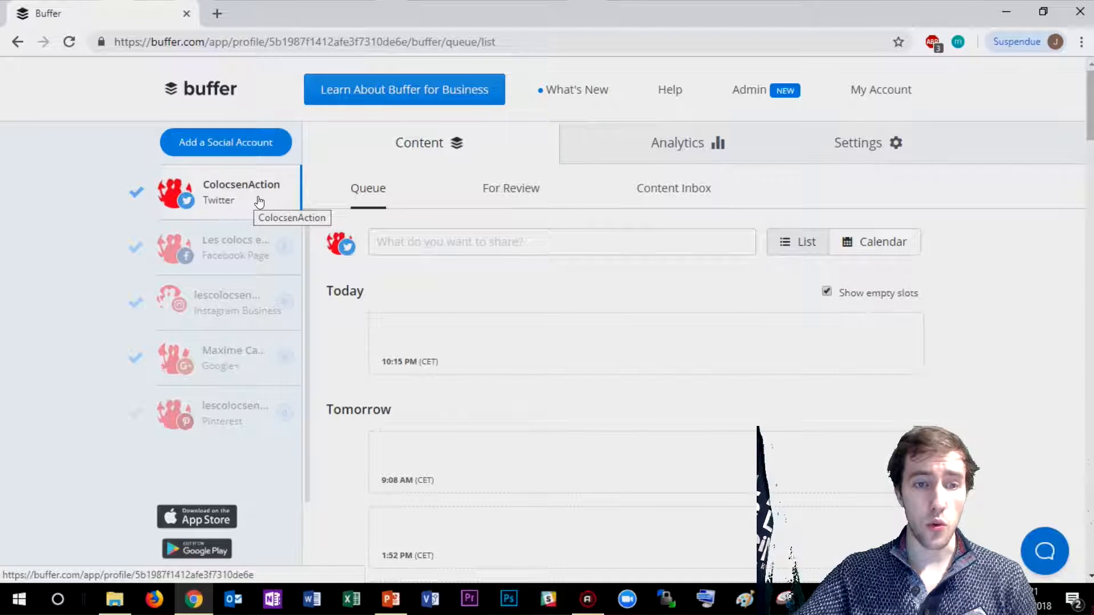
Look through the post queues of the connected Facebook Page, Instagram Business, Google+ and Pinterest accounts, ending on Pinterest
click(265, 250)
click(247, 303)
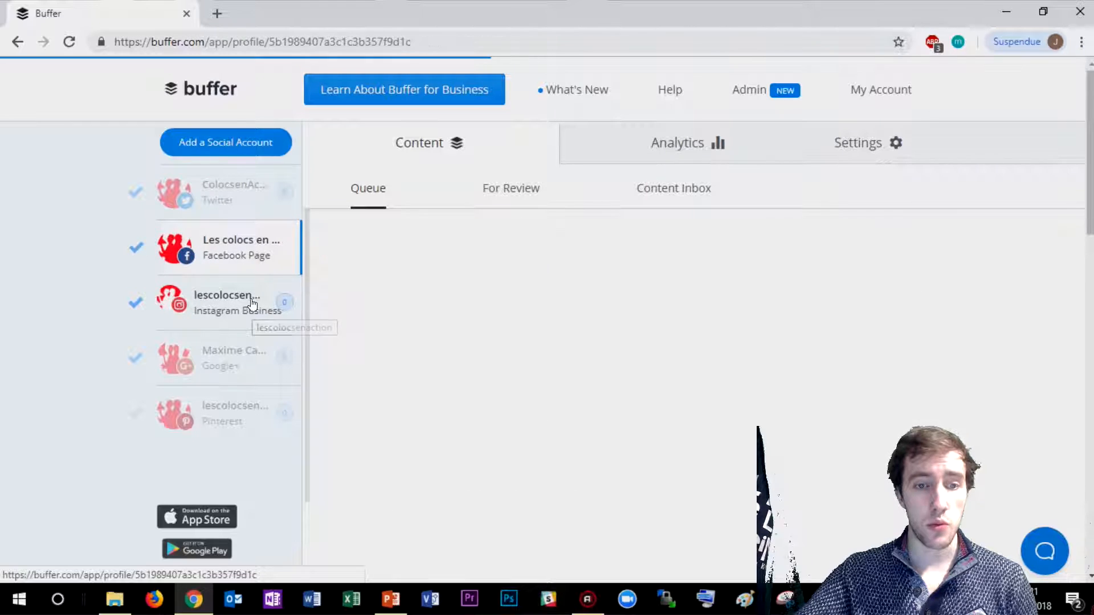
click(253, 375)
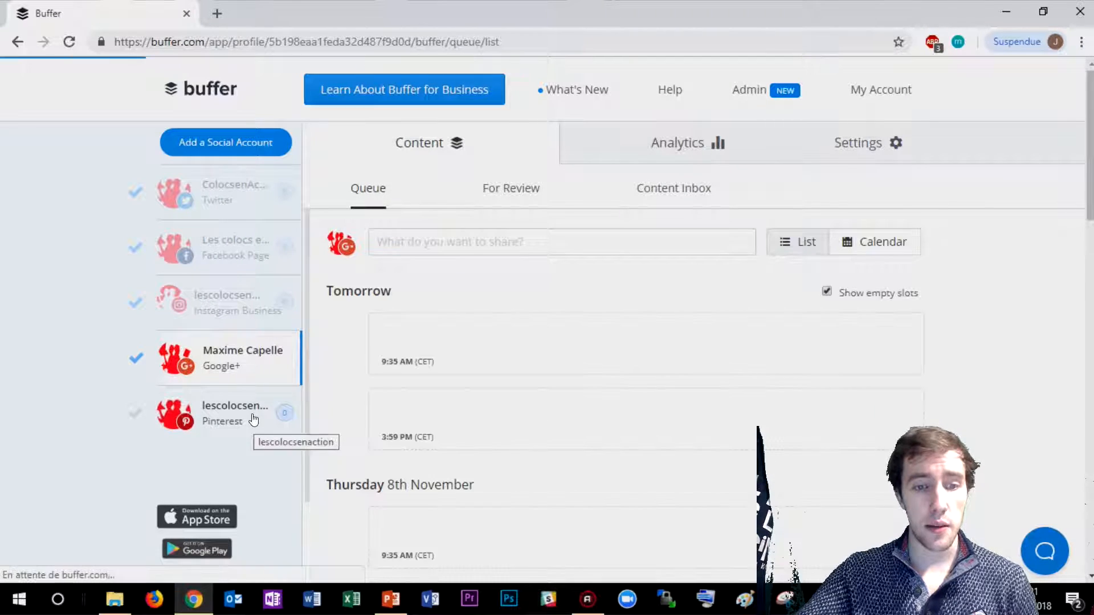
click(251, 420)
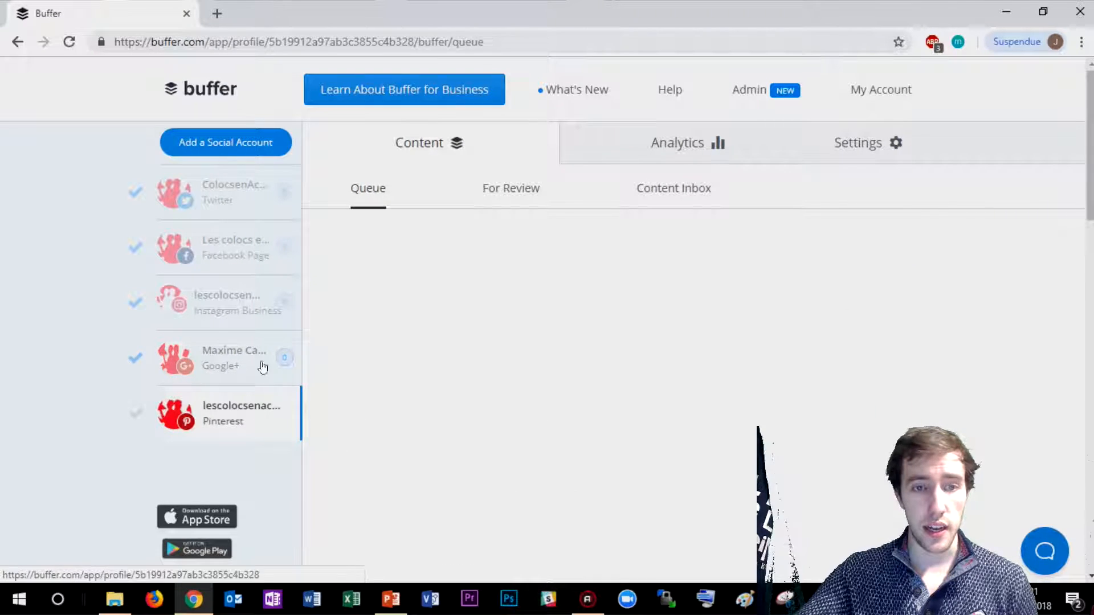
Examine the options for connecting a new social account and the Pro Plan price, and return to the dashboard
click(243, 140)
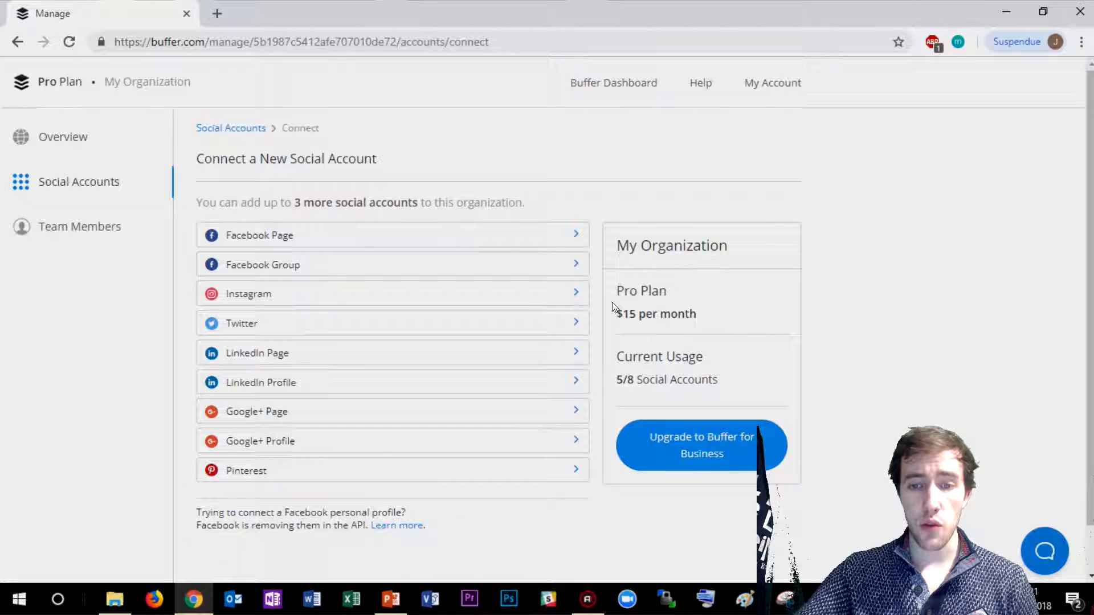
drag(612, 296, 699, 328)
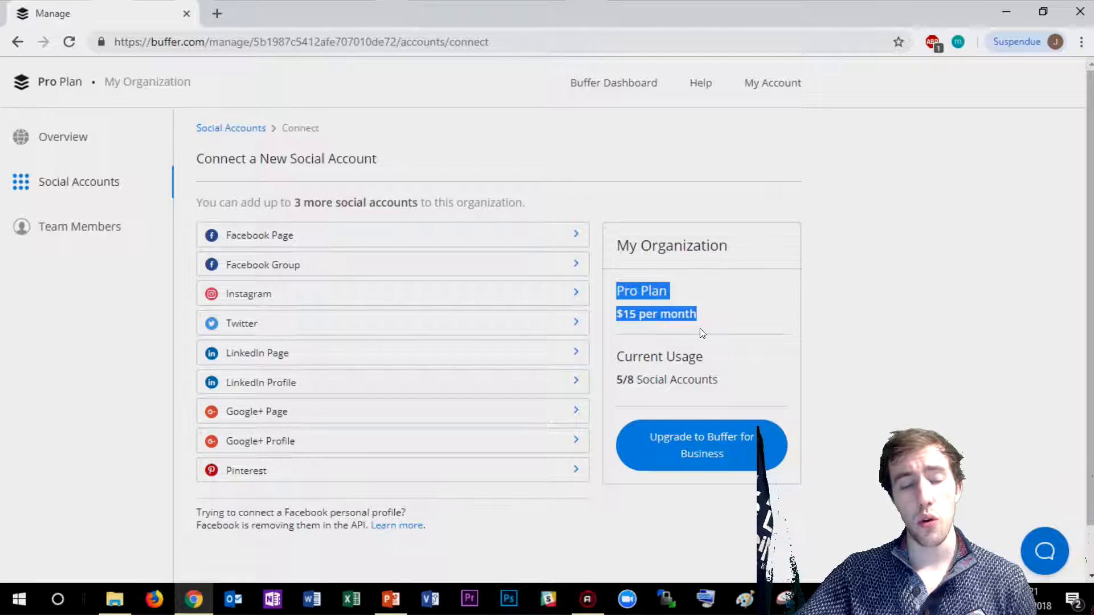
click(589, 85)
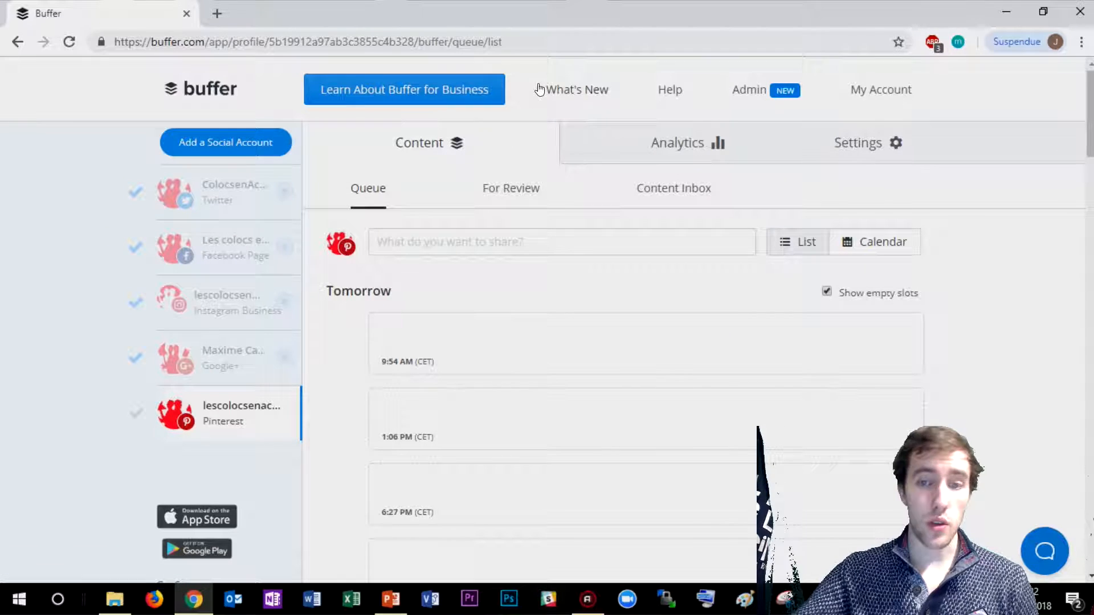
View the Pinterest account's post analytics and open its posting schedule settings
click(635, 137)
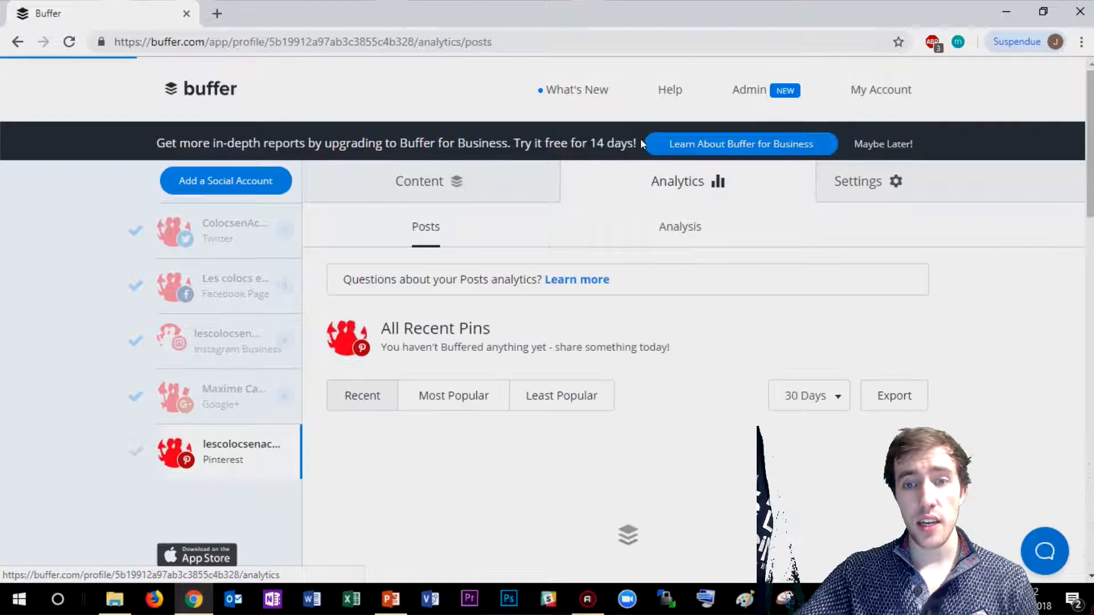
click(847, 185)
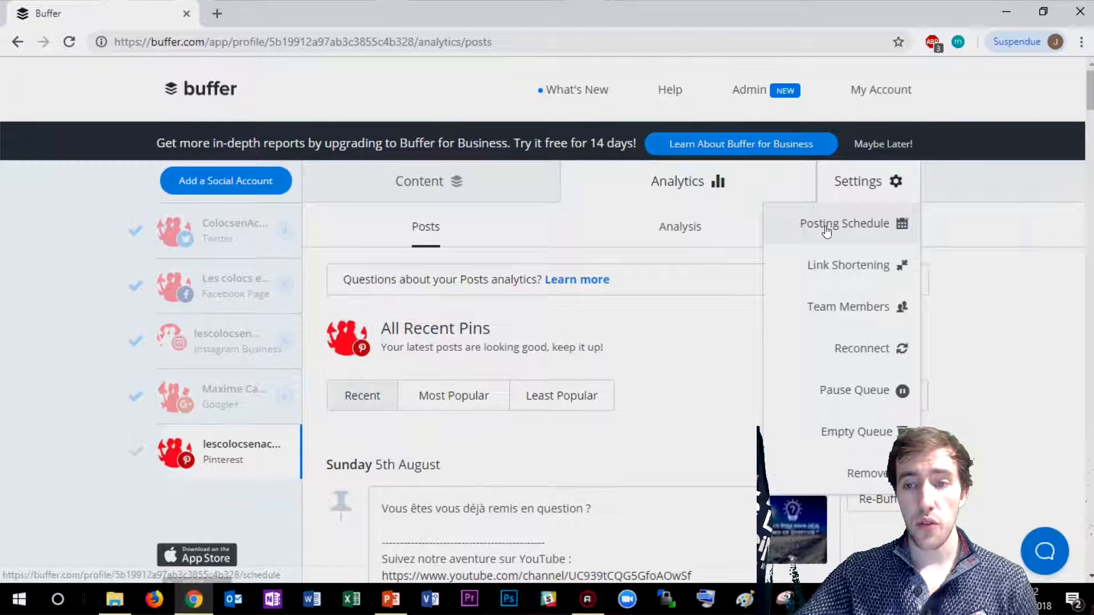
click(854, 227)
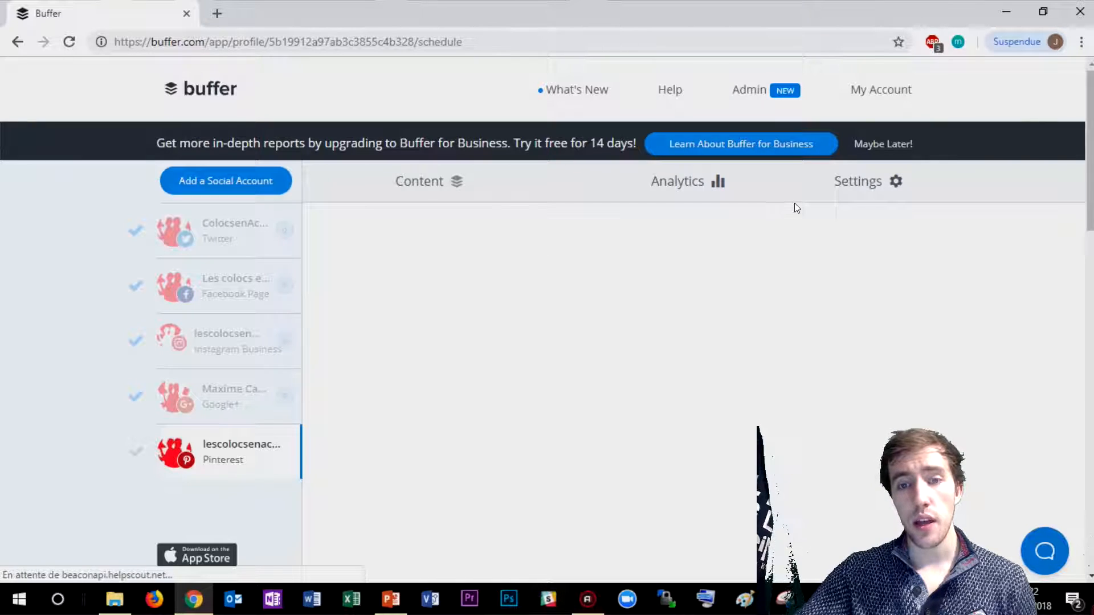
click(840, 184)
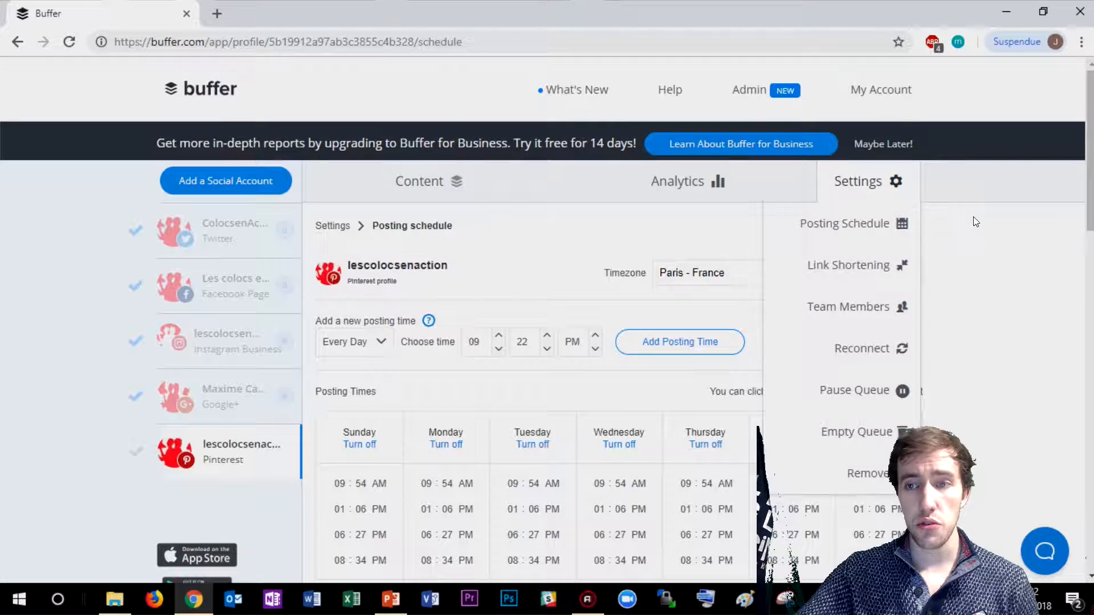
Set the Pinterest posting schedule's timezone to Paris - France and review the weekly posting times
click(700, 272)
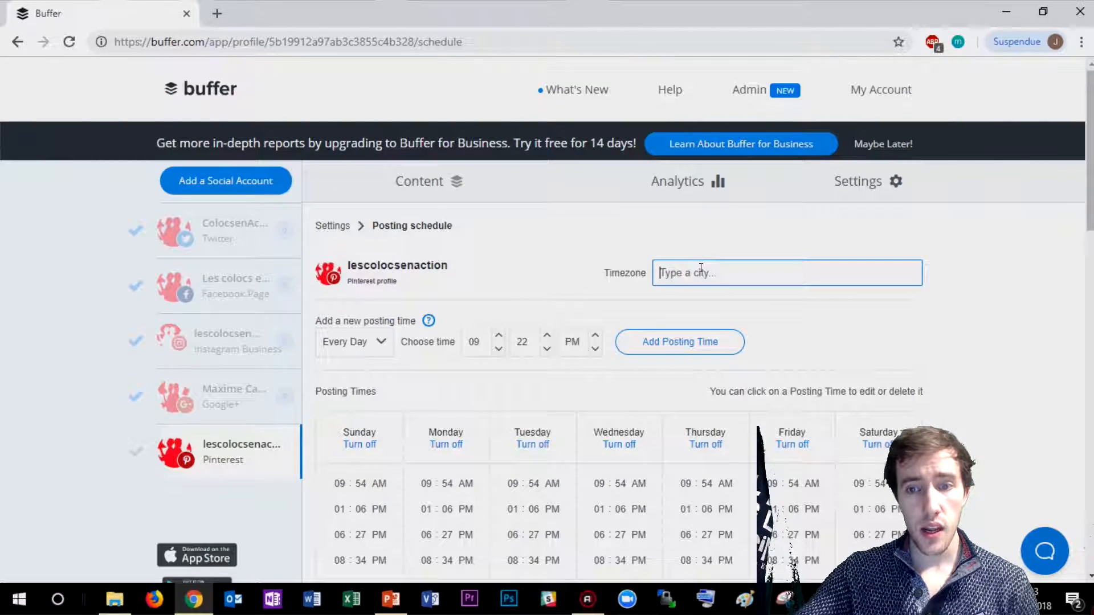
click(737, 293)
click(726, 271)
text(paris)
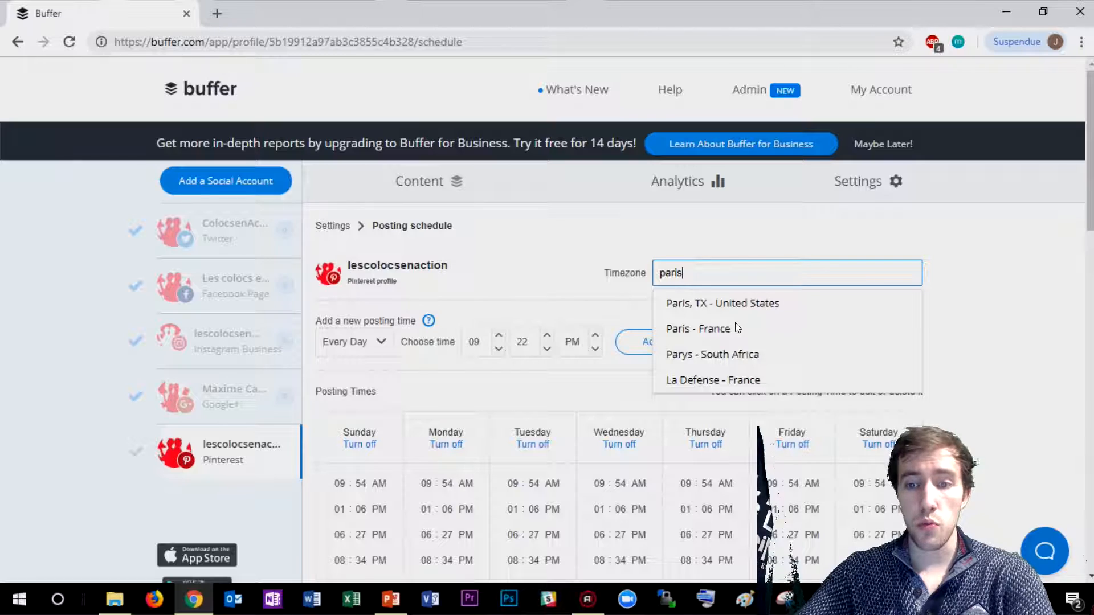
click(704, 340)
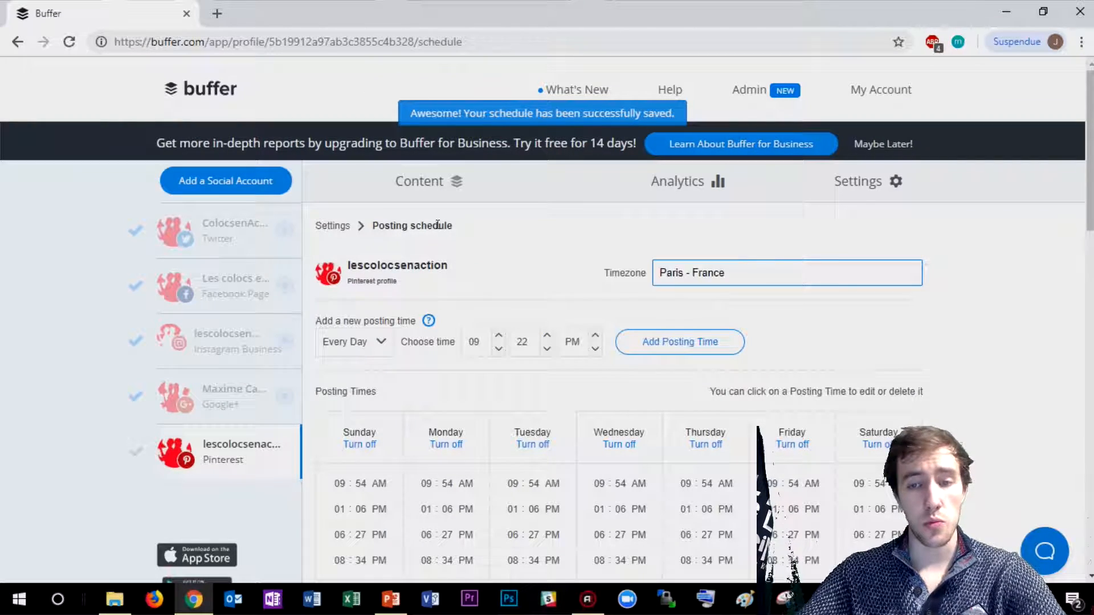
scroll(428, 368, down, 3)
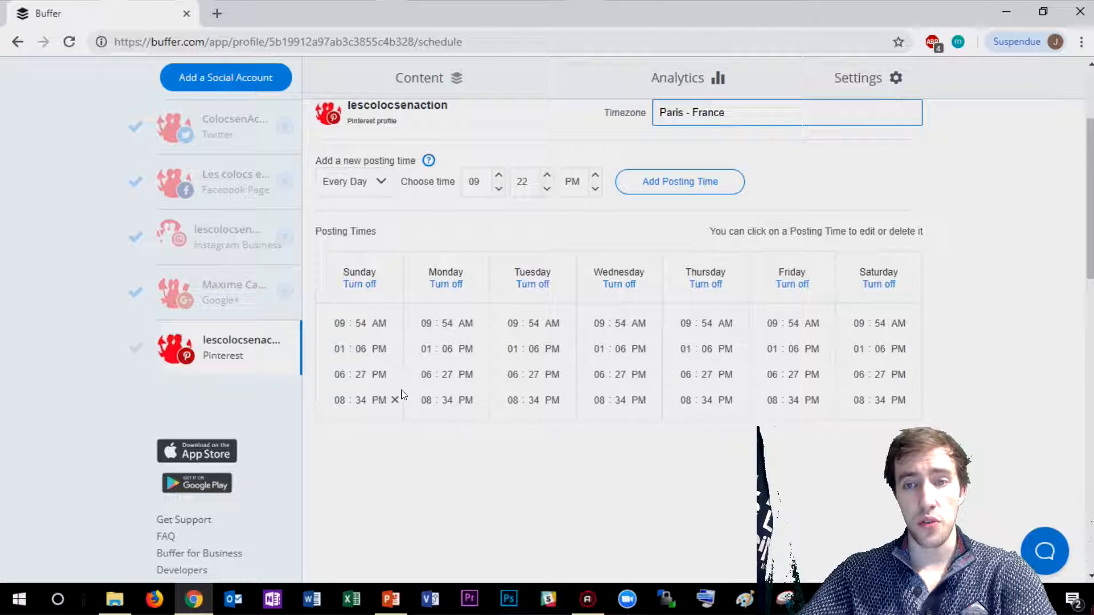
scroll(461, 223, up, 2)
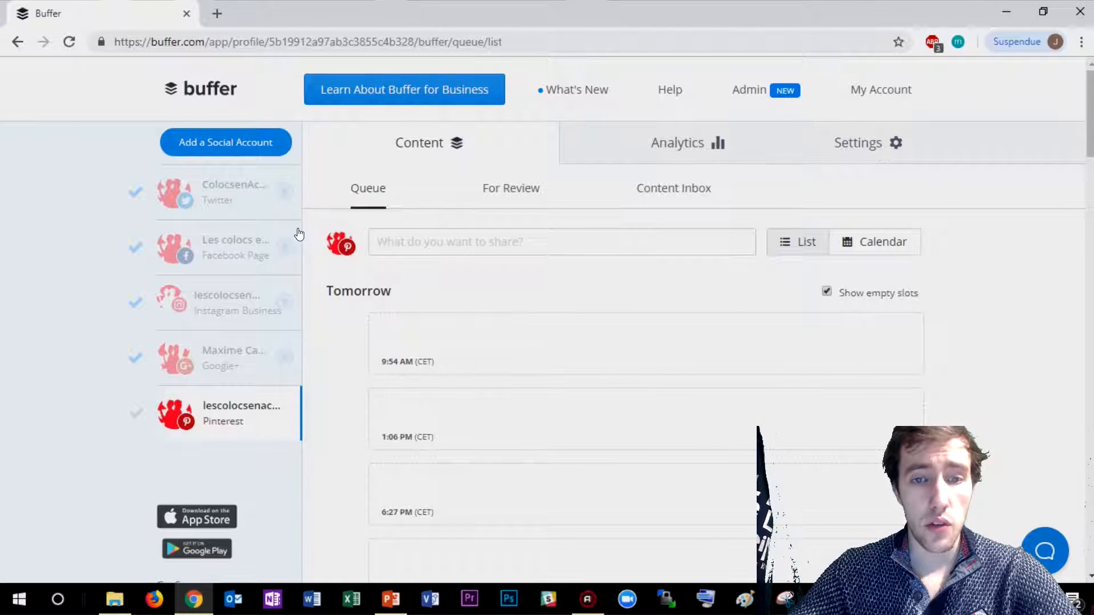
Toggle the display of empty slots in the Pinterest queue list, leaving them hidden
click(827, 292)
click(826, 292)
click(825, 294)
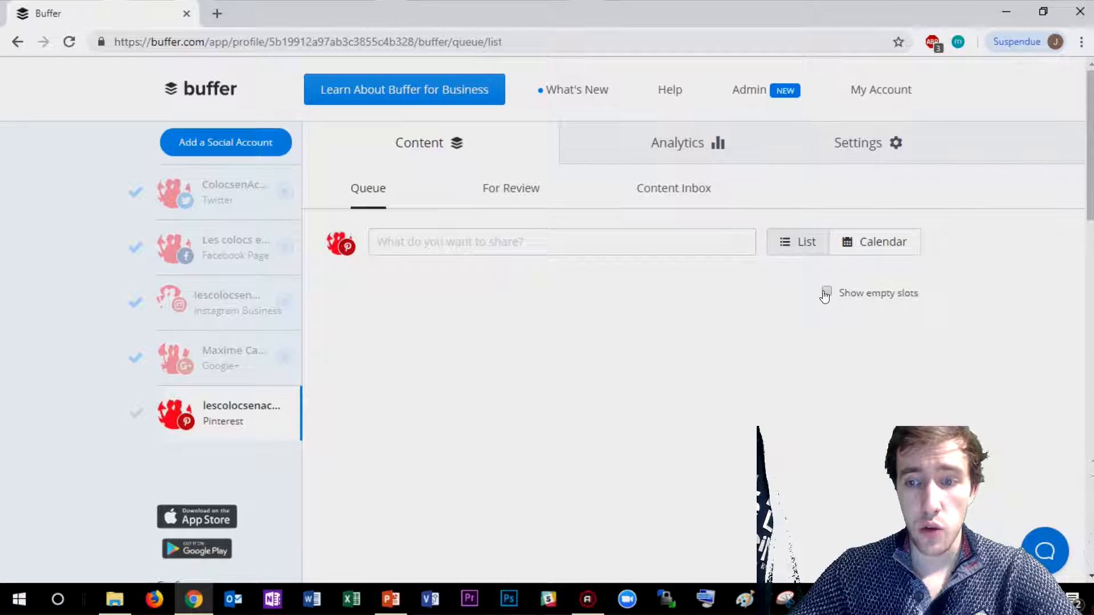
click(825, 293)
click(825, 293)
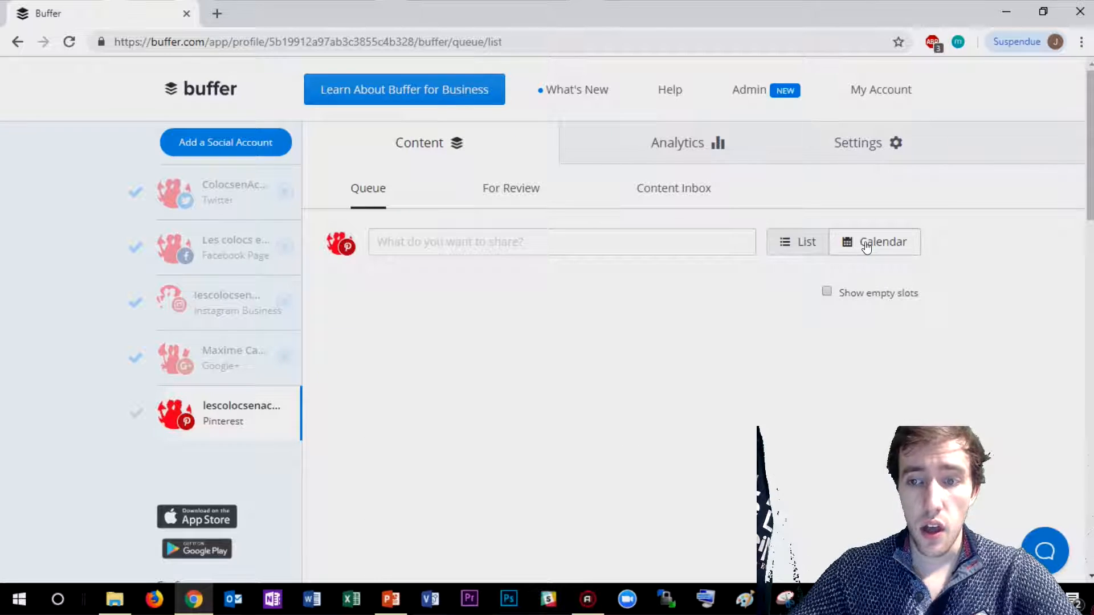
Display the Pinterest queue as a calendar in the monthly view
click(864, 250)
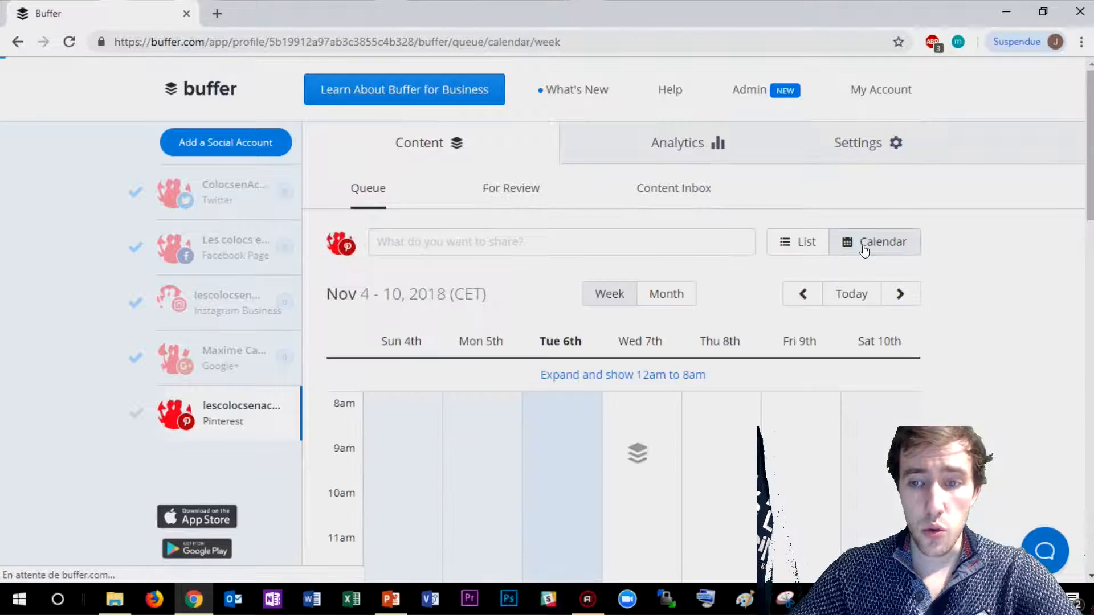
click(679, 299)
scroll(833, 312, down, 1)
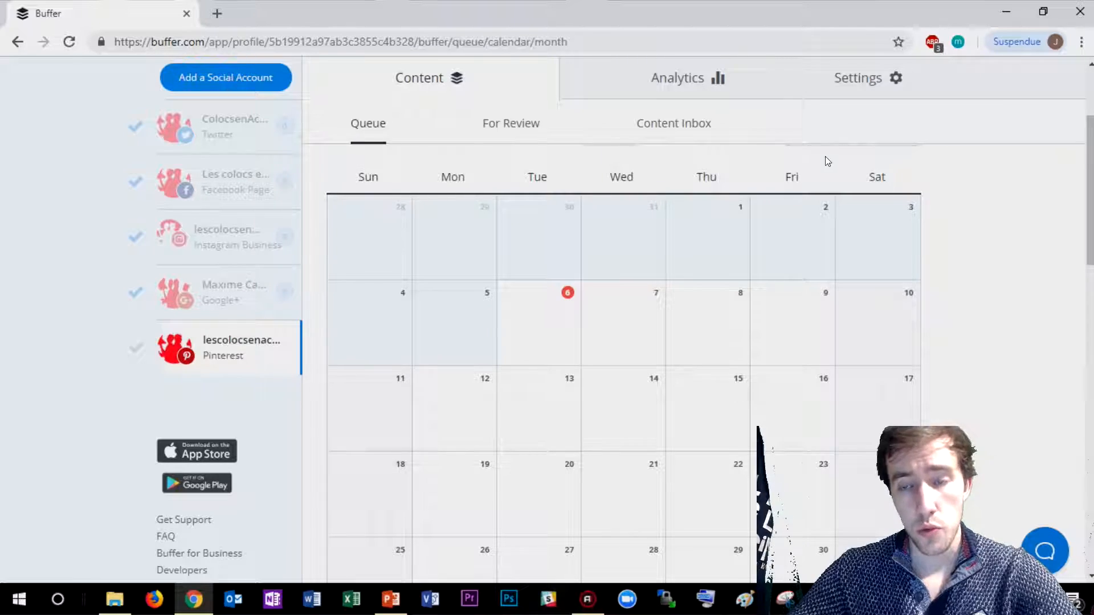
Go back through the monthly calendar to July 2018
scroll(832, 171, up, 1)
click(801, 215)
click(801, 216)
click(801, 216)
click(801, 216)
click(801, 217)
click(892, 215)
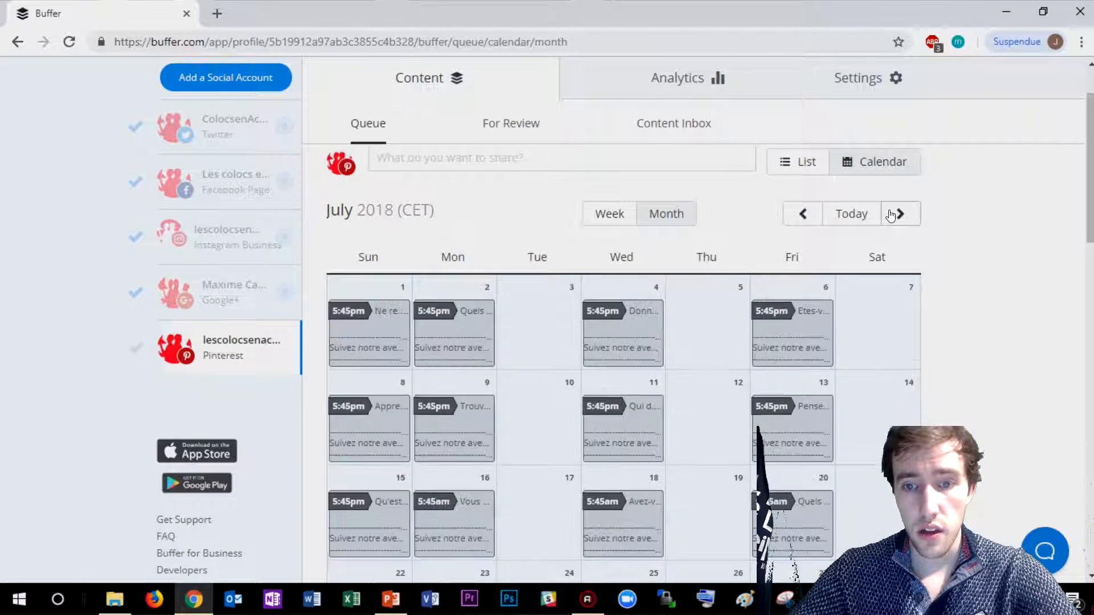
Examine the published pins in the July 2018 calendar by previewing individual posts
scroll(614, 304, down, 1)
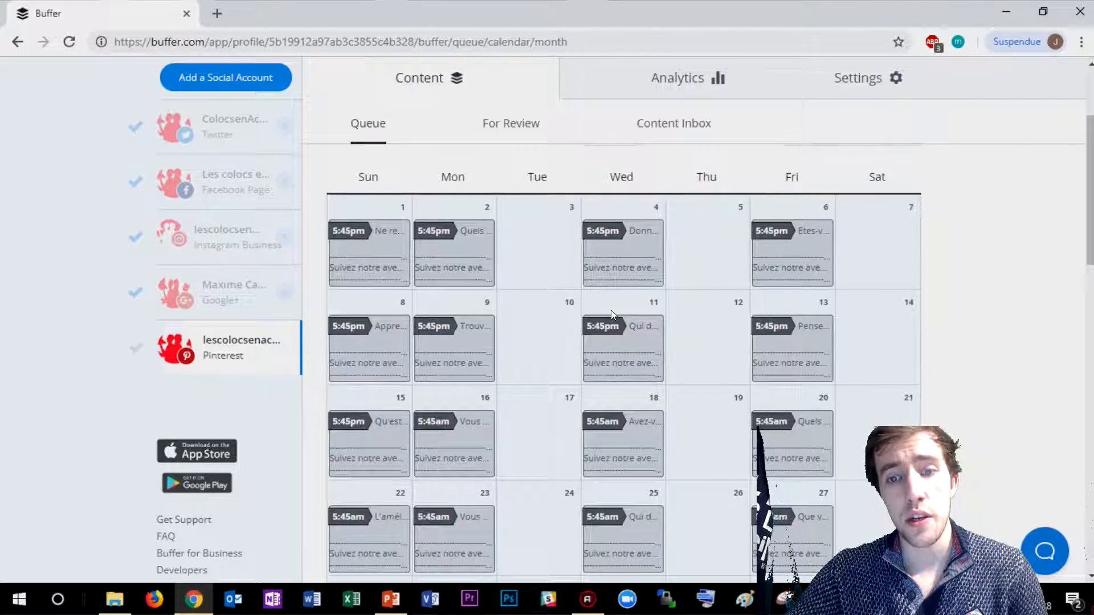
mouse_move(363, 245)
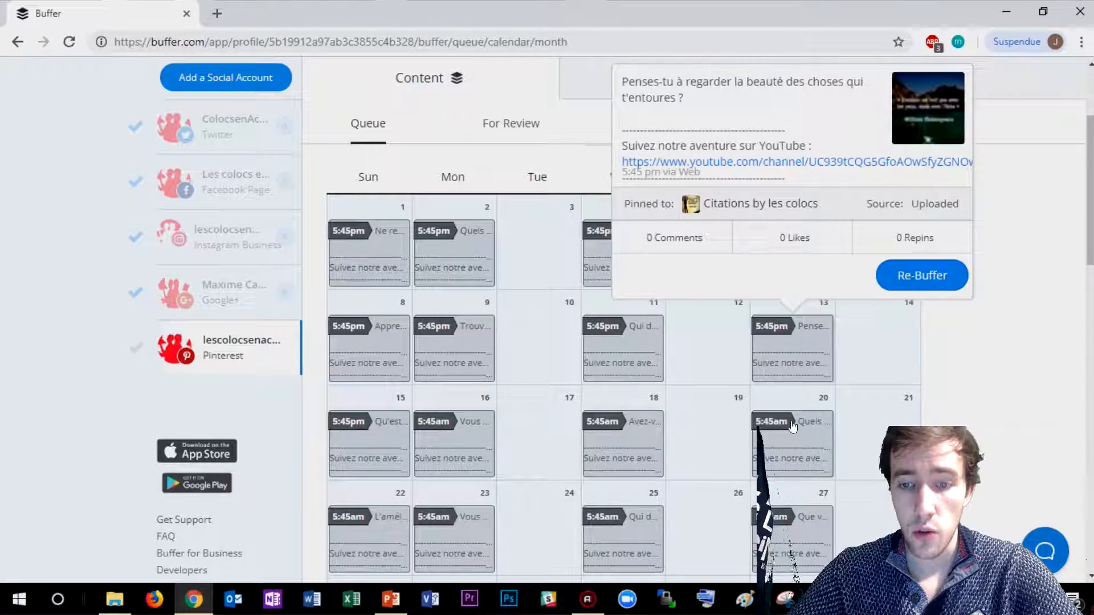
scroll(951, 307, up, 2)
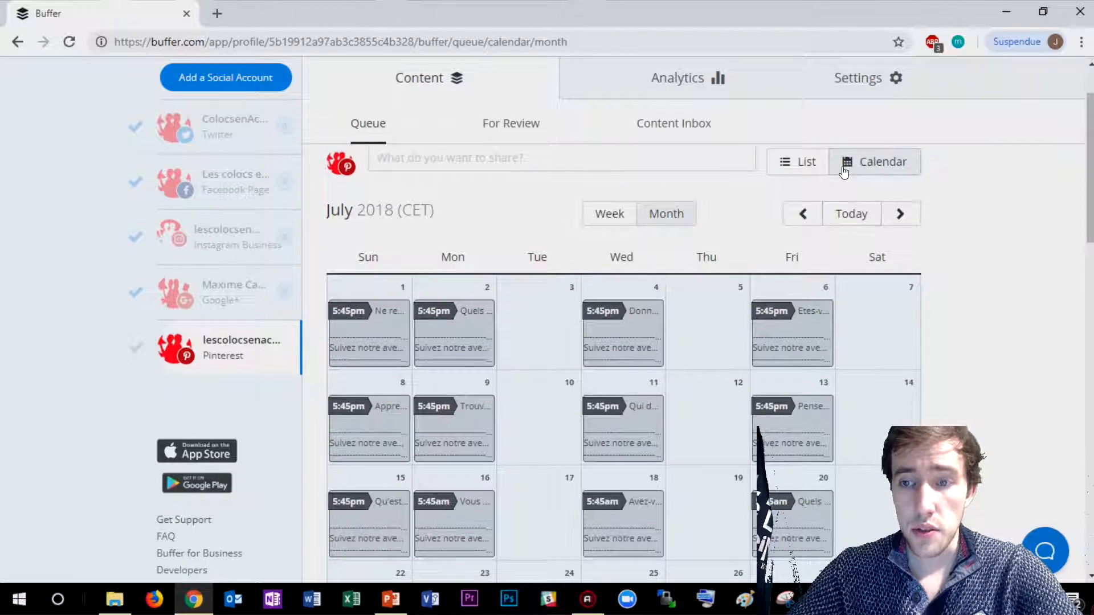
scroll(844, 172, up, 1)
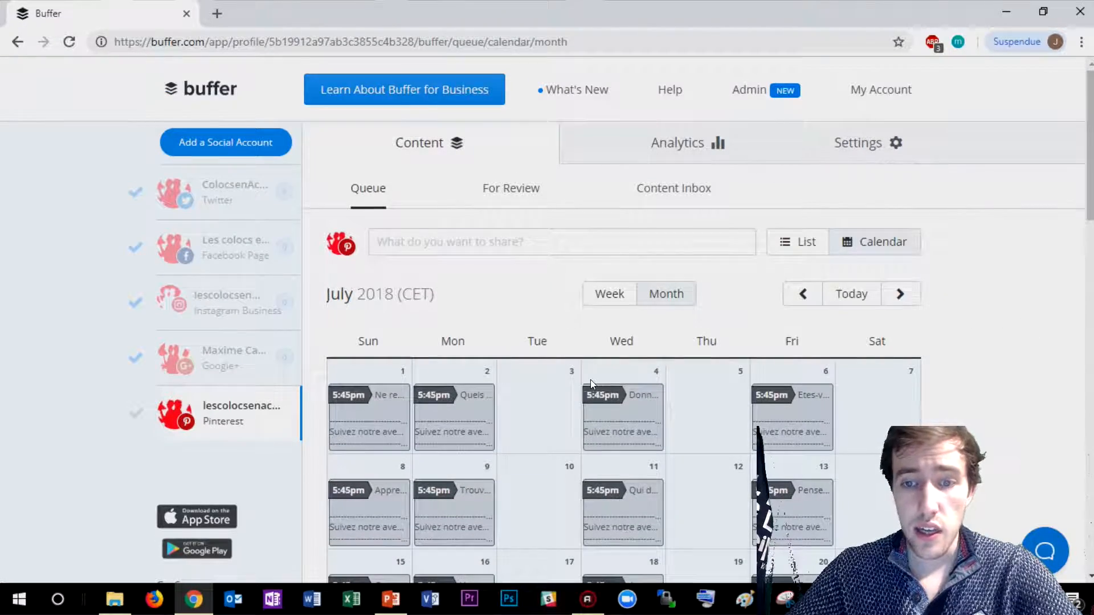
scroll(595, 381, down, 3)
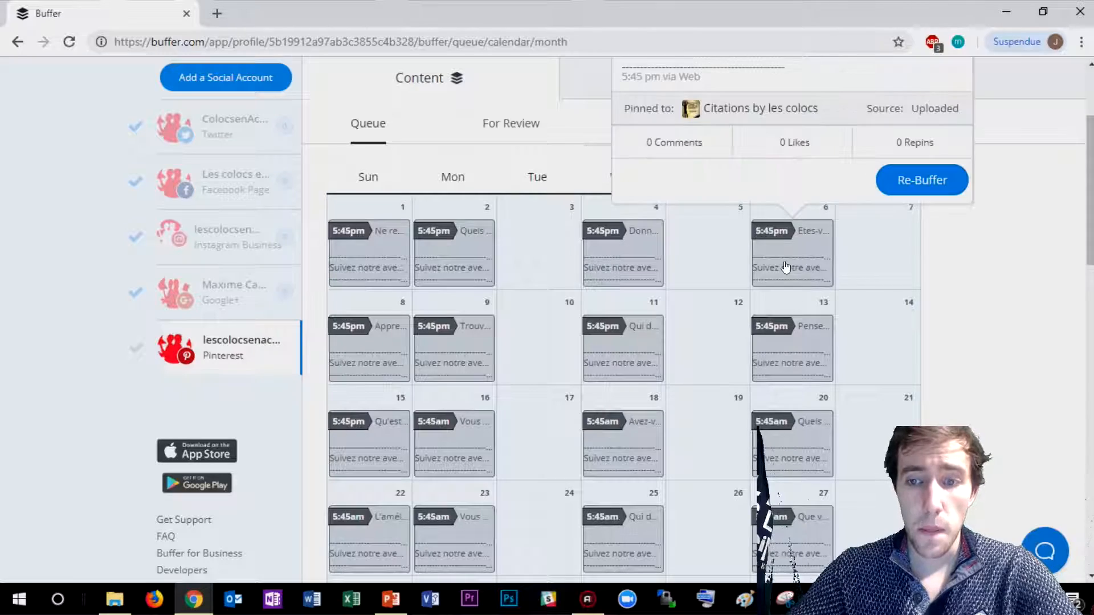
scroll(785, 266, up, 1)
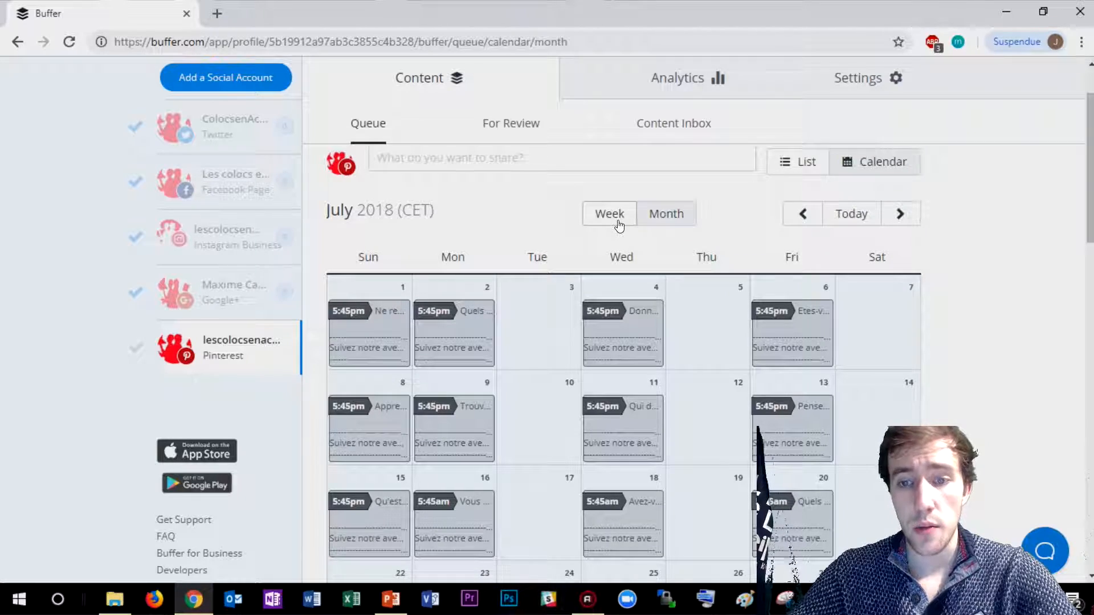
Examine the posting slots in the weekly calendar for Nov 4 - 10, 2018, and return to the monthly view
click(619, 225)
scroll(616, 270, down, 3)
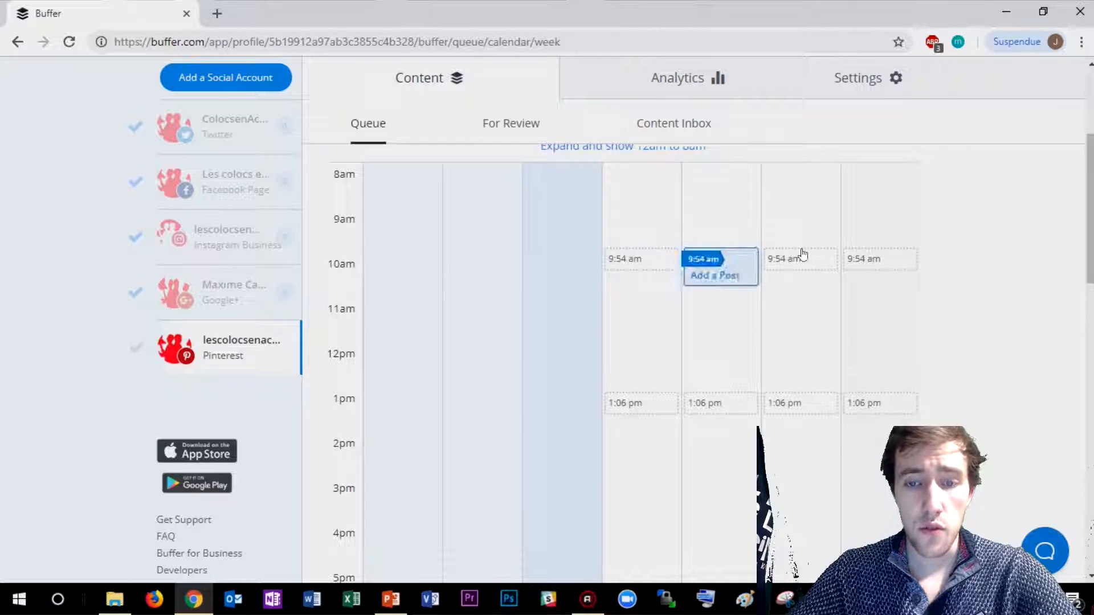
scroll(803, 251, up, 3)
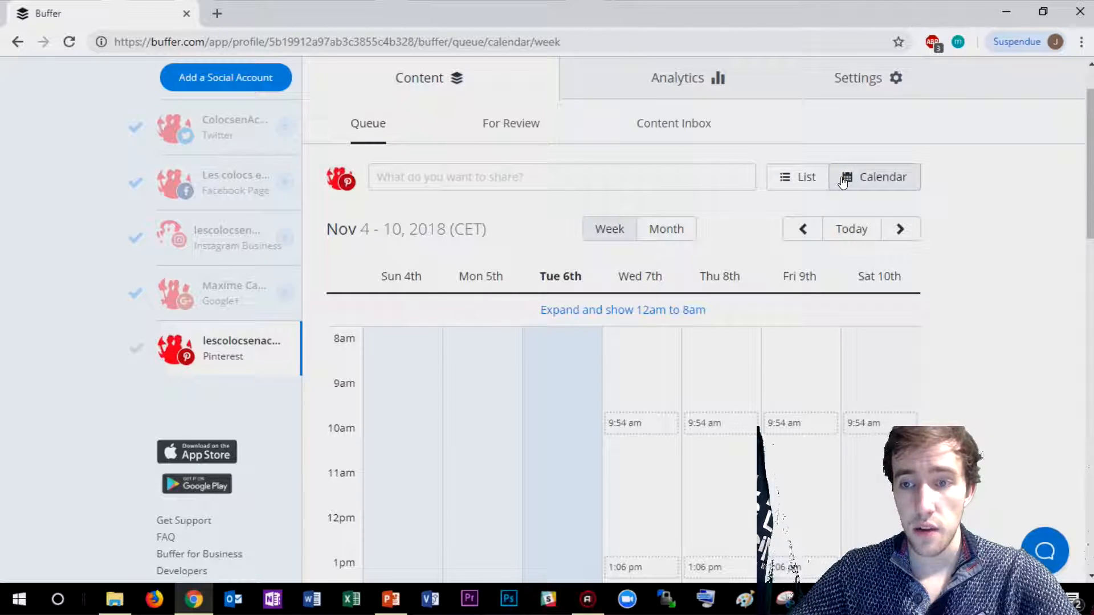
scroll(851, 180, down, 1)
click(665, 215)
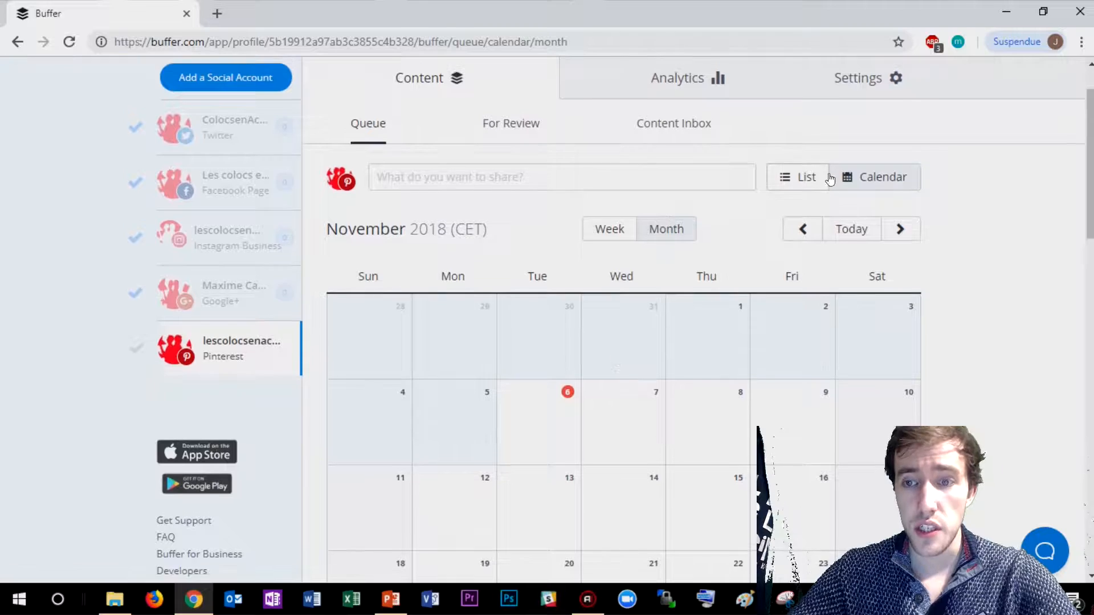
scroll(798, 285, up, 1)
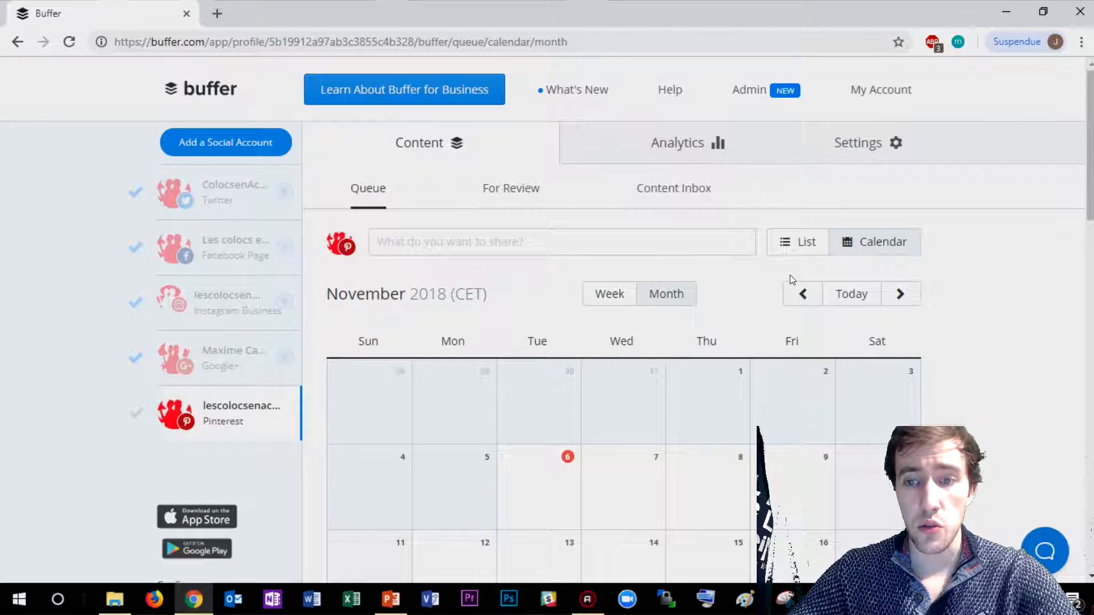
scroll(481, 288, down, 1)
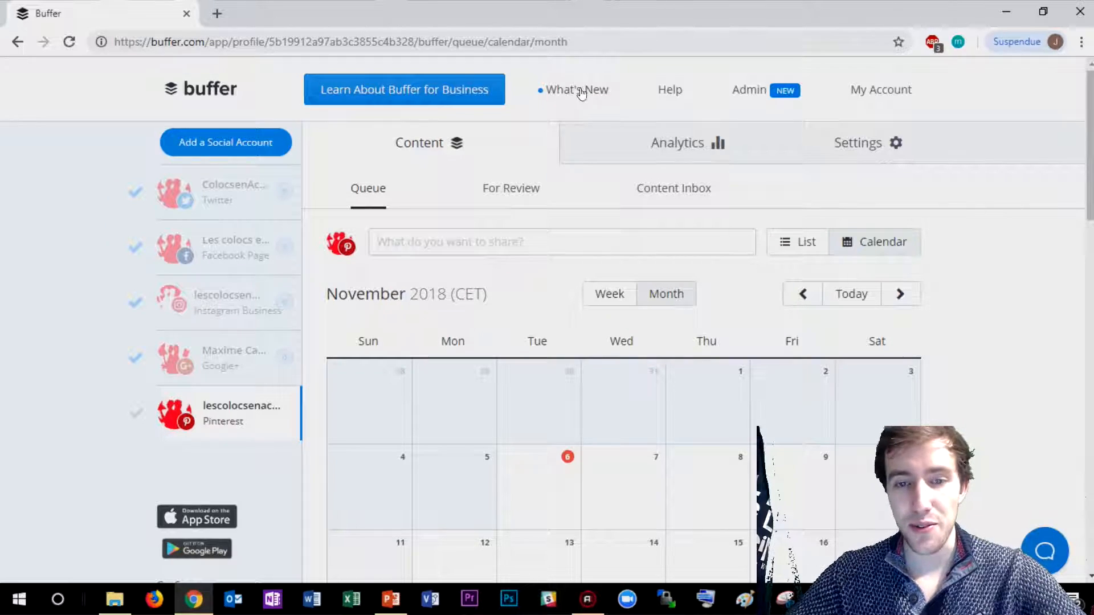
Compose a new post for the ColocsenAction Twitter account with the text "Publier un nouveau post"
click(232, 211)
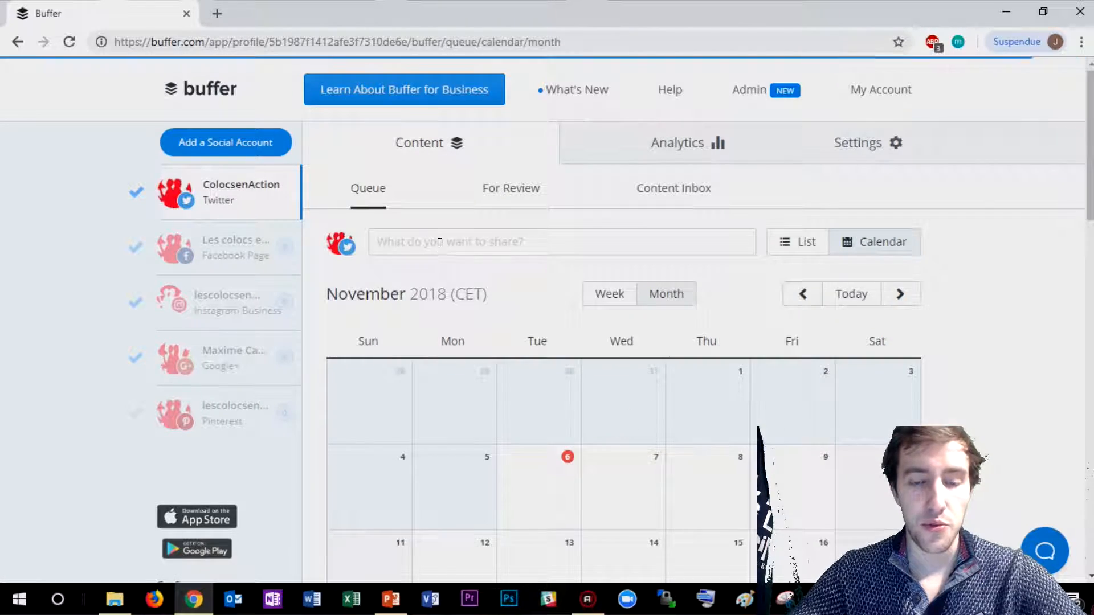
click(411, 238)
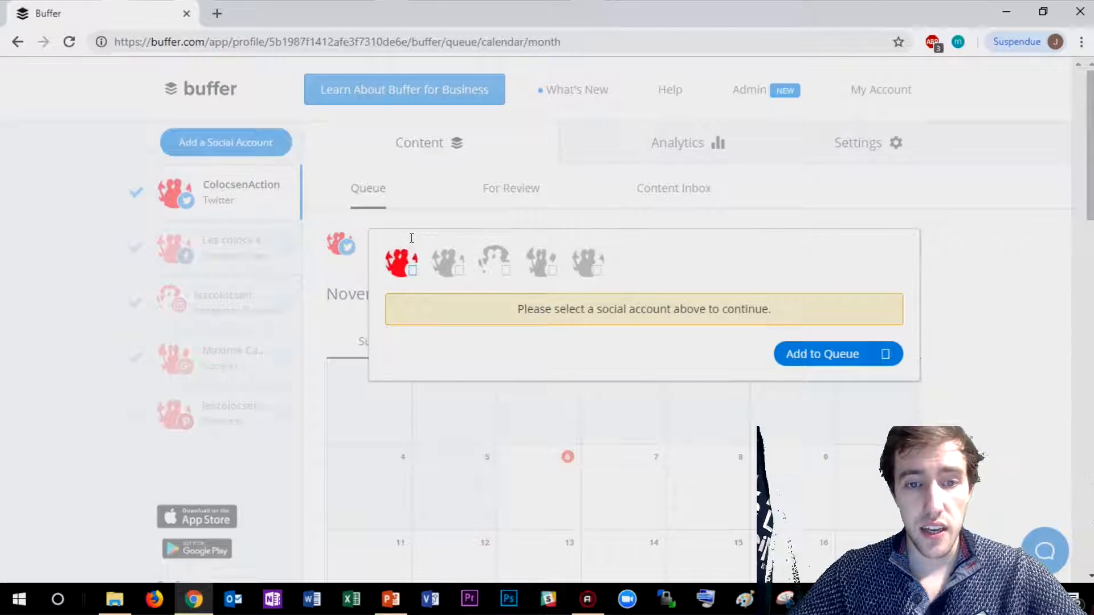
click(366, 247)
click(434, 239)
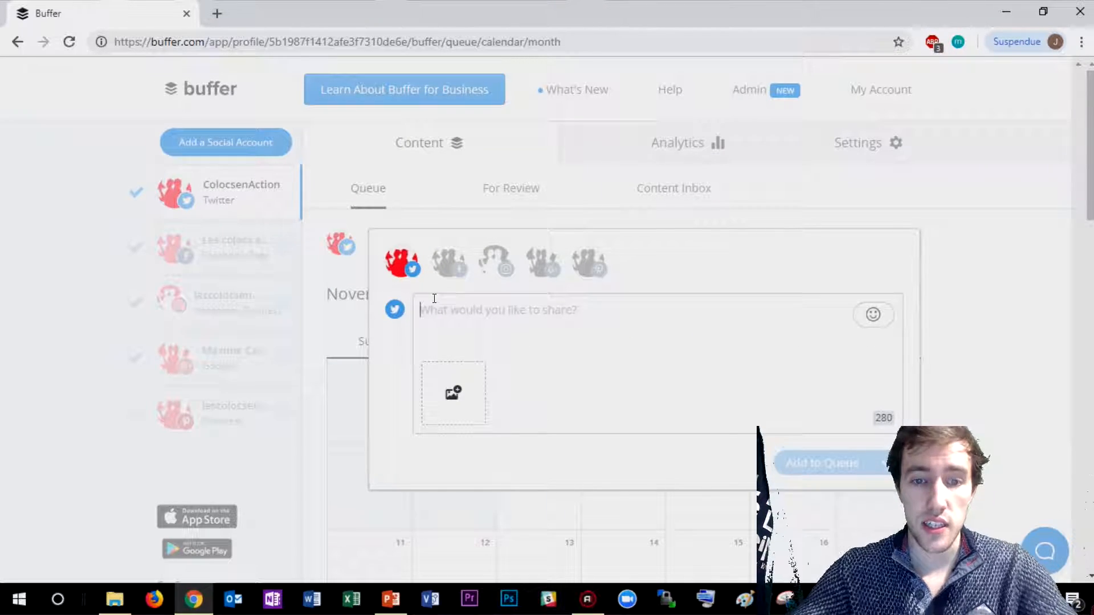
text(Pu)
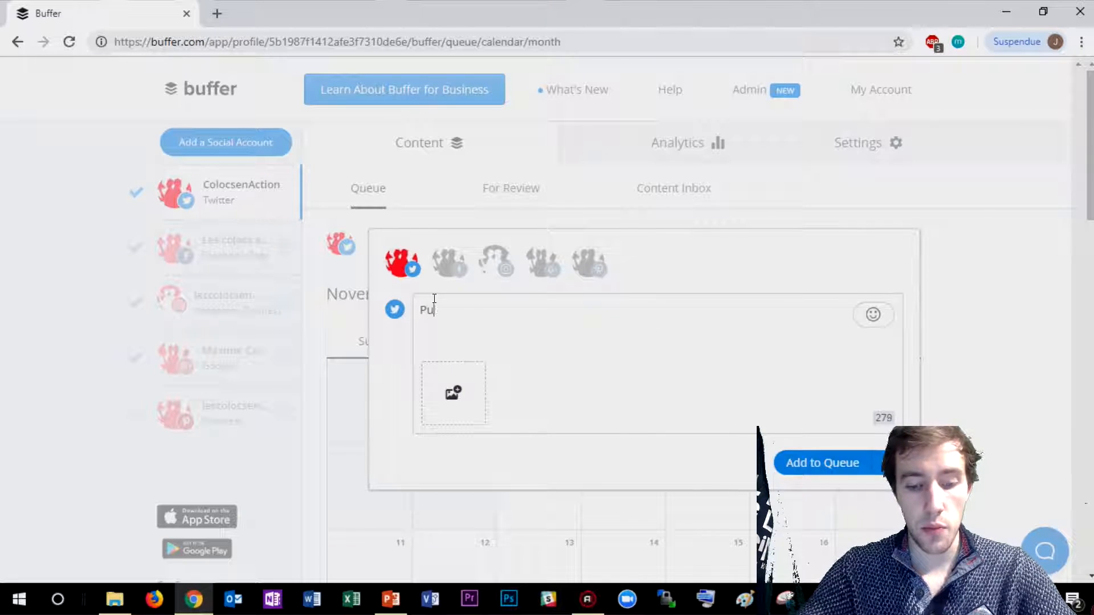
text(blier un nouveau post)
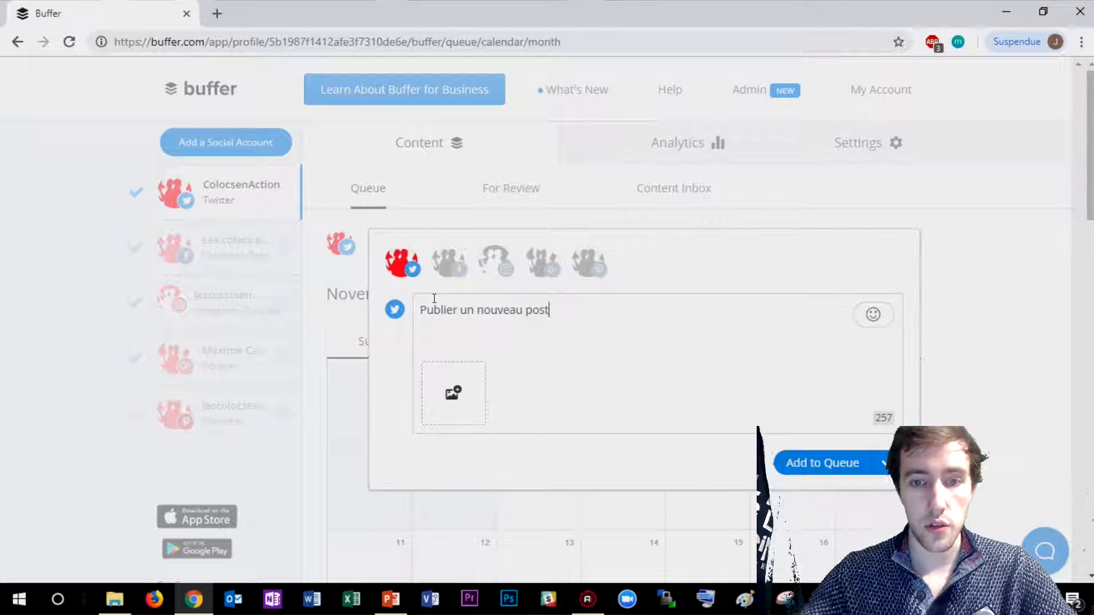
Attach the "All you need is love" image from the 01-Citation folder and add " !" to the end of the post text
click(471, 377)
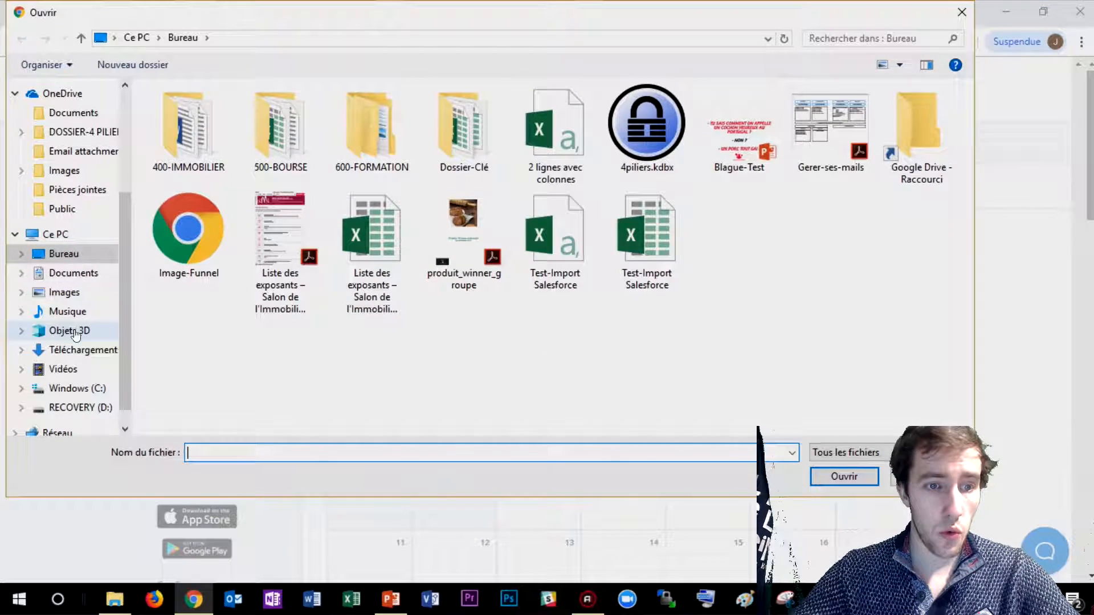
drag(121, 304, 113, 372)
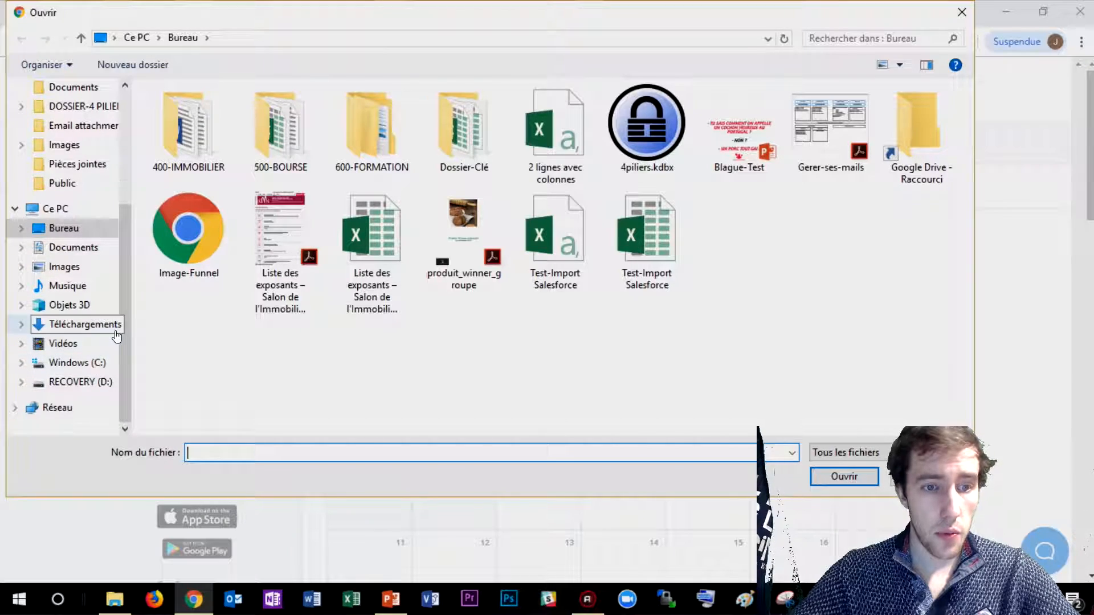
drag(124, 311, 120, 237)
click(80, 228)
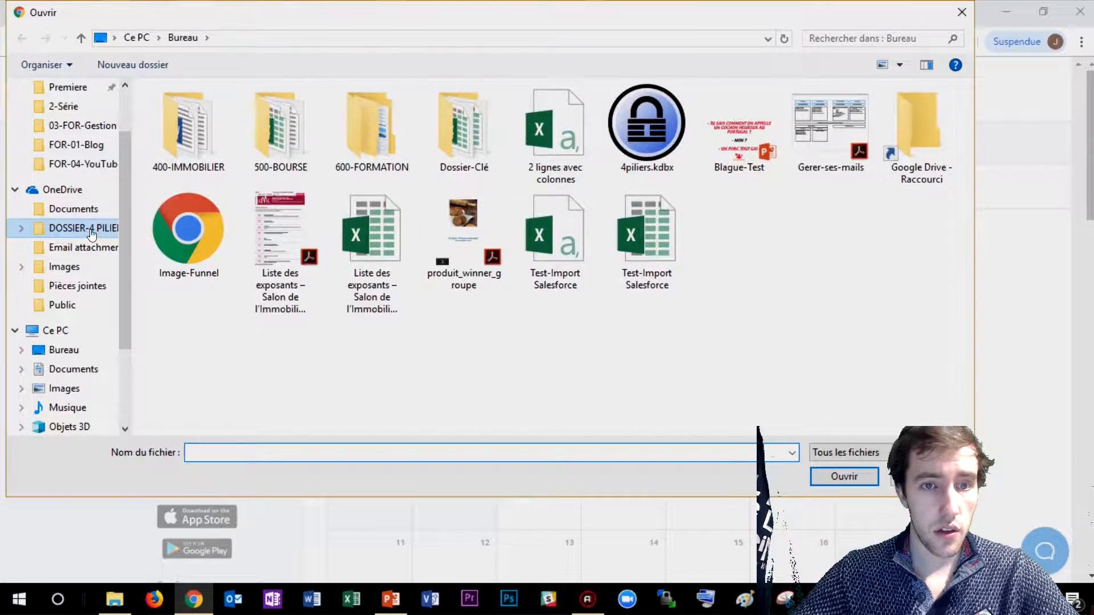
double_click(205, 195)
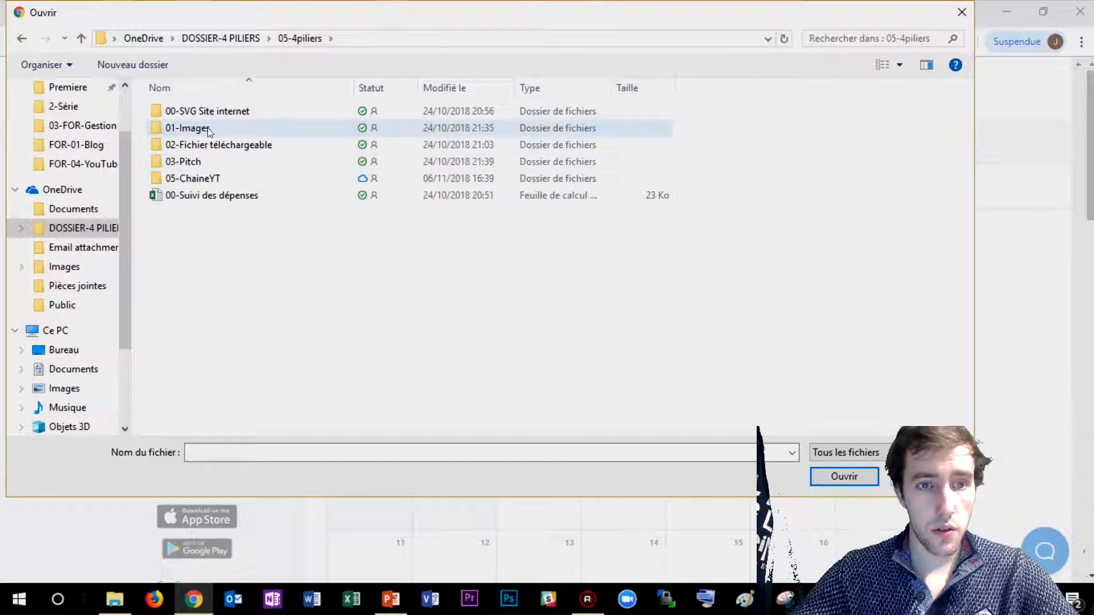
double_click(208, 128)
double_click(210, 116)
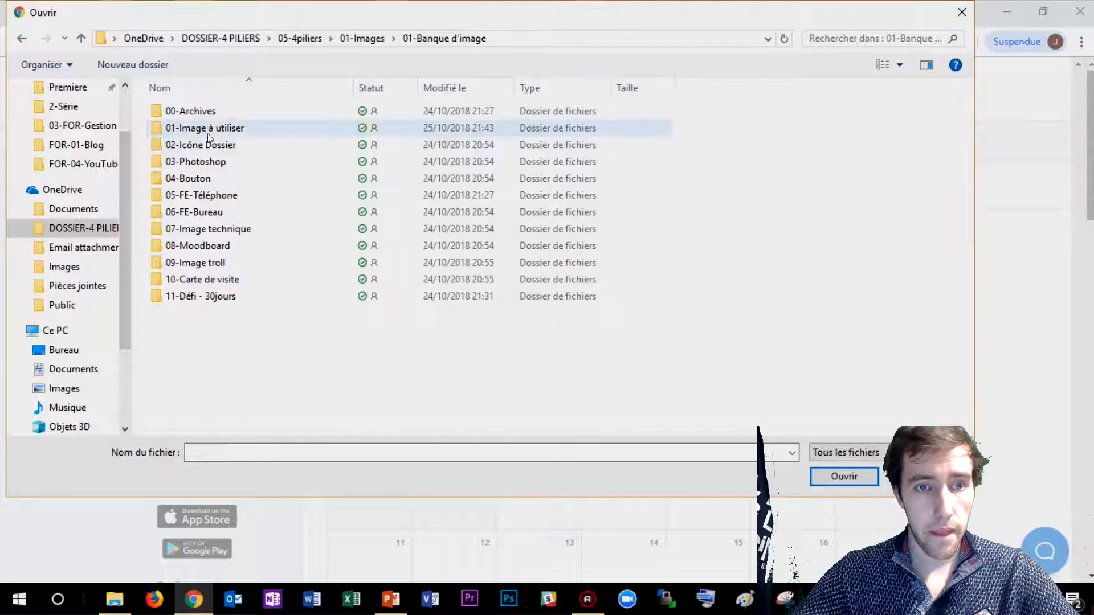
double_click(200, 129)
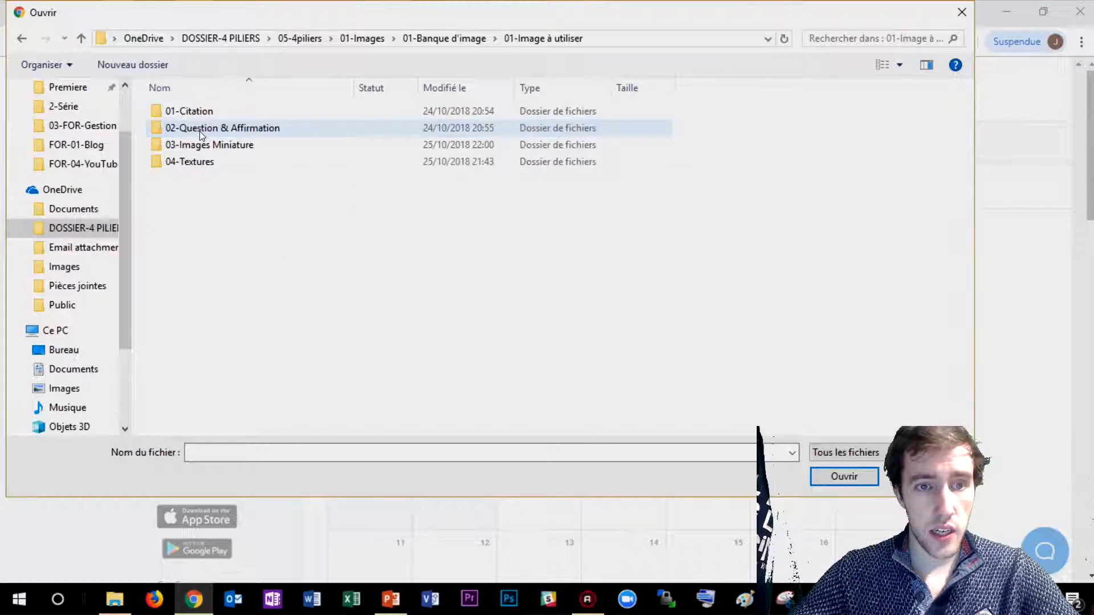
double_click(202, 110)
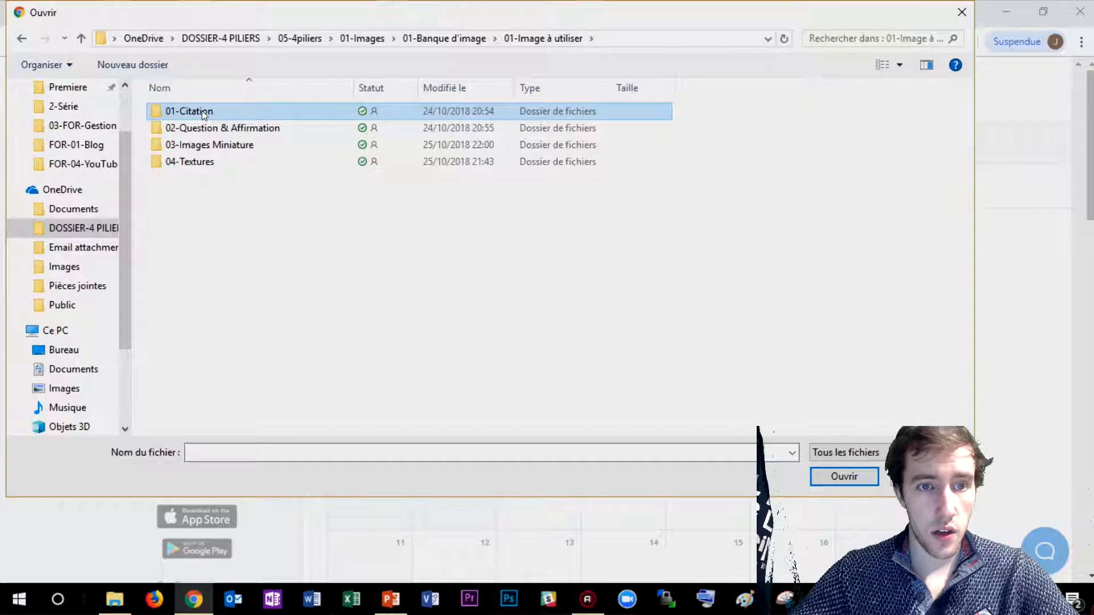
click(288, 159)
double_click(288, 158)
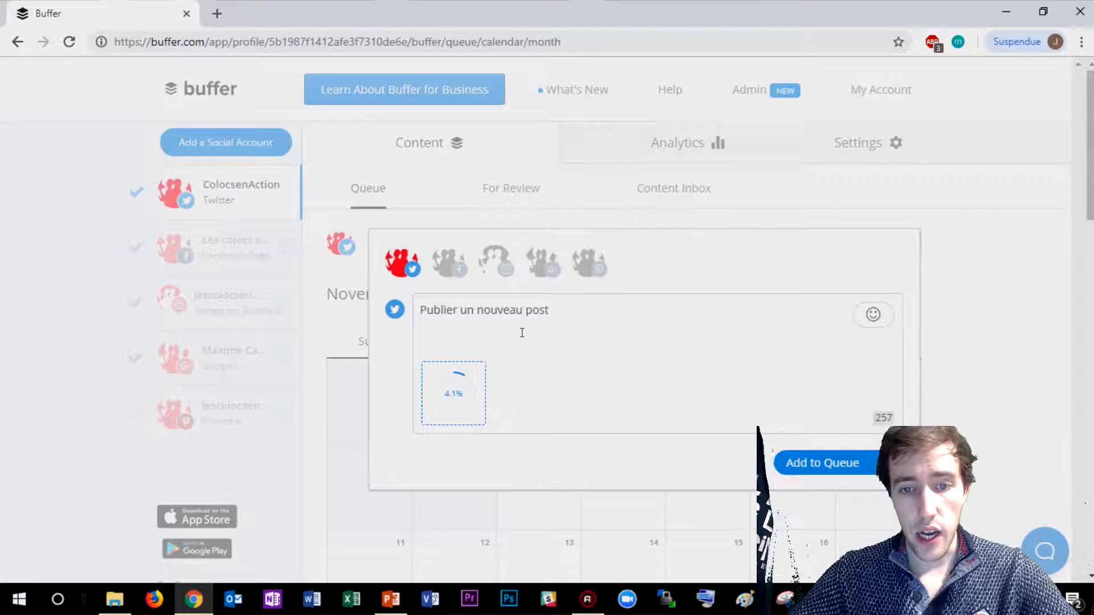
text(!)
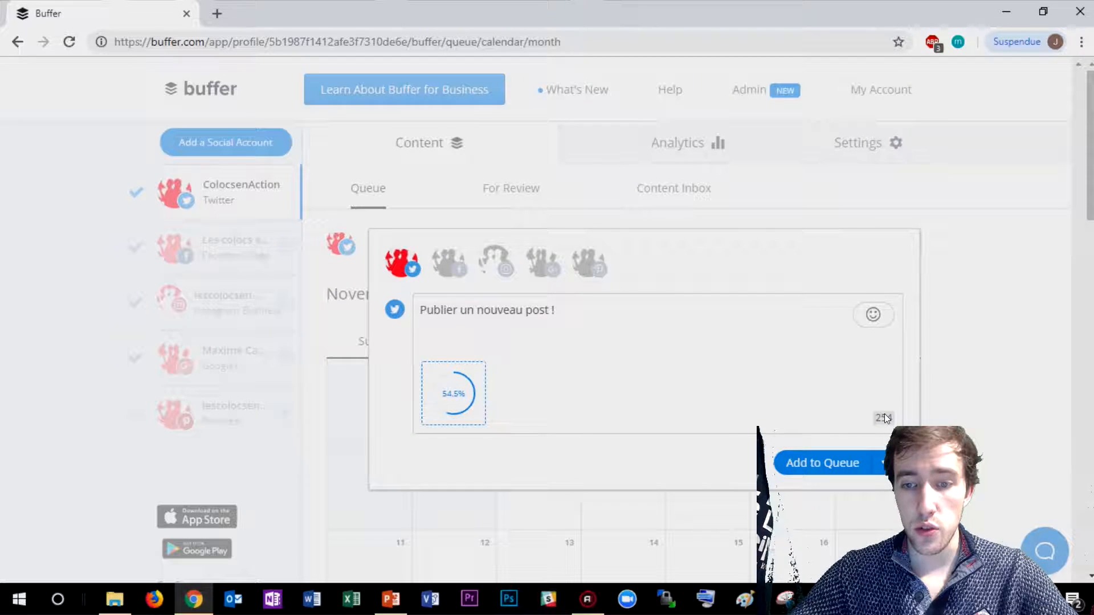
Add the Facebook, Instagram, Google+ and Pinterest accounts to the post, selecting the "Citations by les colocs" Pinterest board
click(453, 260)
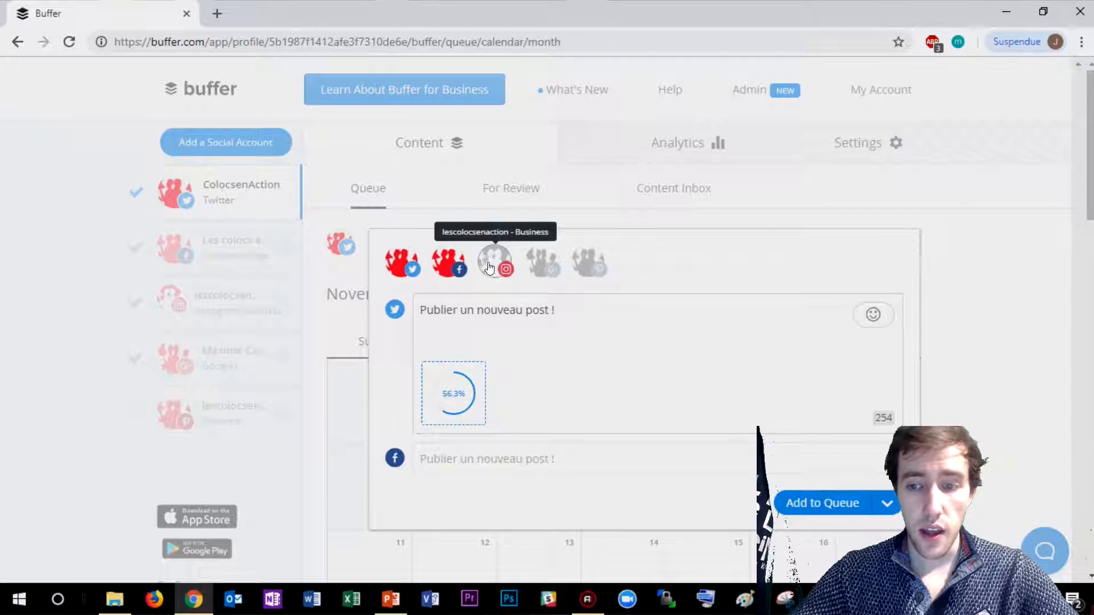
click(495, 260)
click(541, 260)
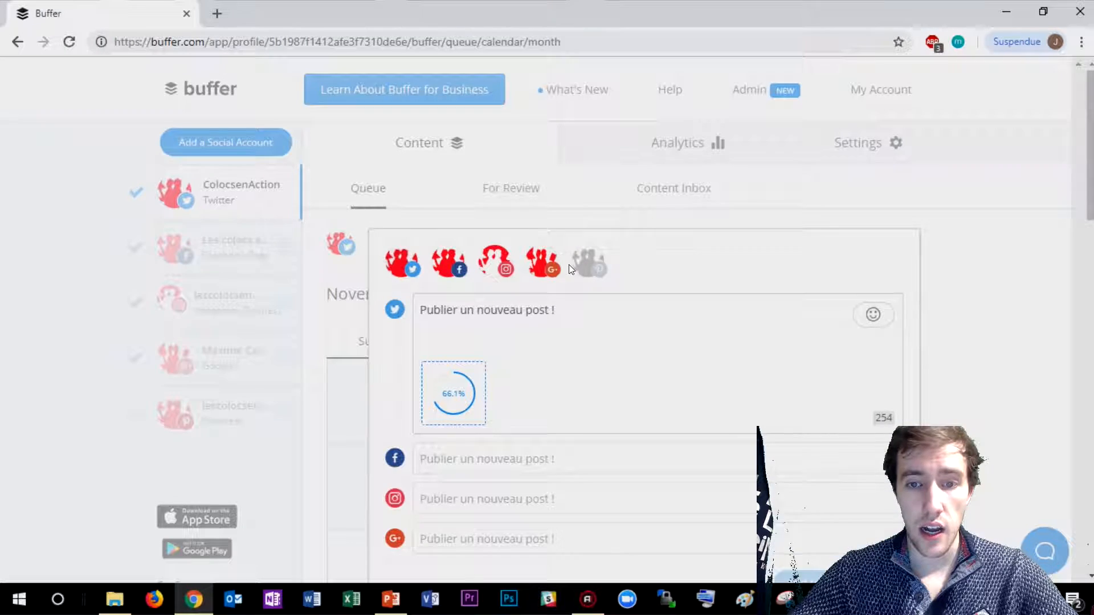
click(581, 260)
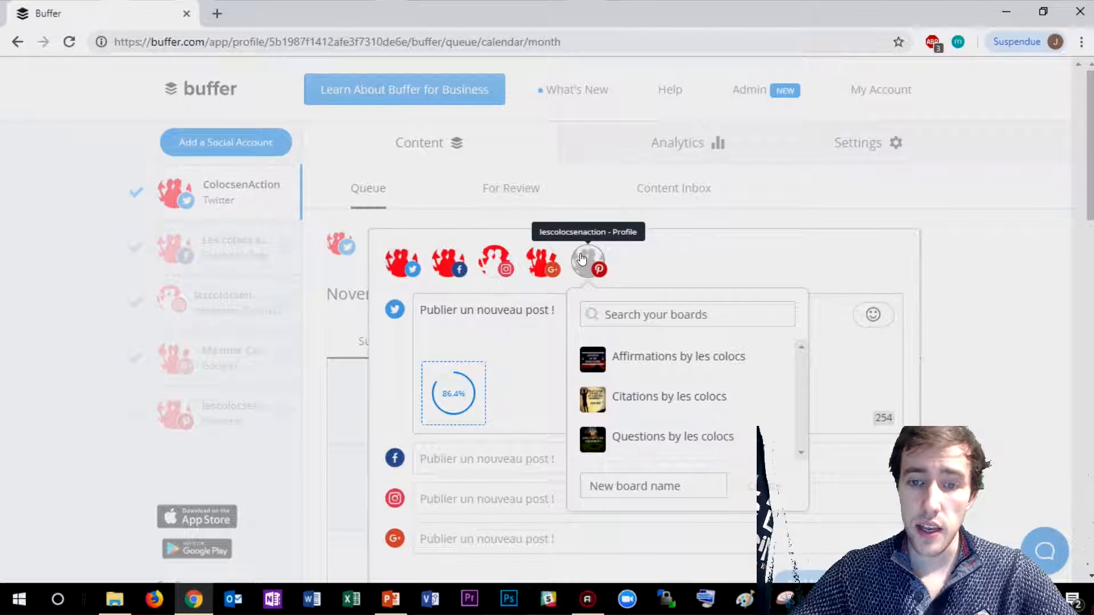
click(630, 359)
scroll(632, 370, down, 1)
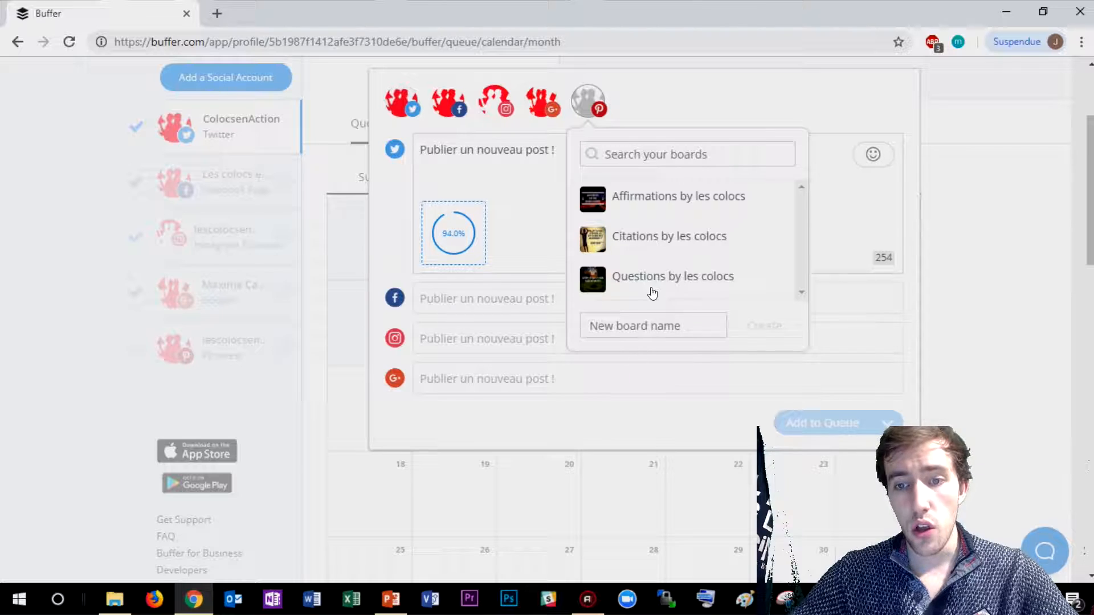
click(643, 330)
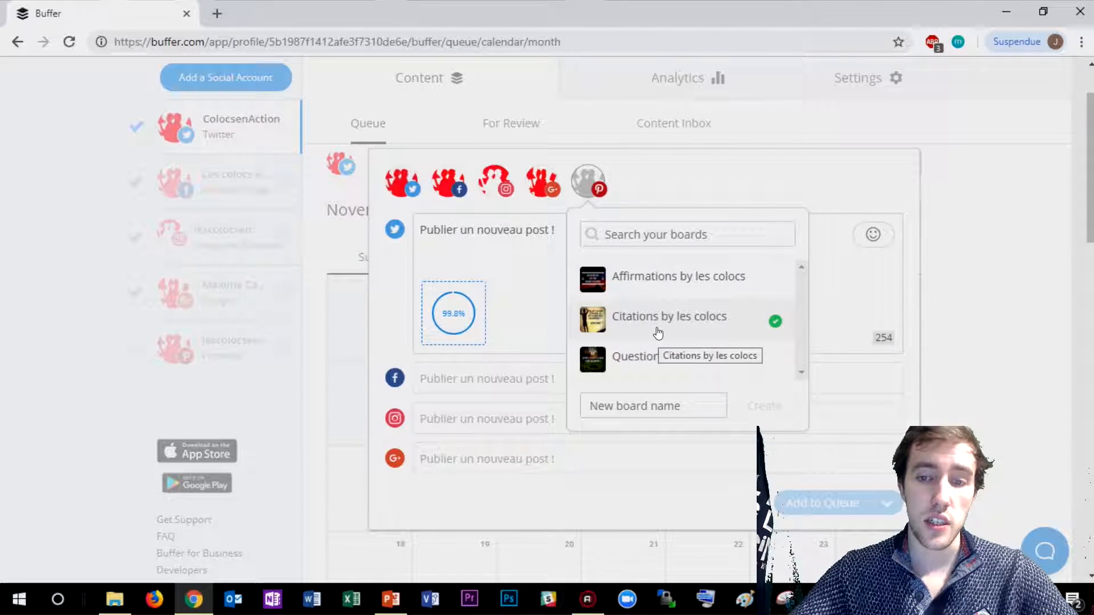
click(658, 333)
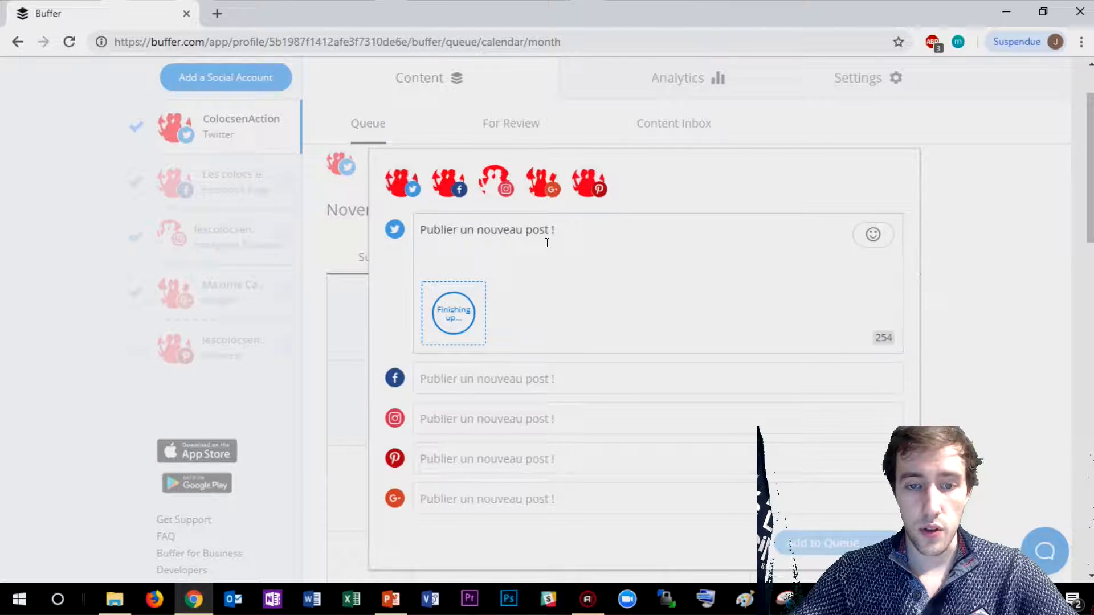
Examine the individual versions of the post for Facebook, Instagram and Google+, including their media and location options
scroll(511, 371, down, 2)
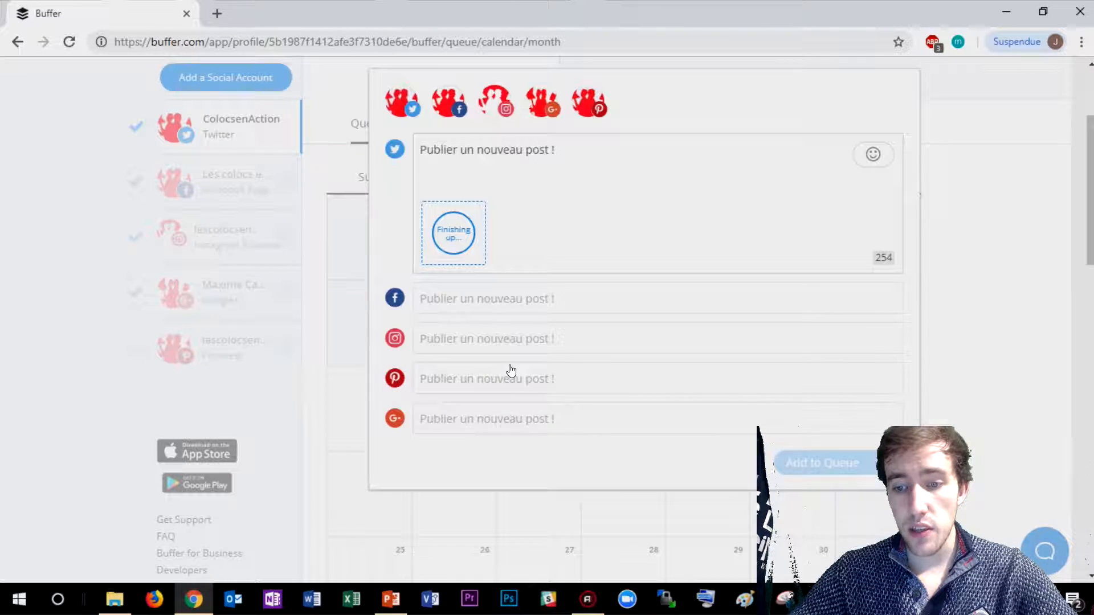
click(491, 295)
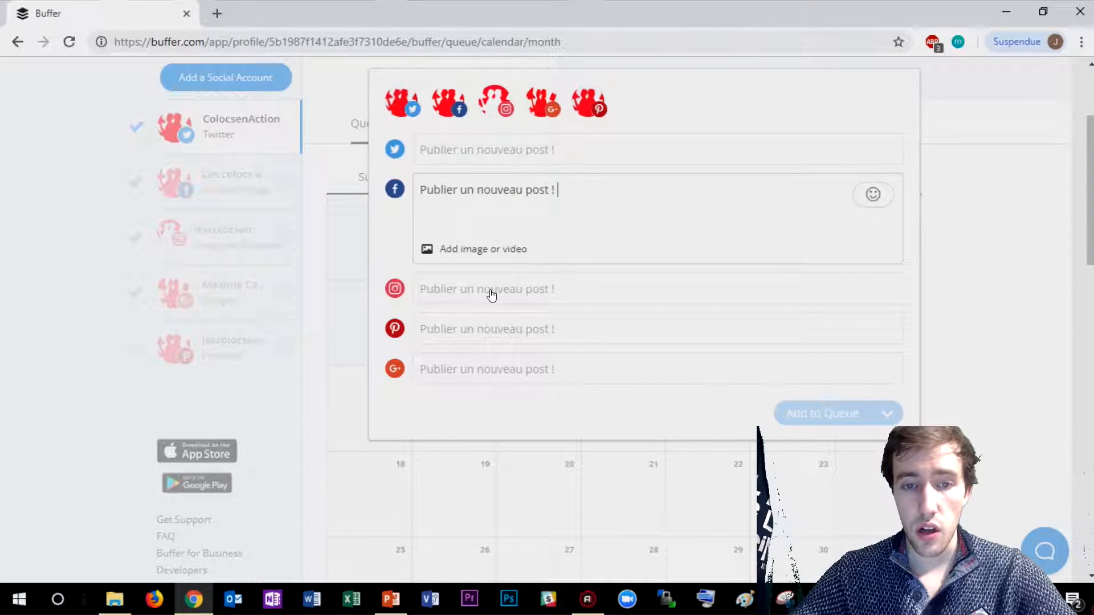
click(519, 292)
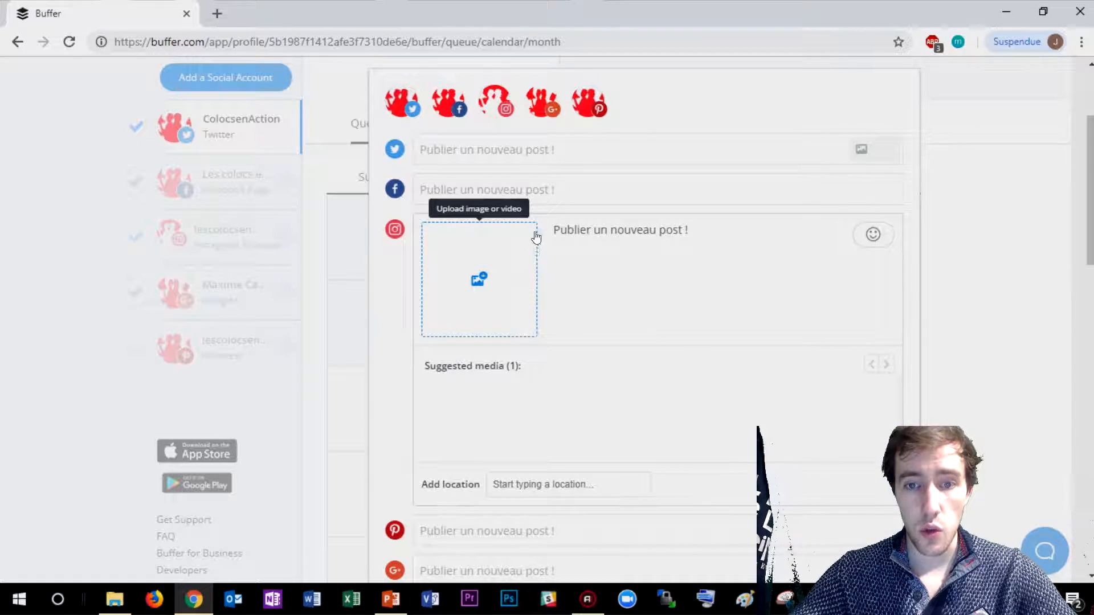
click(540, 190)
click(502, 289)
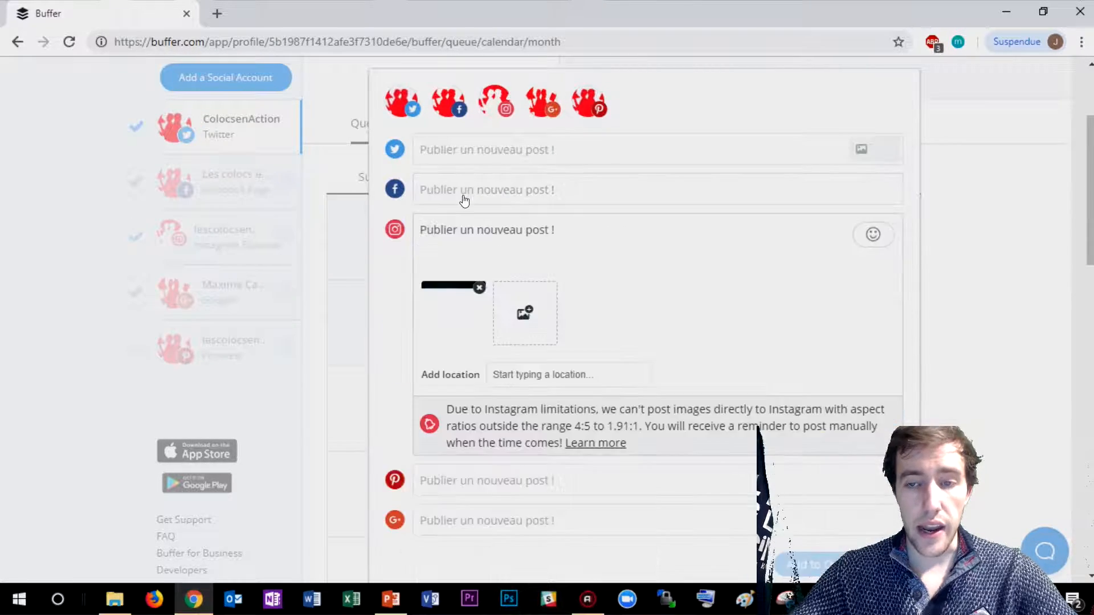
click(464, 194)
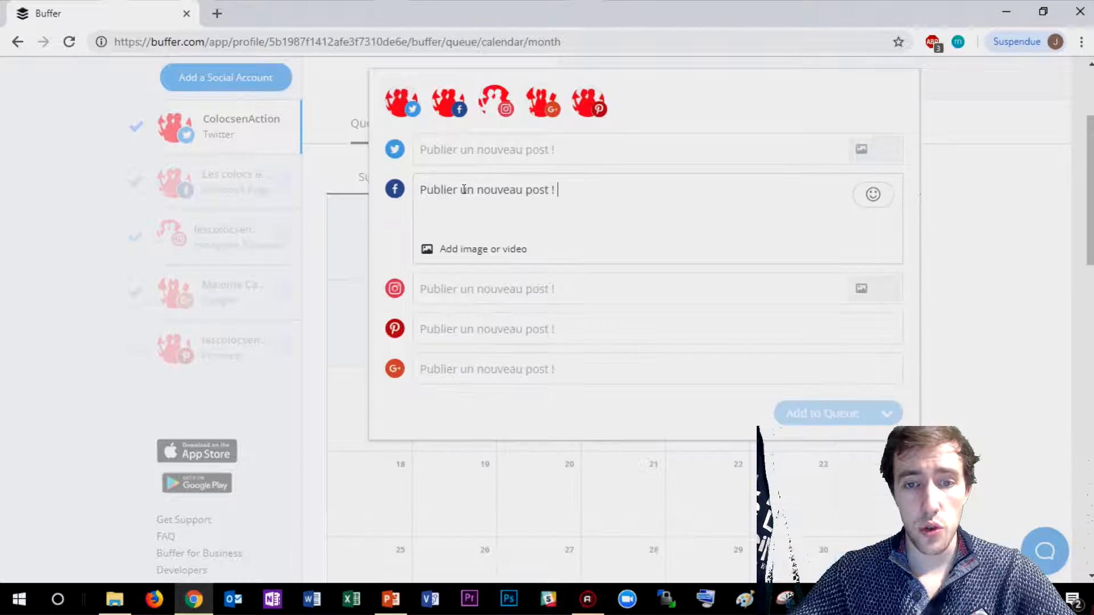
click(477, 290)
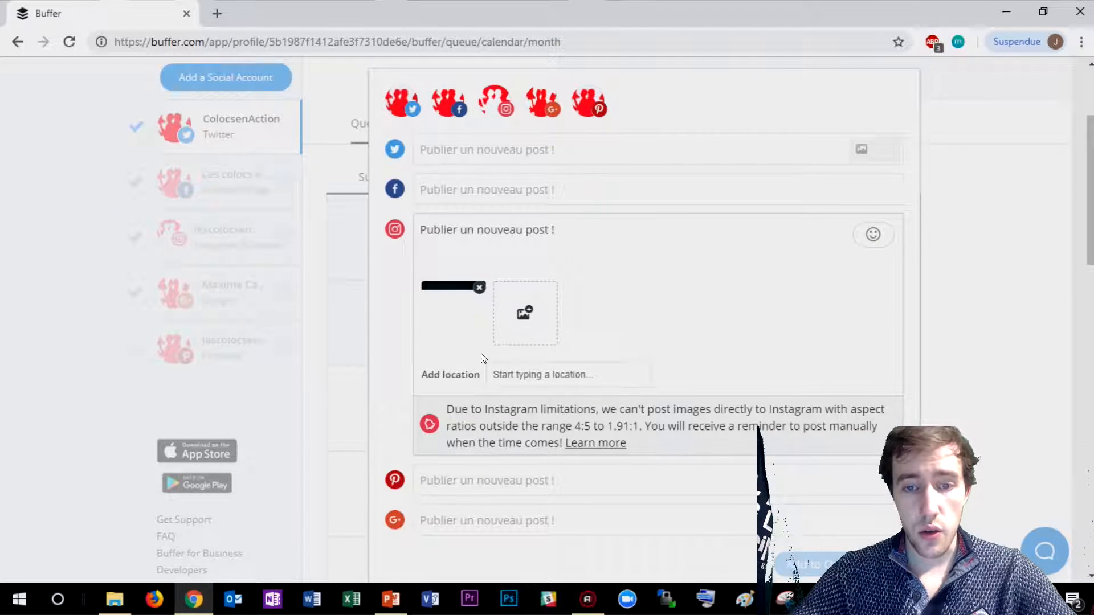
scroll(478, 359, down, 3)
click(469, 341)
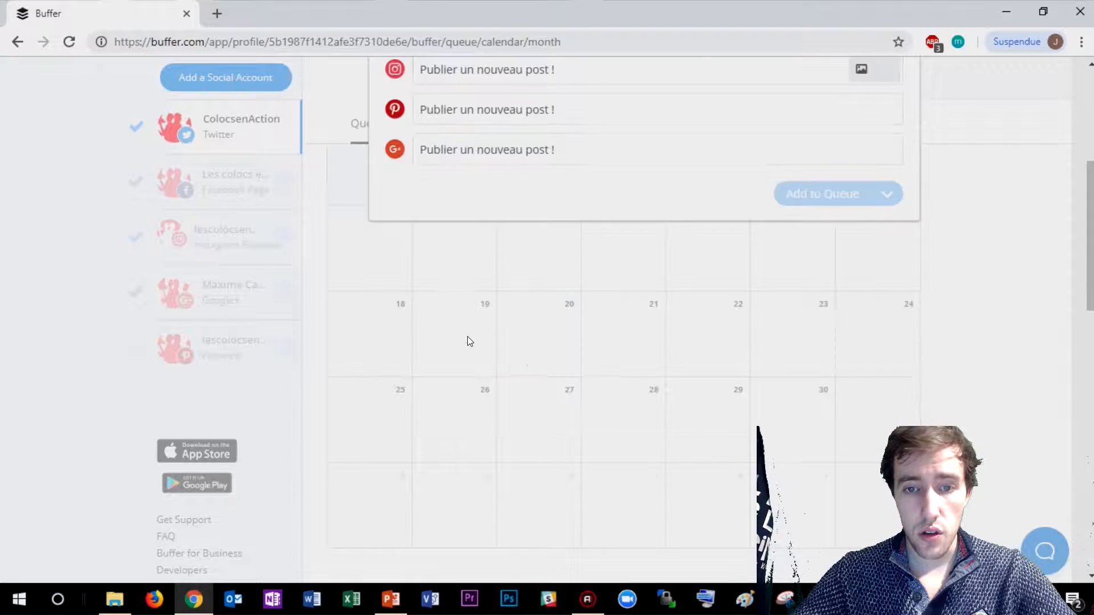
click(488, 137)
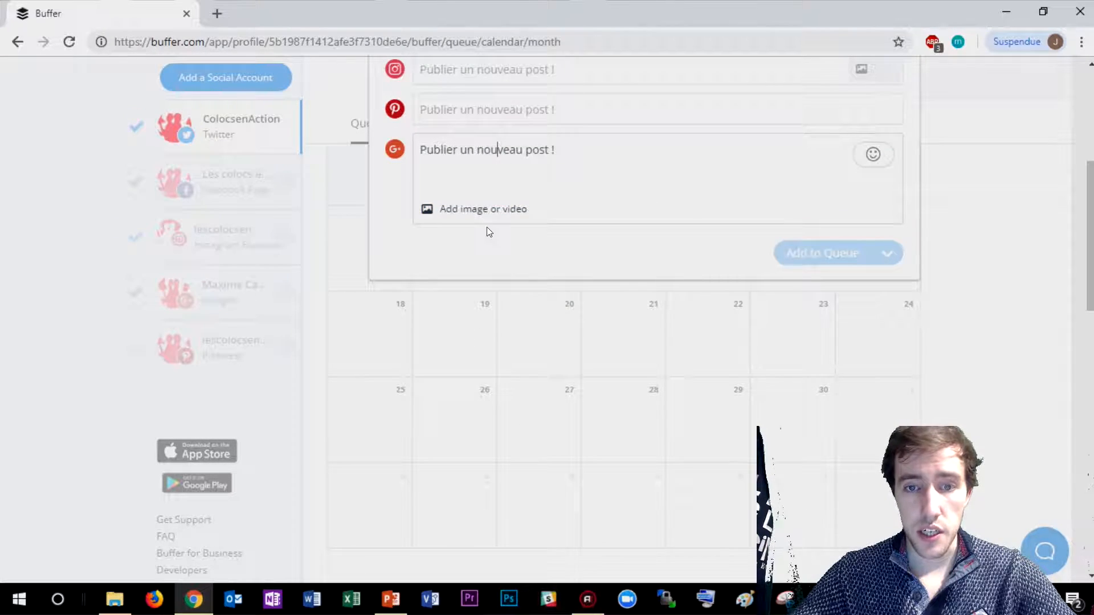
scroll(513, 234, up, 5)
Remove the Facebook, Instagram, Google+ and Pinterest accounts from the post and close the composer
click(494, 261)
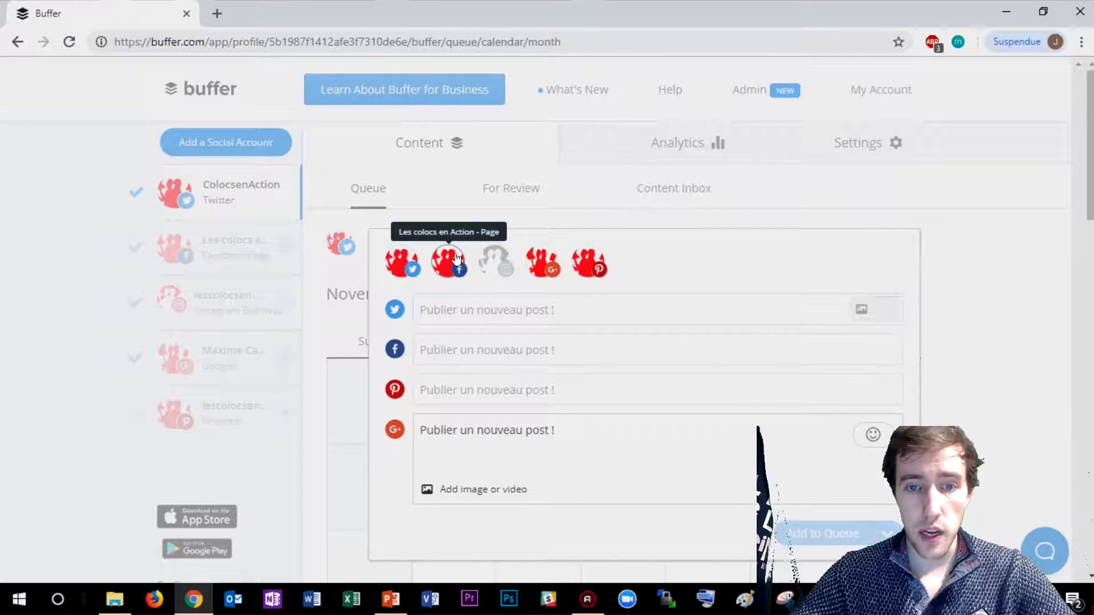
click(456, 258)
click(494, 260)
click(543, 261)
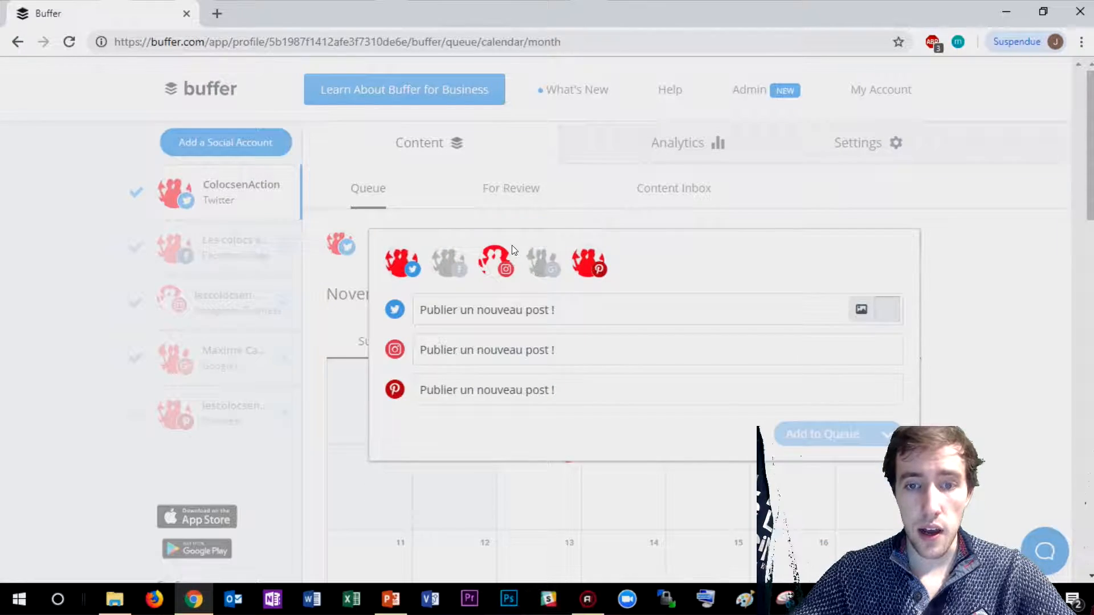
click(497, 260)
click(587, 259)
click(954, 370)
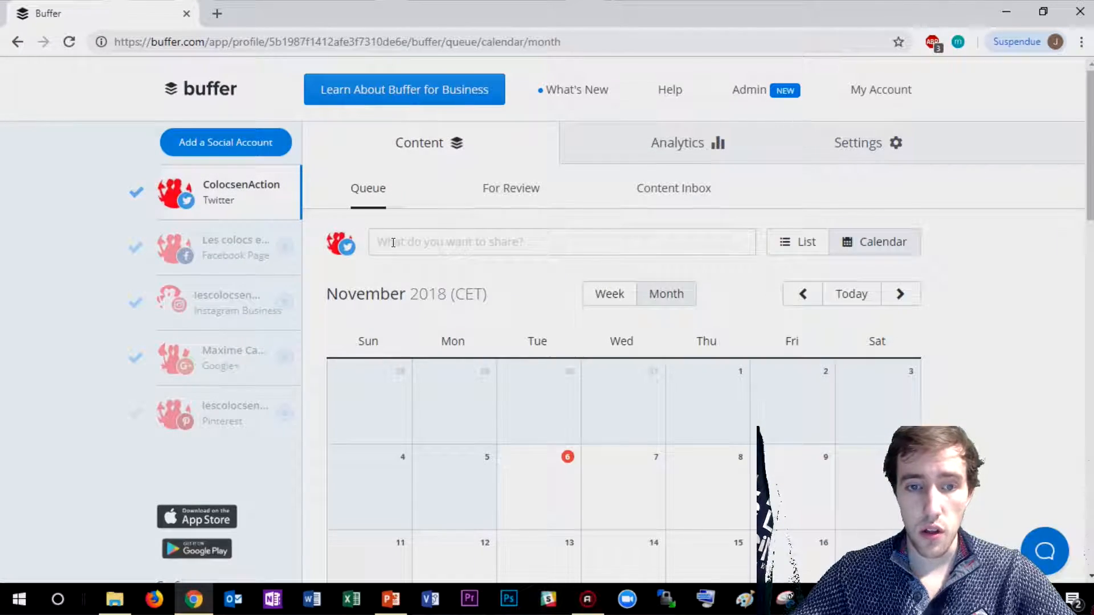
Reopen the Twitter draft, then discard it by reloading the page
click(393, 243)
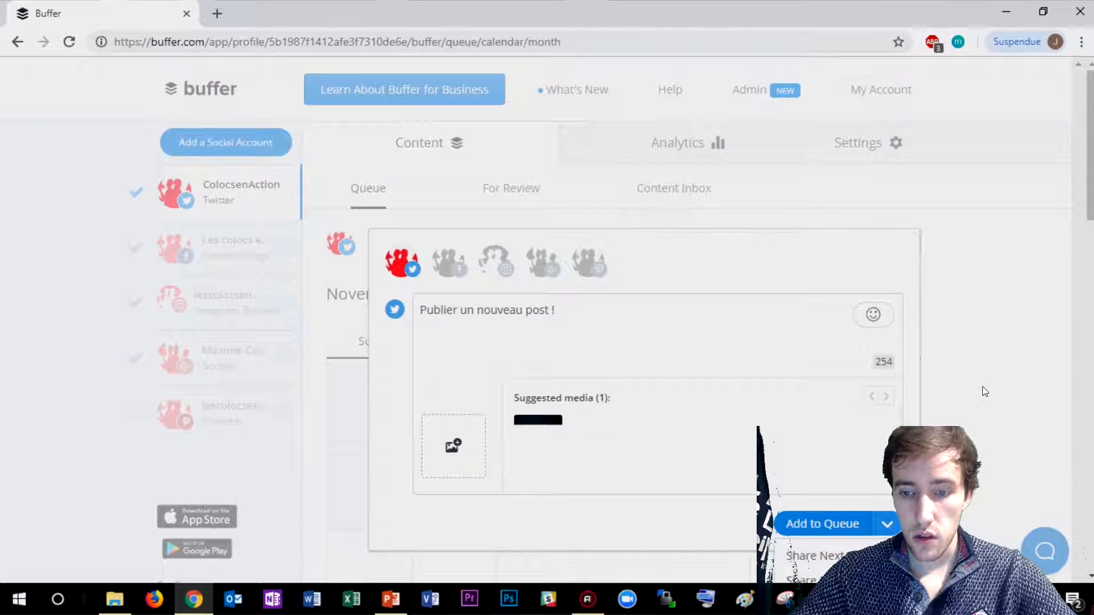
scroll(940, 399, down, 1)
key(F5)
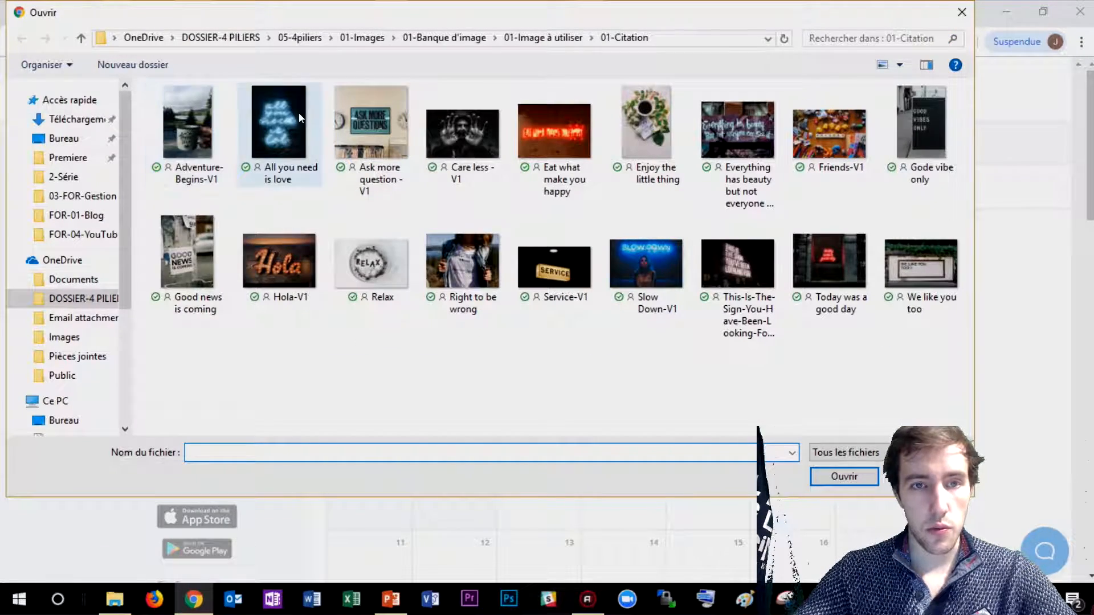
Attach the "This-Is-The-Sign-You-Have-Been-Looking-Fo..." image to the Facebook Page post and enter the text "Une nouvelle publication !"
double_click(739, 252)
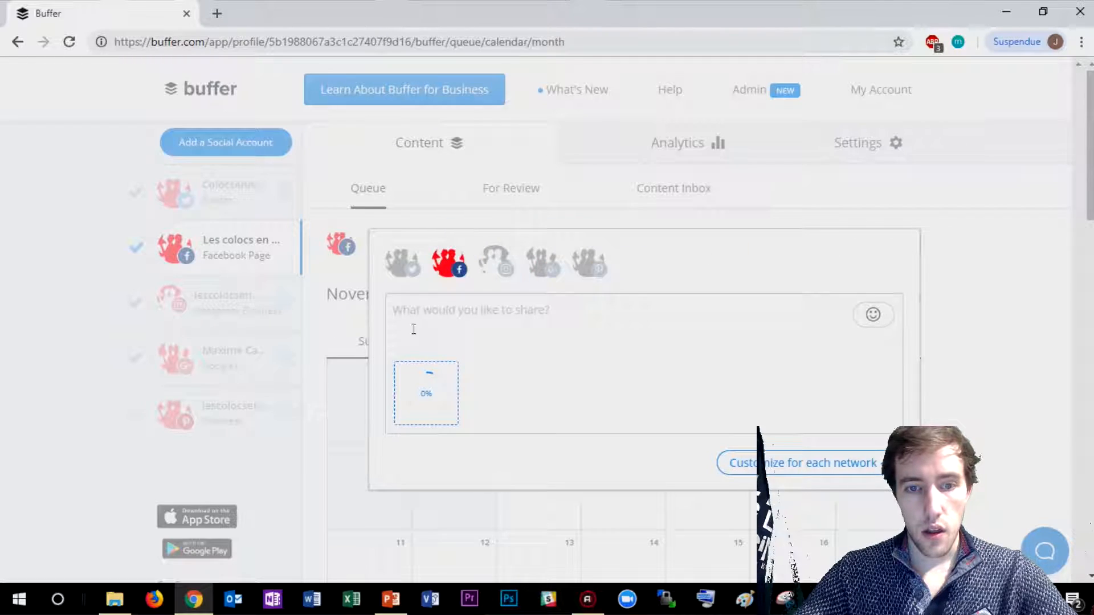
click(451, 310)
text(UNe)
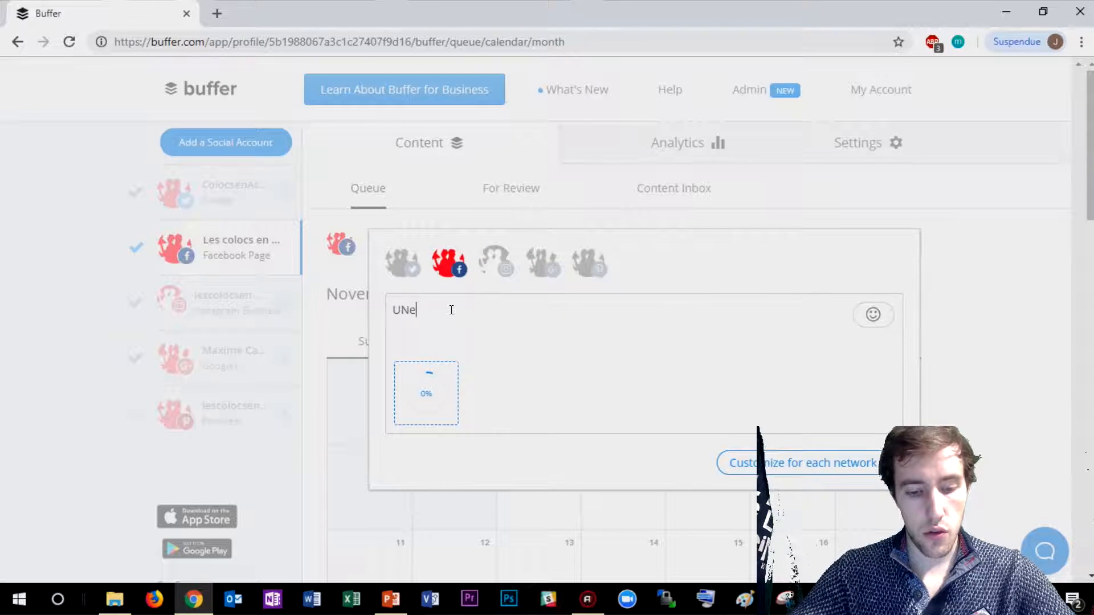
text( nouvelle pub)
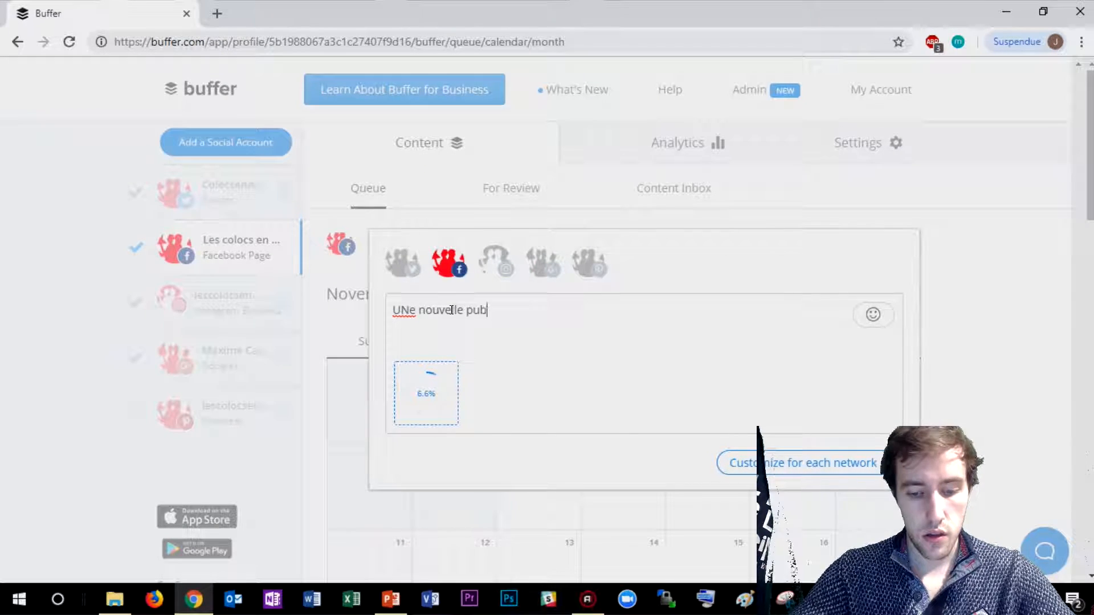
text(lication !)
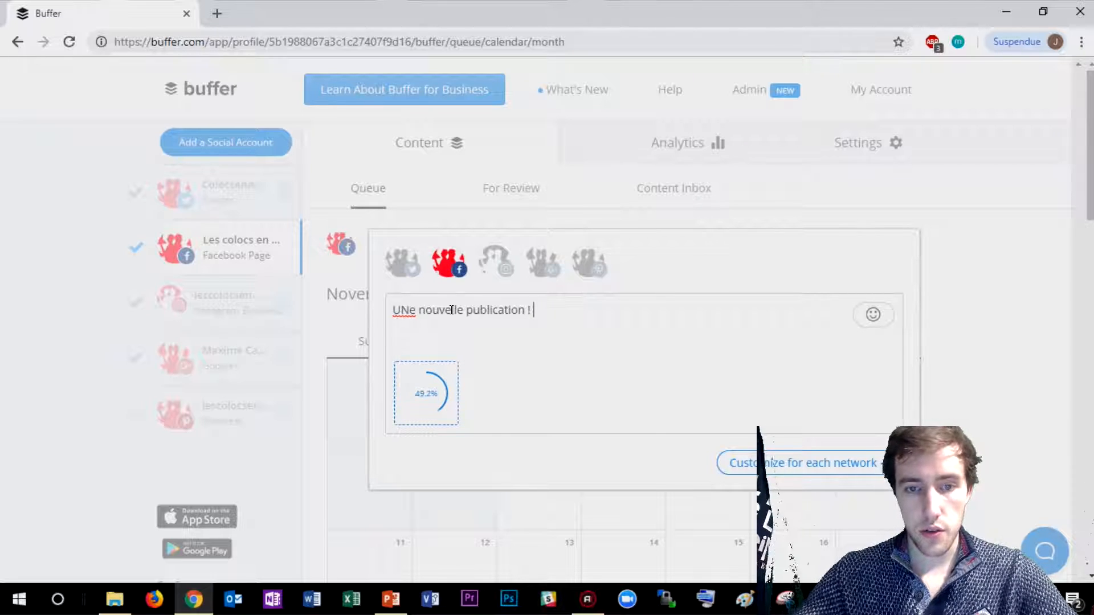
click(408, 310)
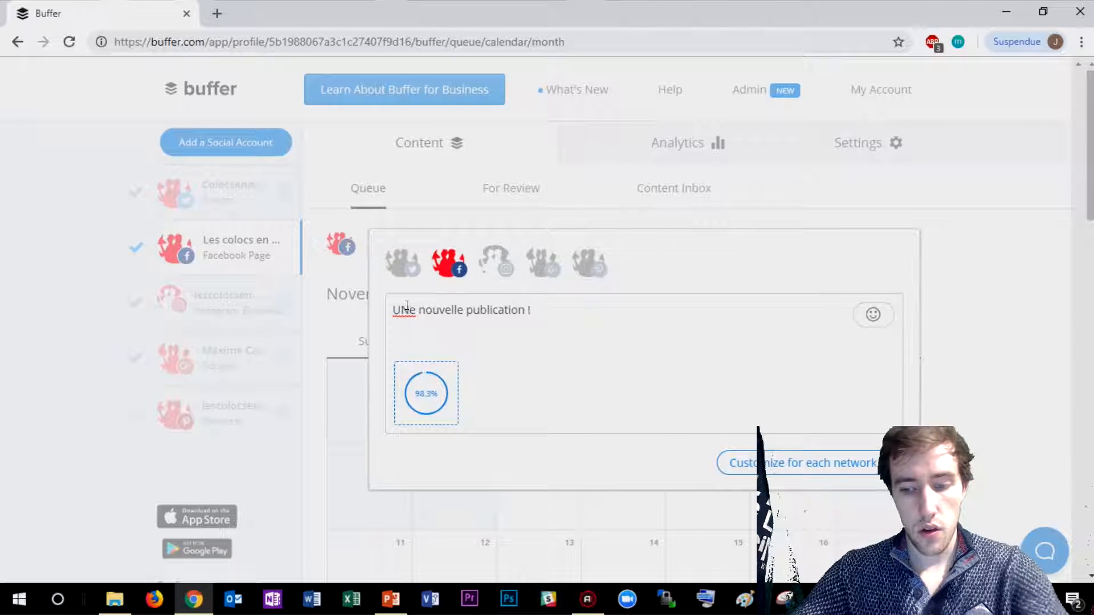
key(BackSpace)
text(n)
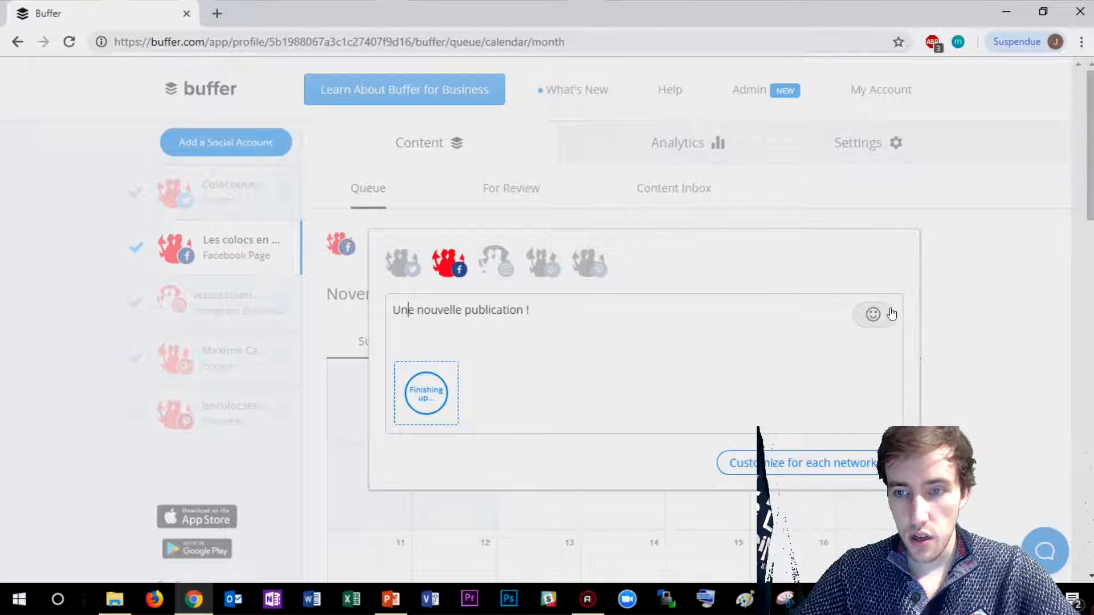
click(873, 314)
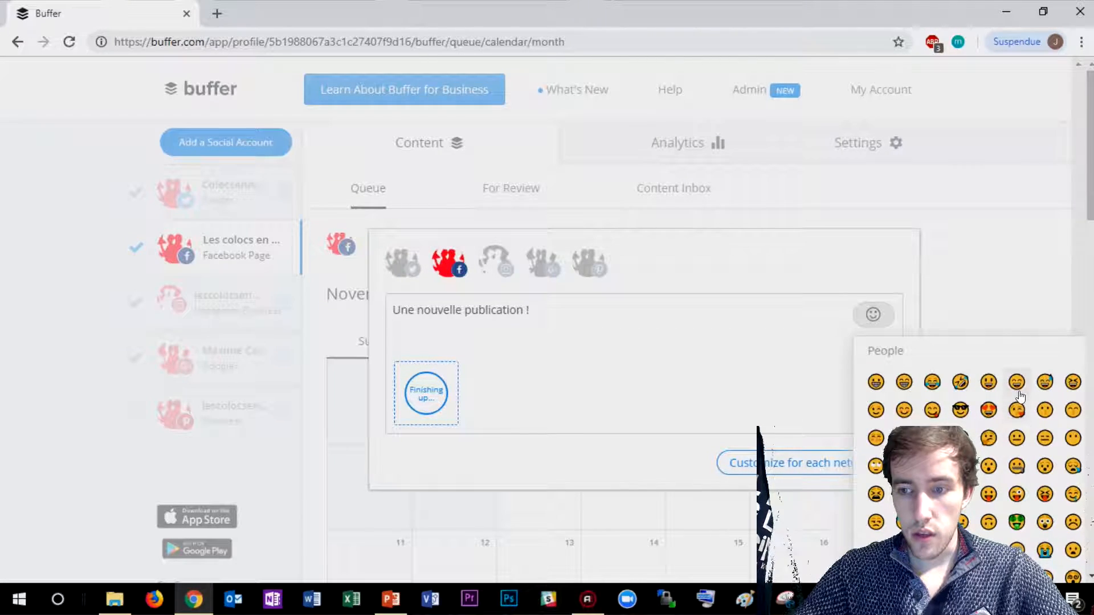
click(1046, 382)
key(BackSpace)
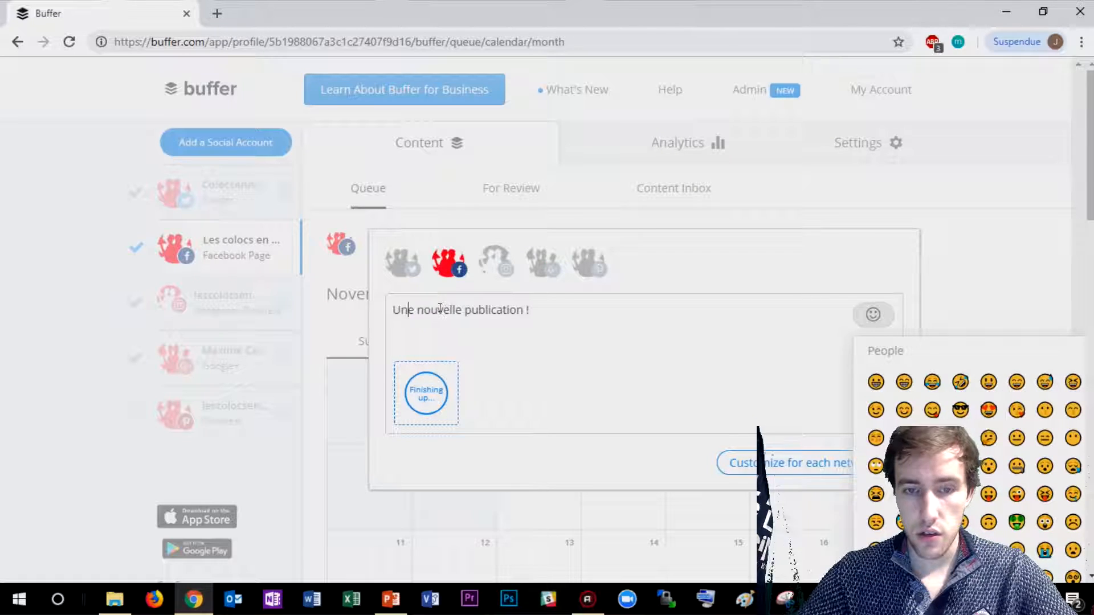
Insert a smirking-face emoji between "publication" and the exclamation mark in the post text
click(524, 309)
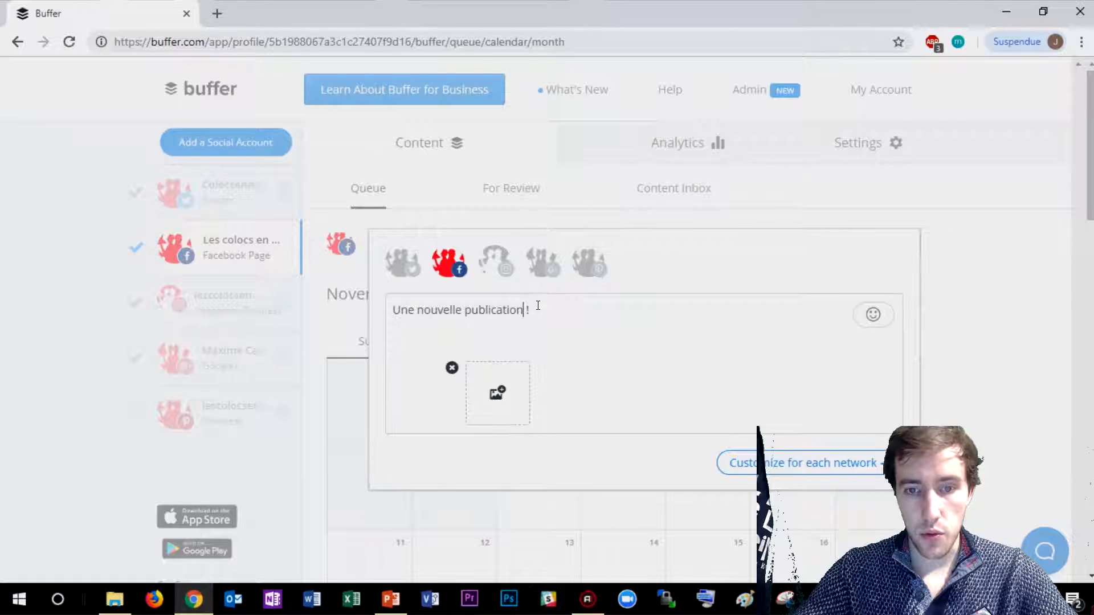
click(874, 314)
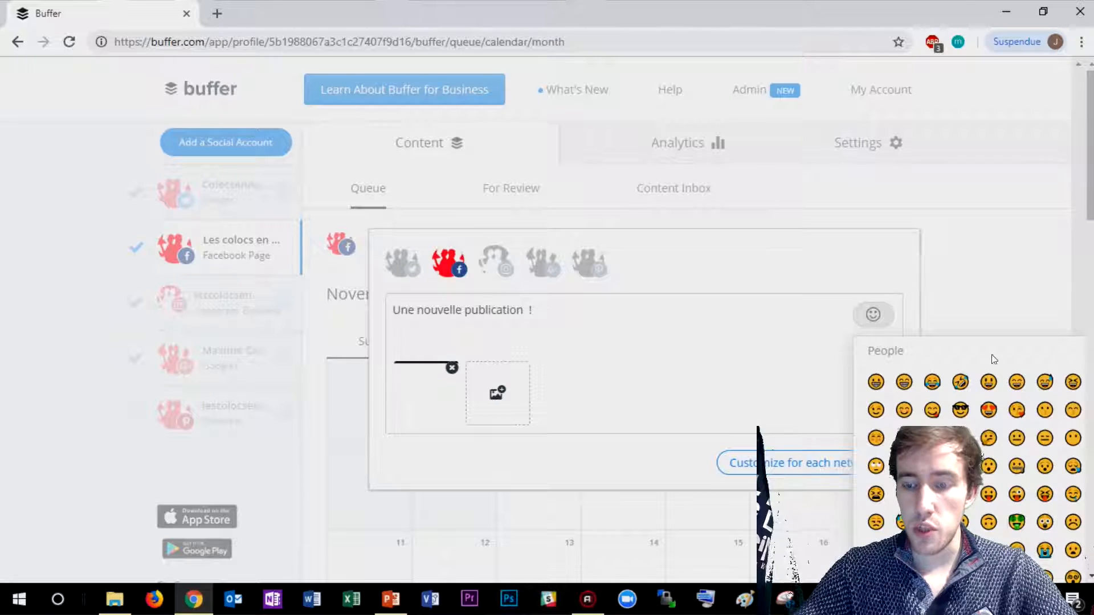
click(903, 465)
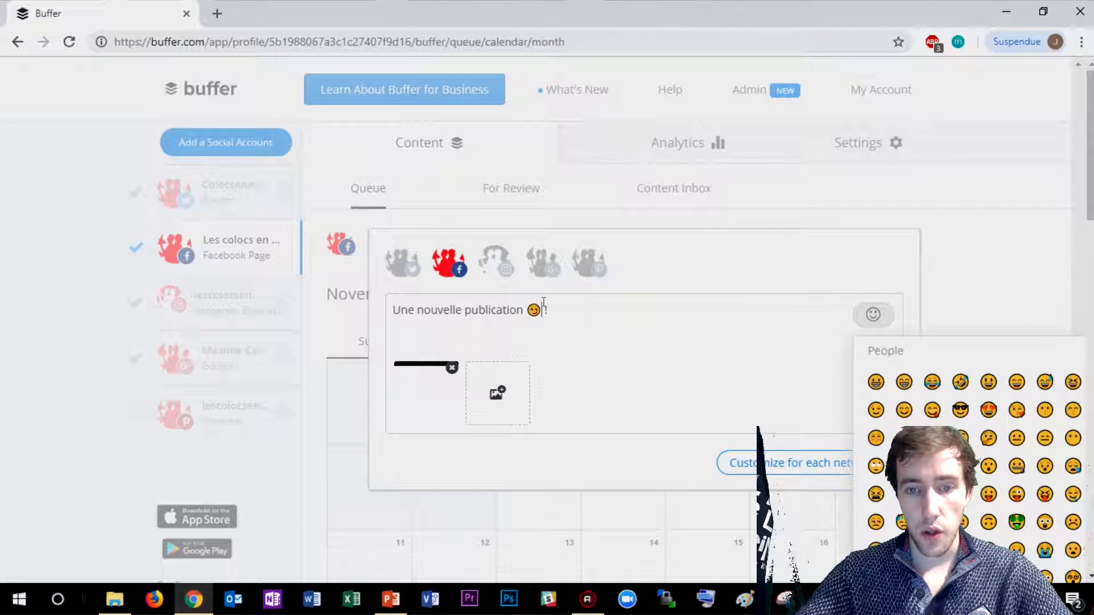
click(581, 302)
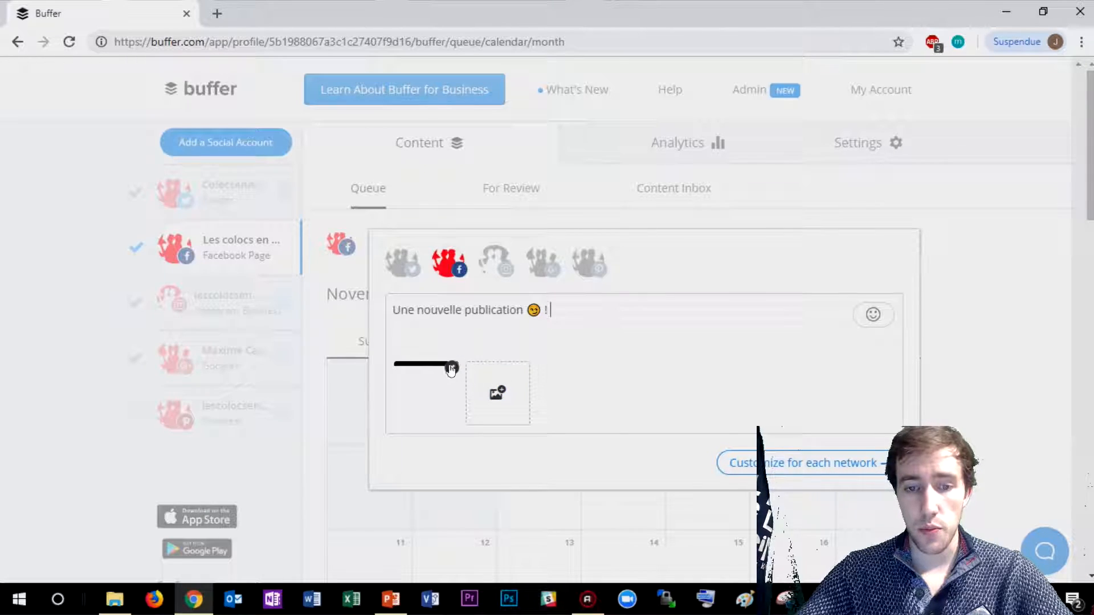
scroll(520, 345, down, 2)
scroll(695, 340, up, 2)
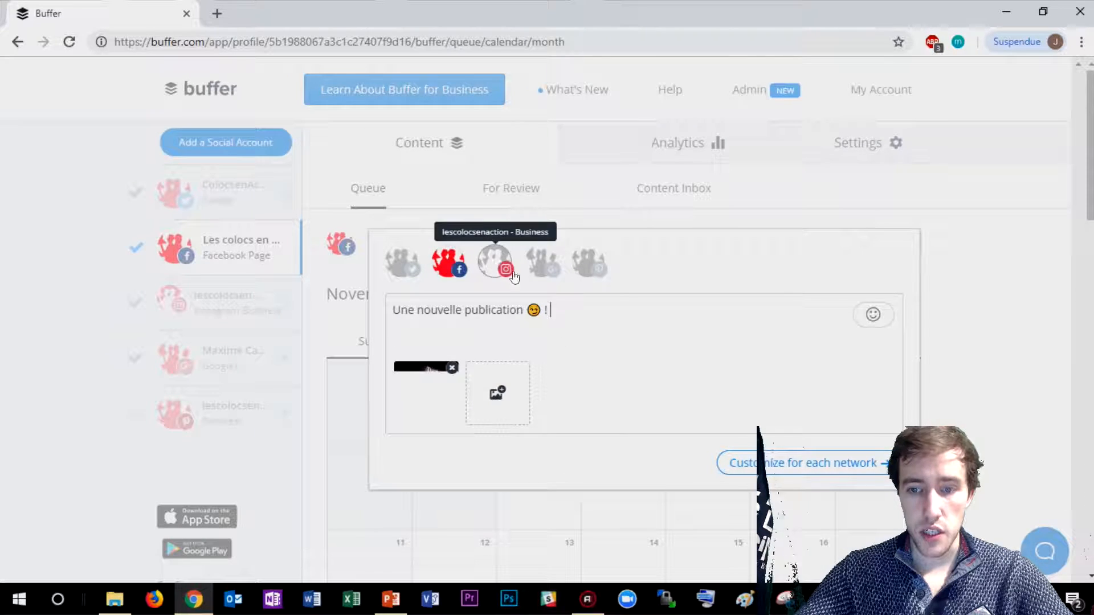
Add the Instagram, Twitter, Google+ and Pinterest accounts to the post, selecting the "Citations by les colocs" Pinterest board
click(496, 262)
click(400, 262)
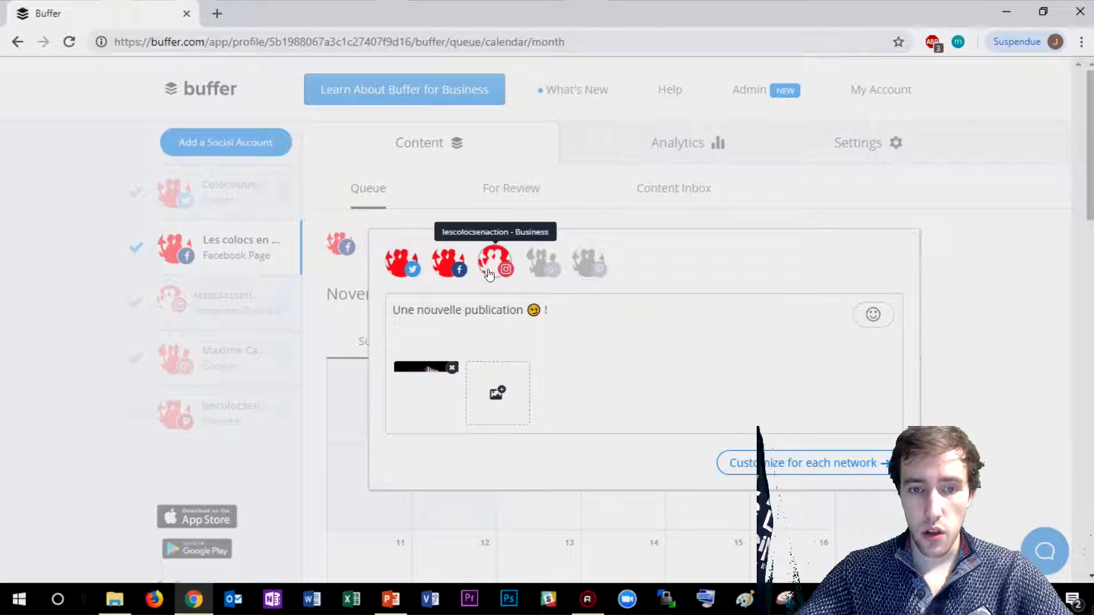
click(543, 262)
click(588, 262)
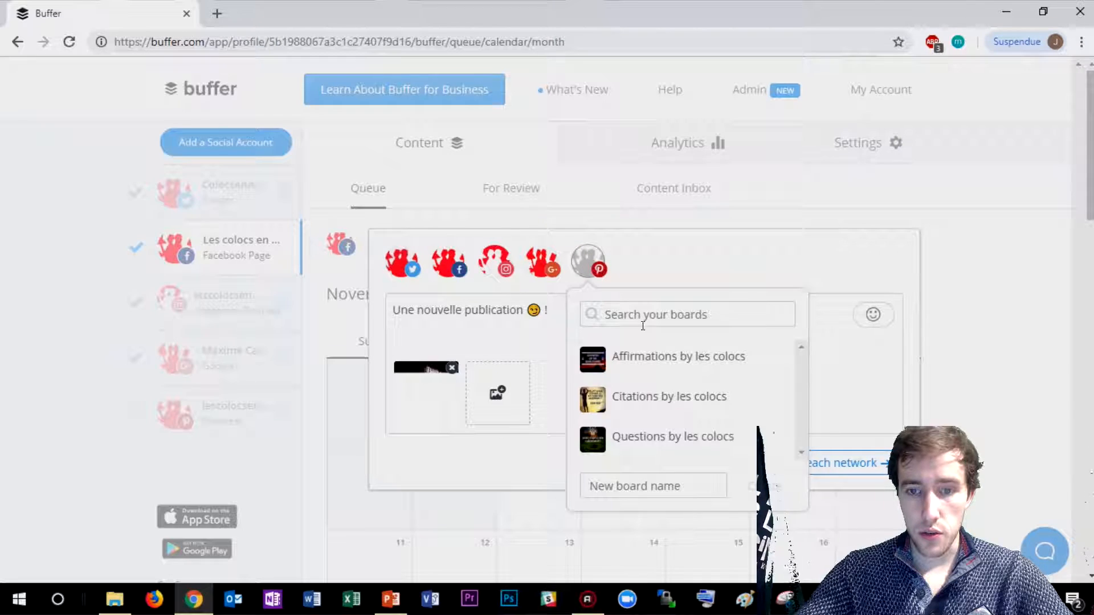
click(653, 394)
Customize the post for each network and examine the Facebook and Twitter versions of its text and image
click(829, 464)
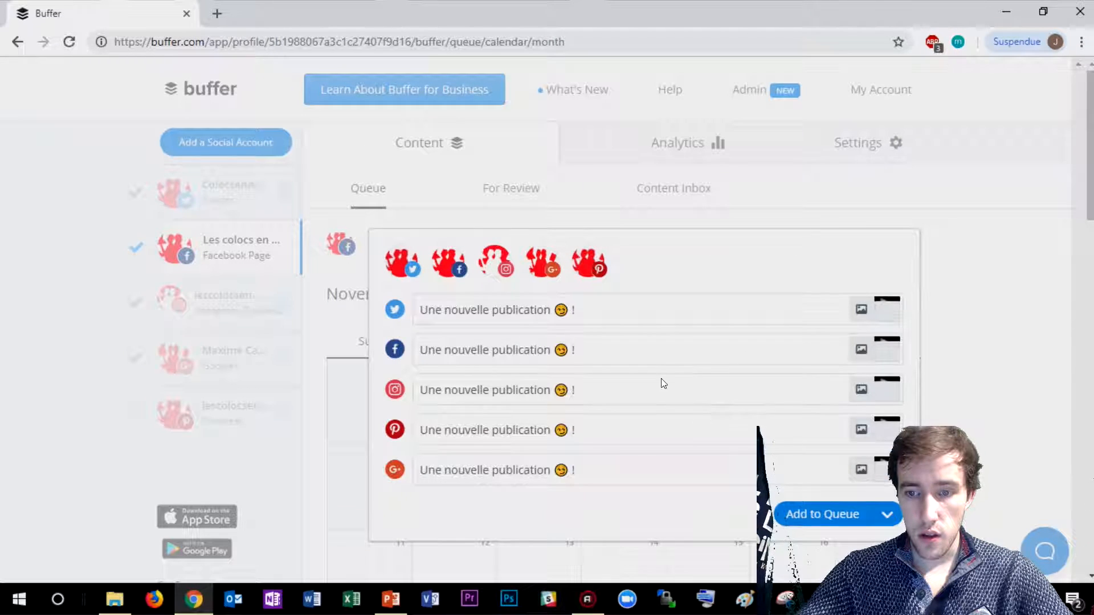
click(631, 347)
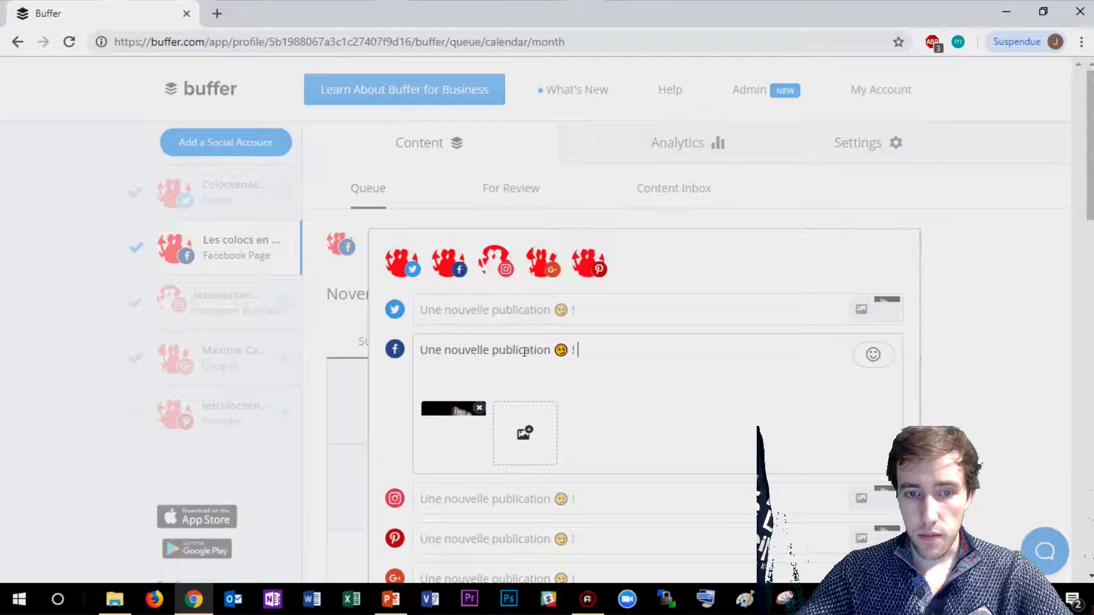
scroll(450, 406, down, 1)
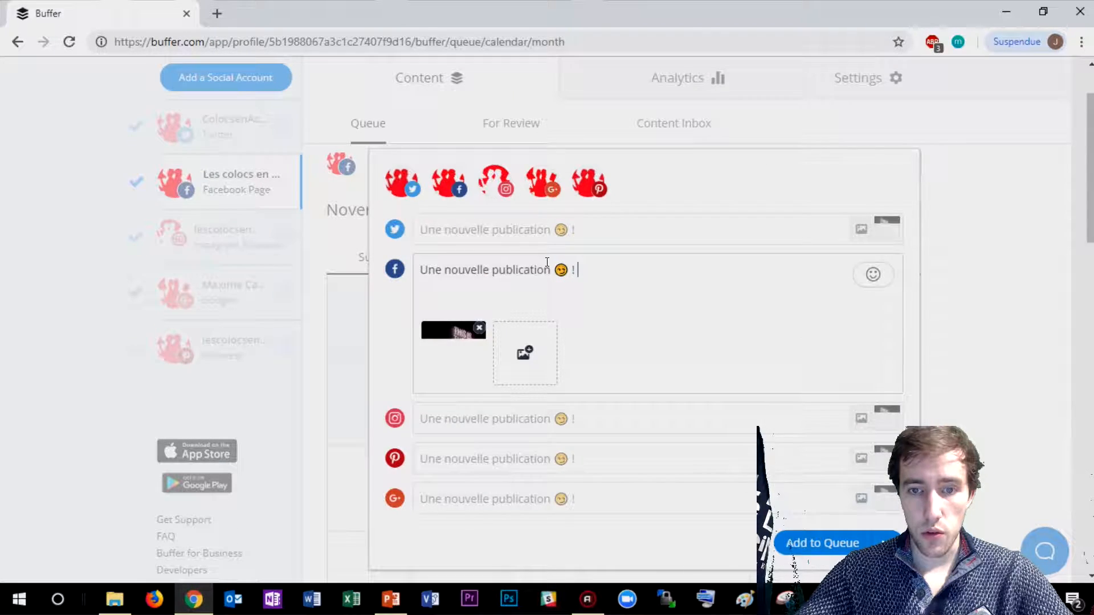
click(614, 231)
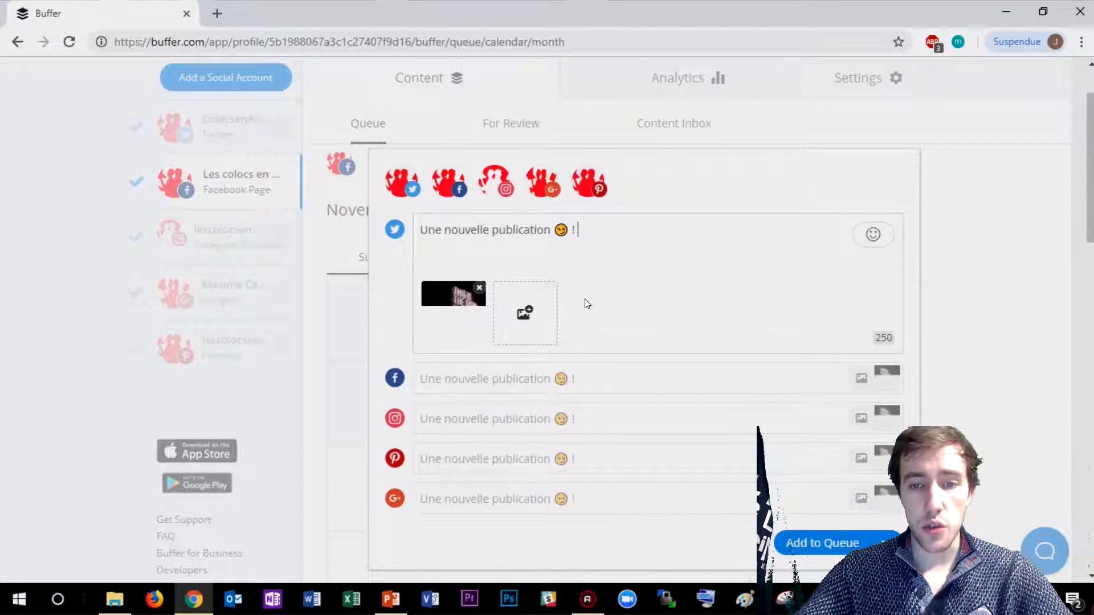
click(696, 204)
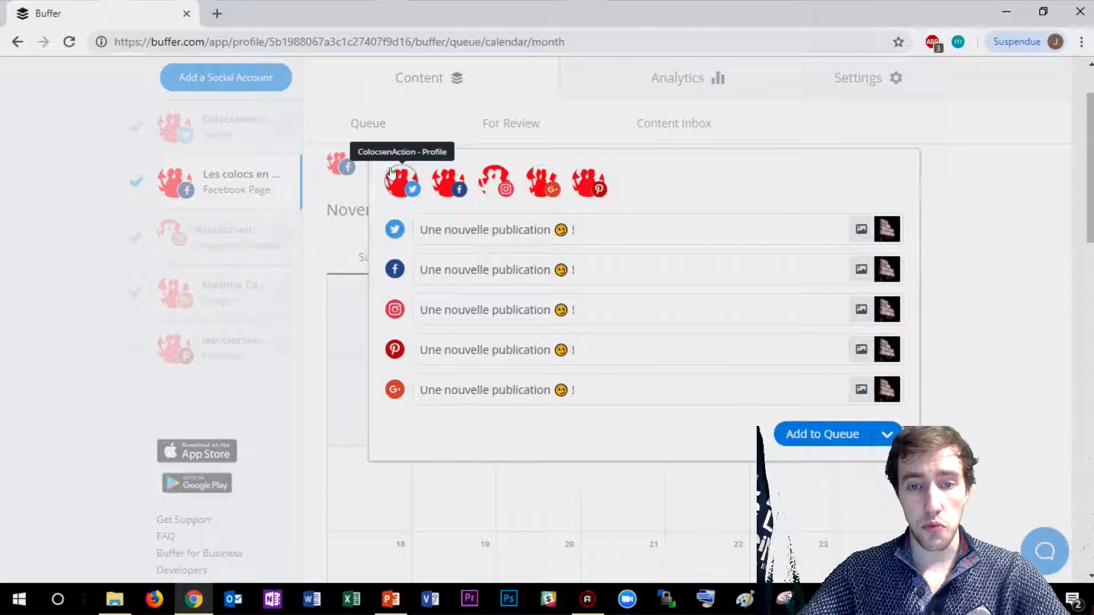
Schedule the posts on all five accounts for November 14, 2018 at 9:10 am
click(885, 438)
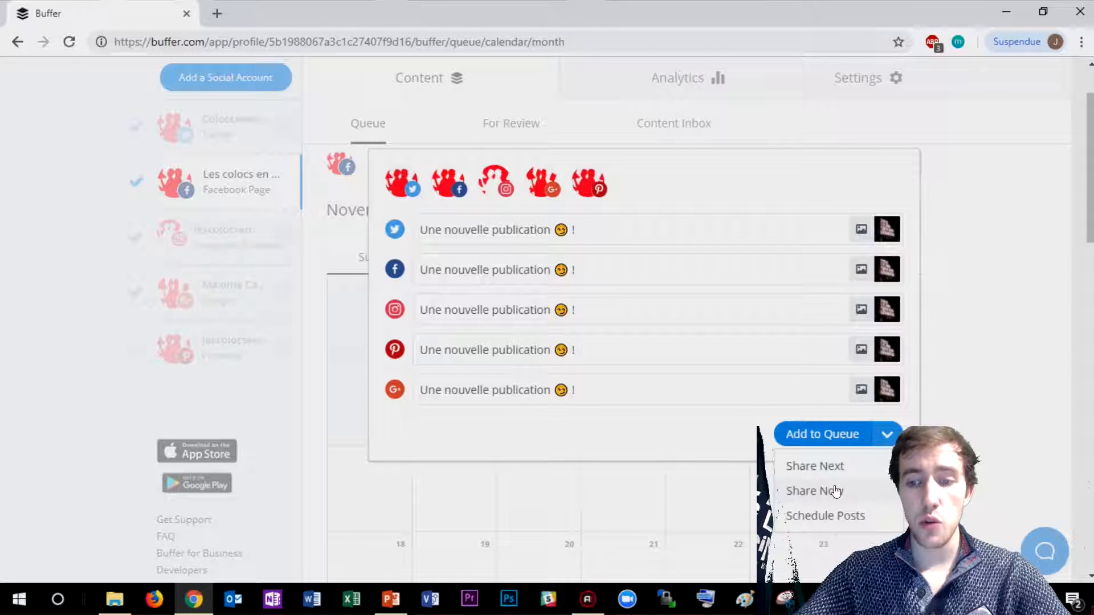
click(865, 517)
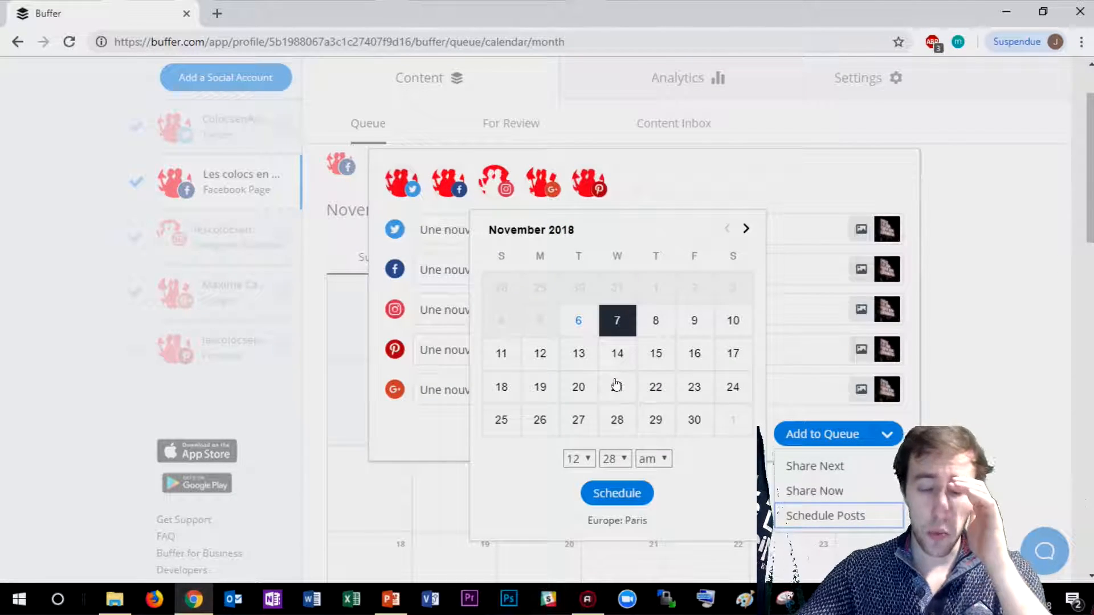
click(614, 360)
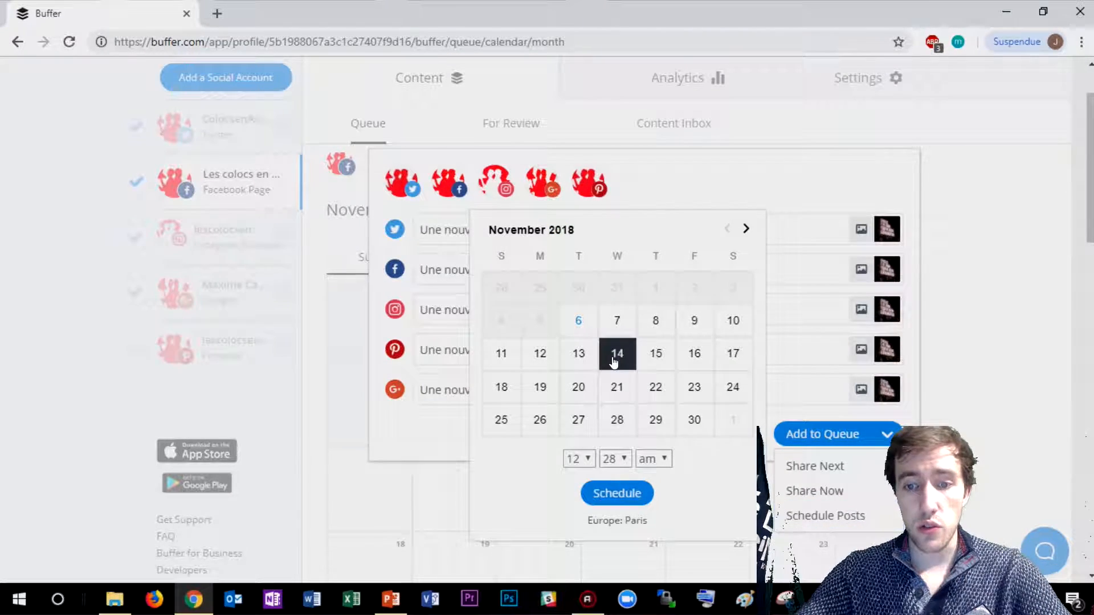
click(579, 460)
click(582, 401)
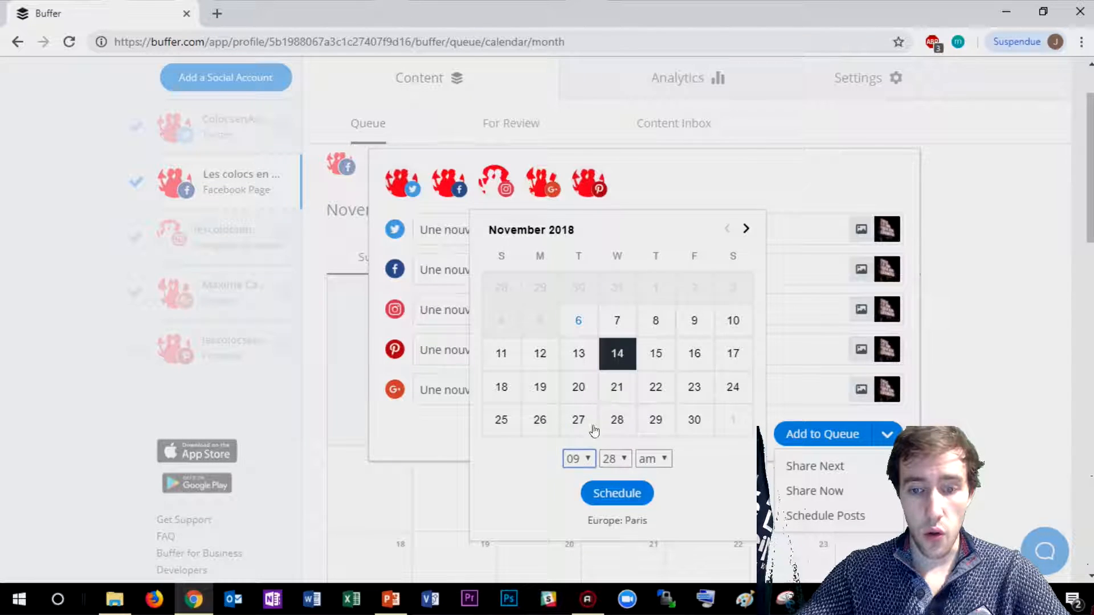
click(620, 456)
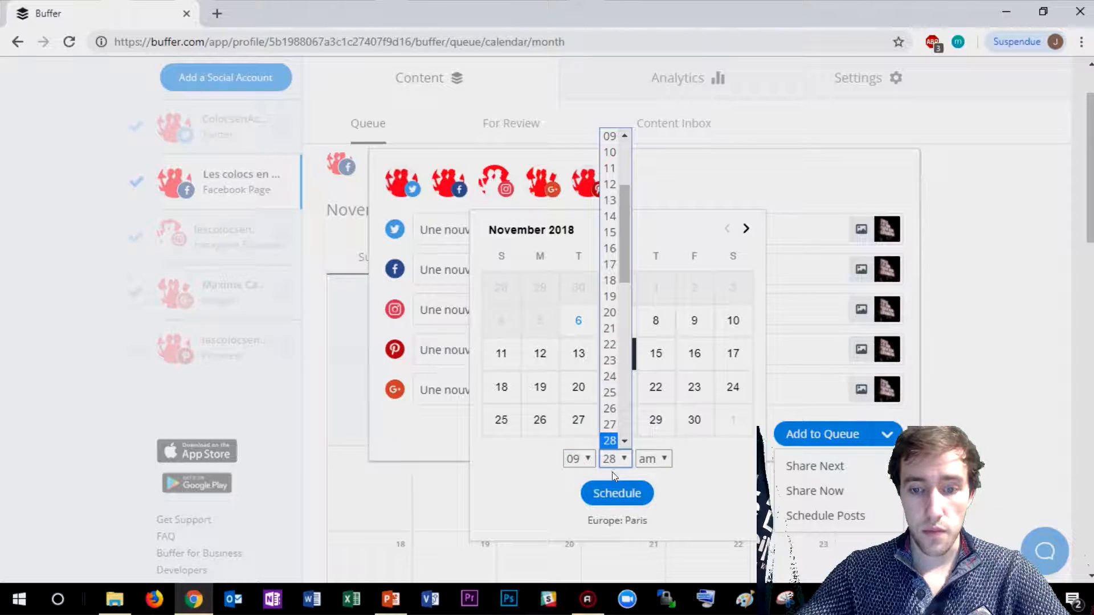
click(613, 153)
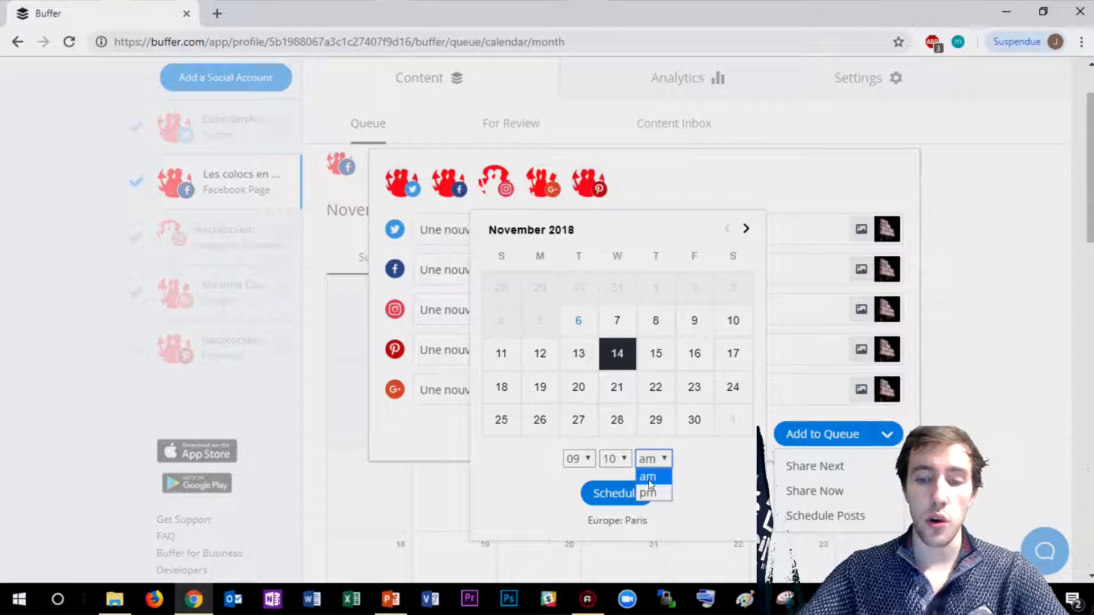
click(687, 488)
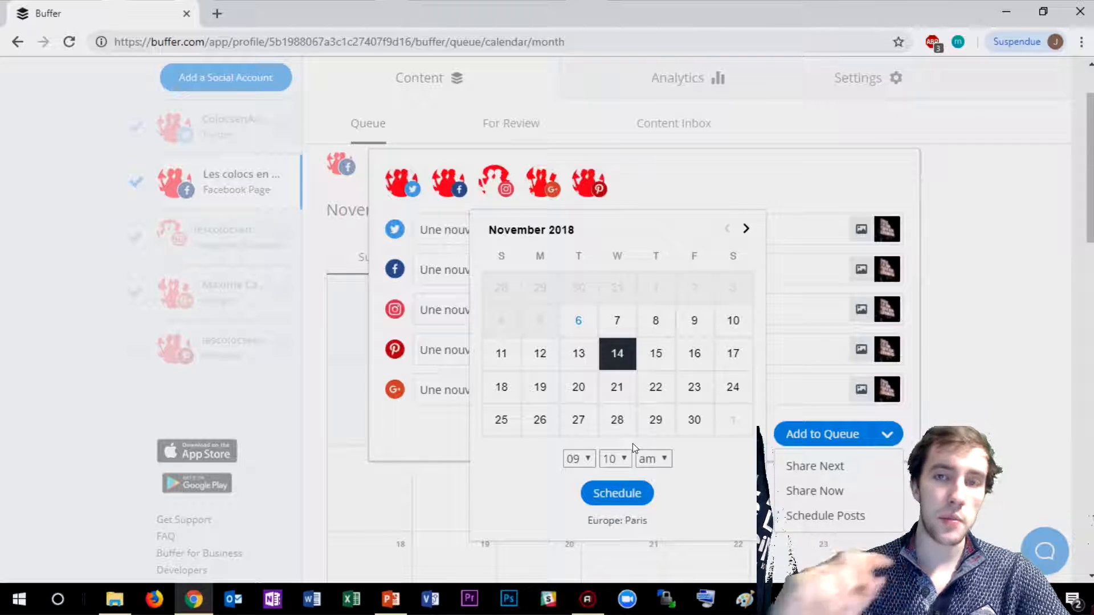
click(642, 493)
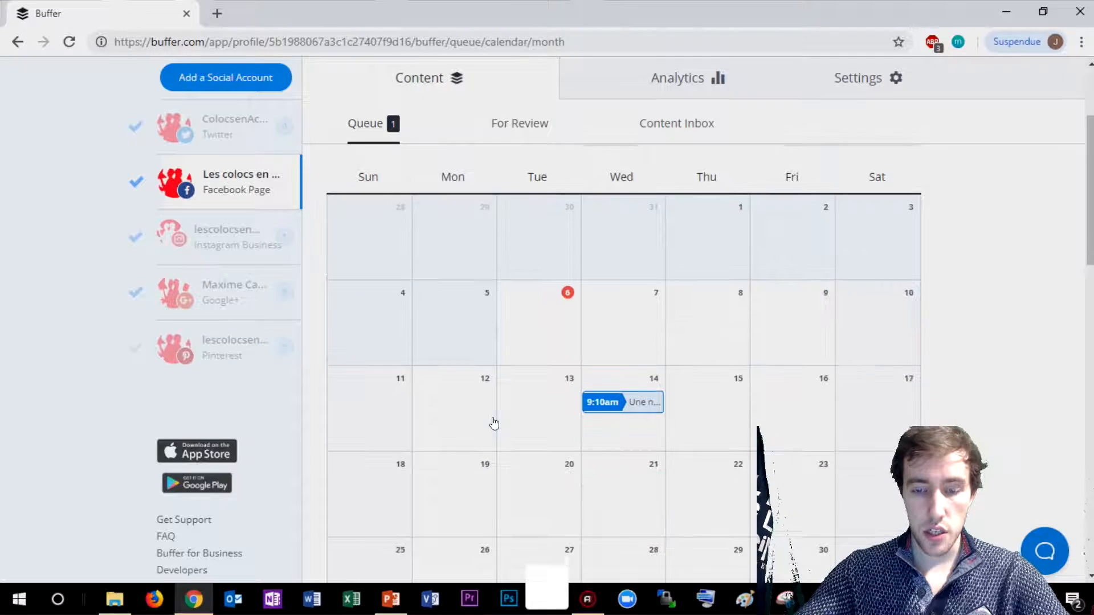
Check the scheduled post in the November calendars of the Facebook, Twitter, Instagram and Google+ accounts
click(615, 402)
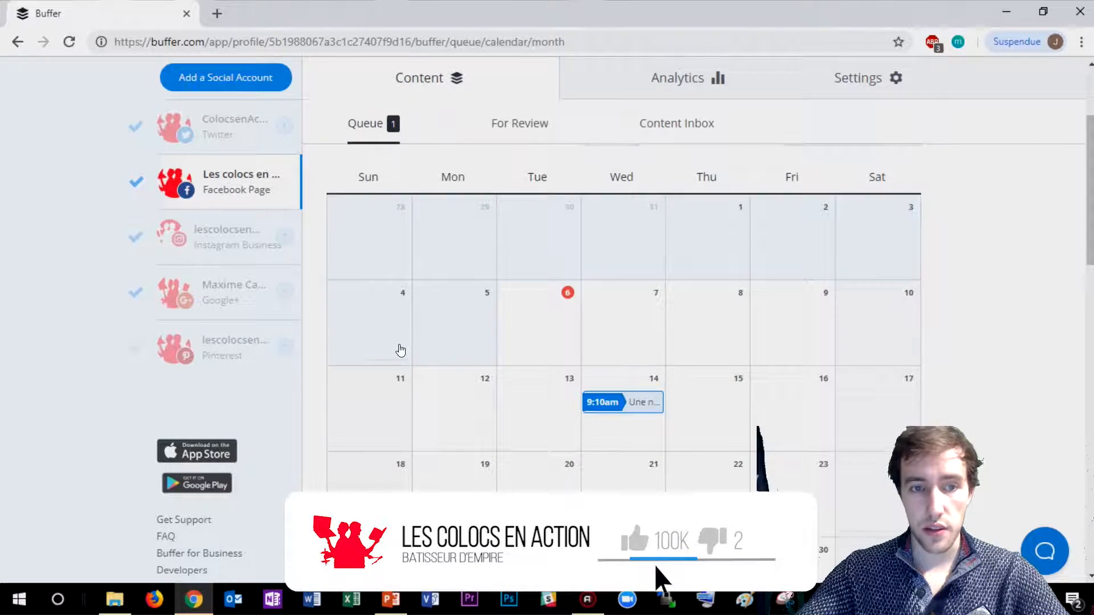
click(238, 132)
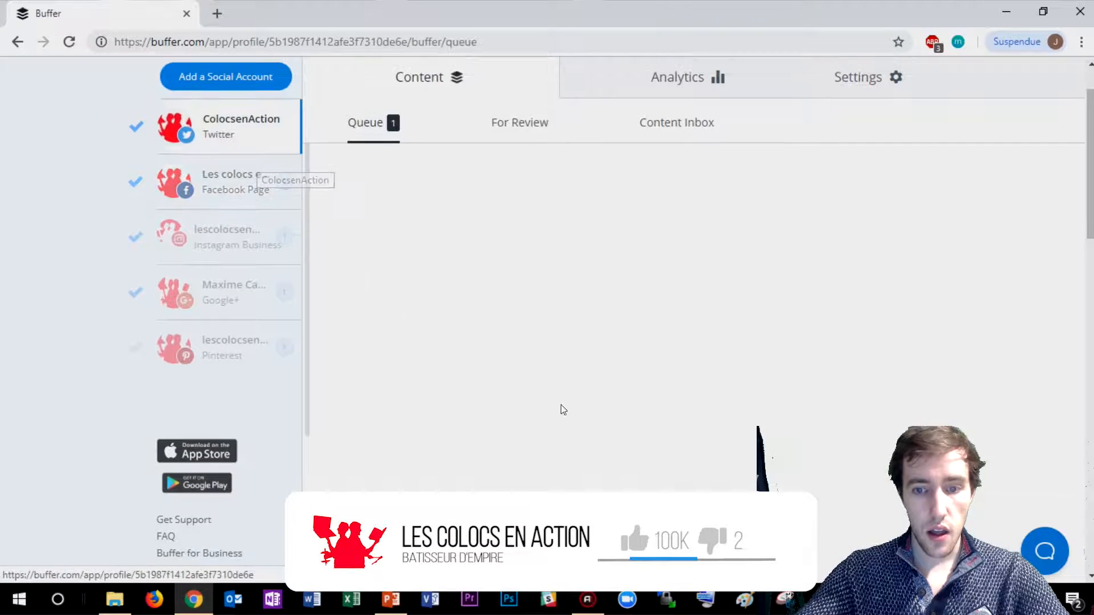
scroll(517, 467, down, 1)
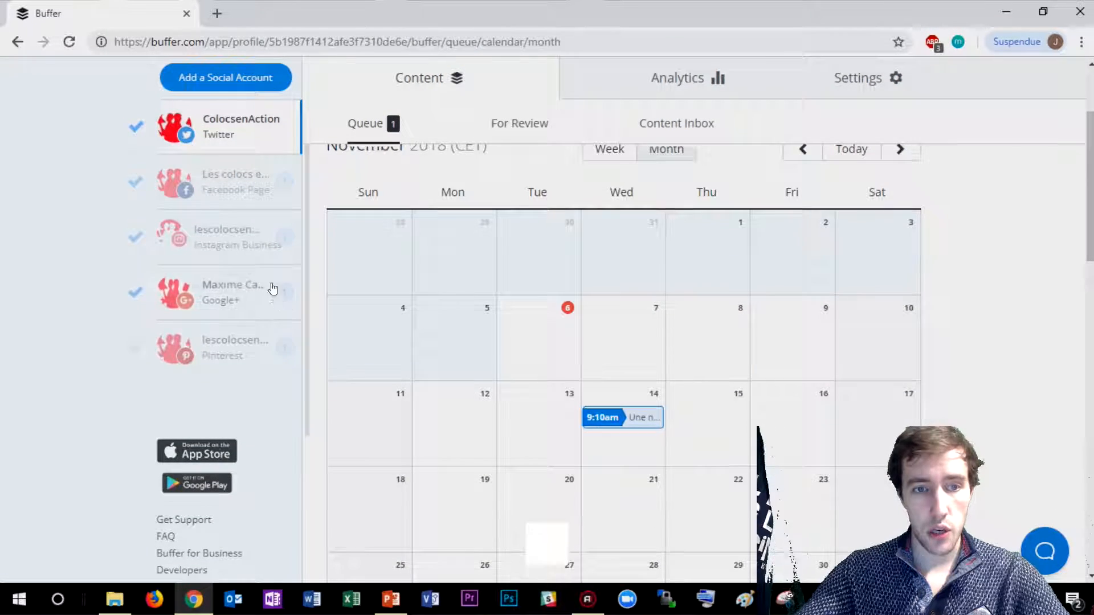
click(275, 257)
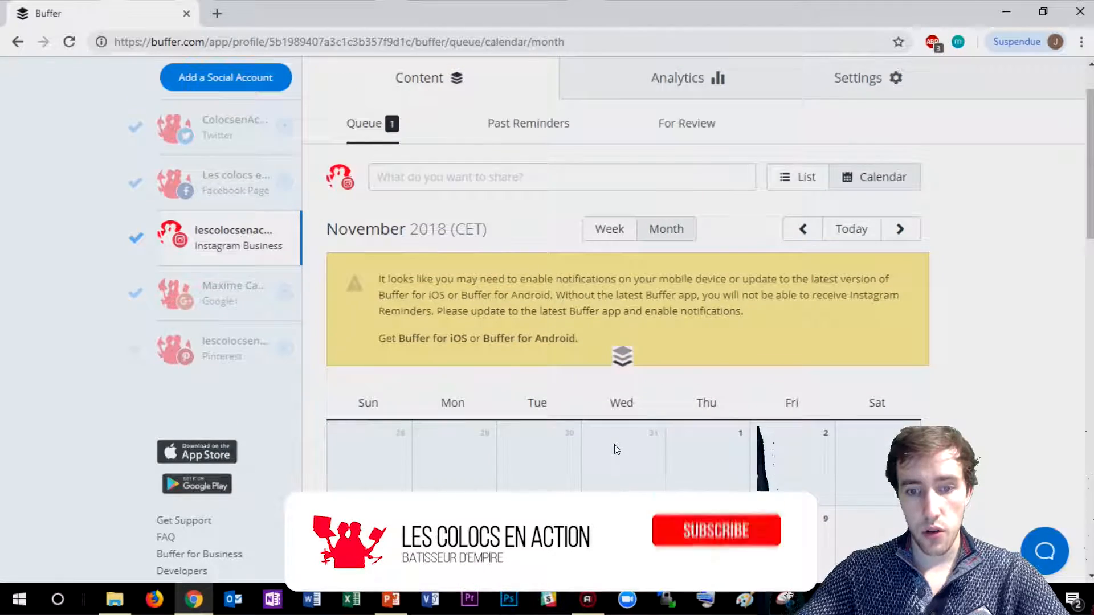
scroll(614, 444, down, 4)
click(238, 297)
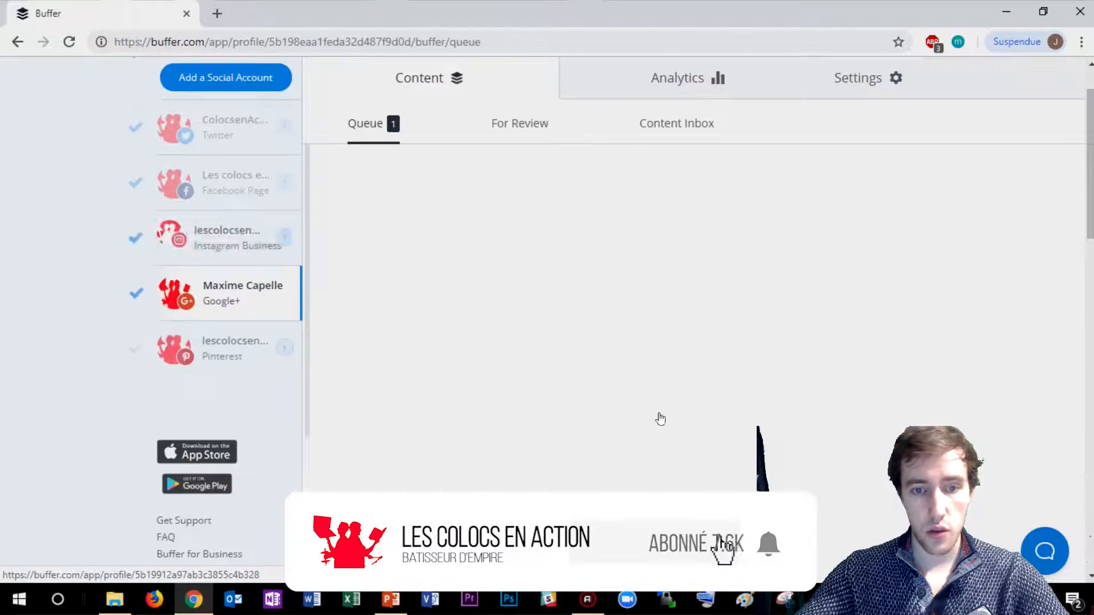
scroll(654, 418, down, 4)
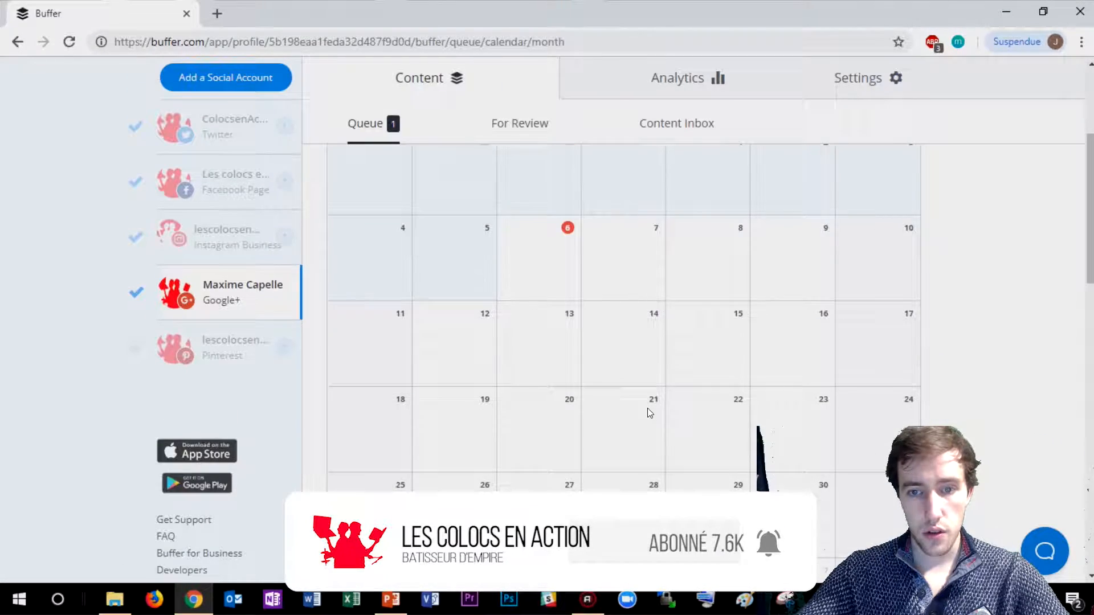
scroll(622, 416, down, 3)
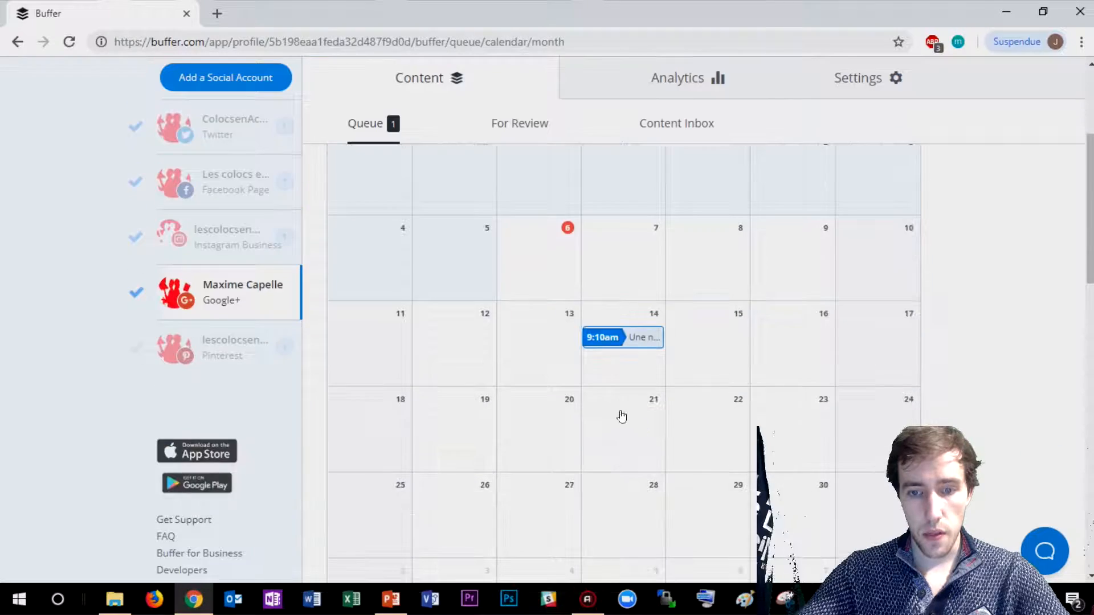
Check the scheduled post in the Pinterest account's calendar
click(216, 352)
scroll(616, 427, down, 3)
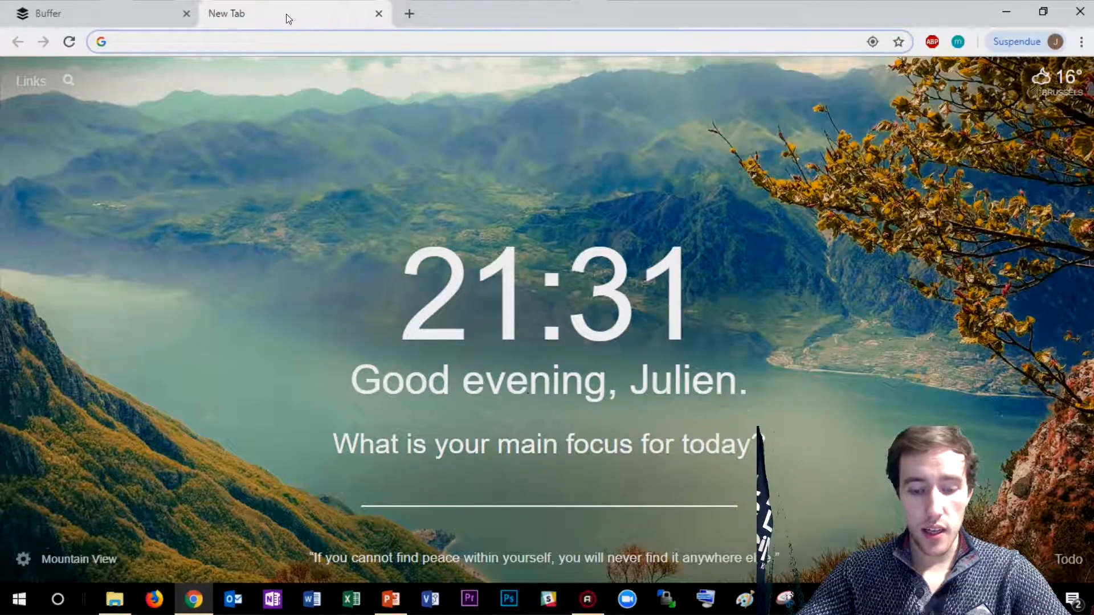
text(google k)
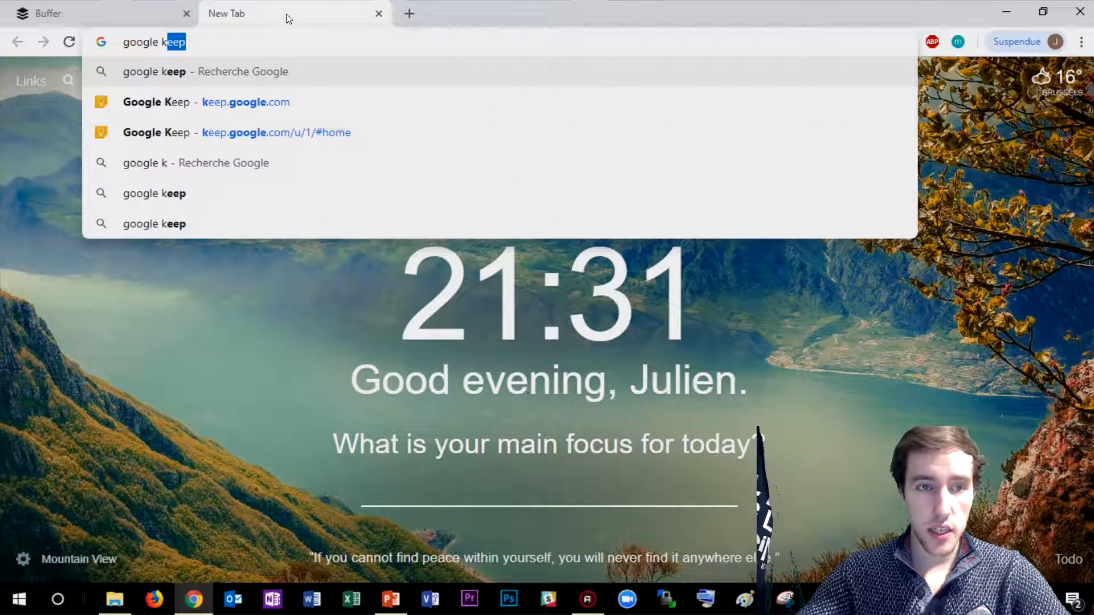
key(BackSpace)
key(BackSpace)
key(BackSpace)
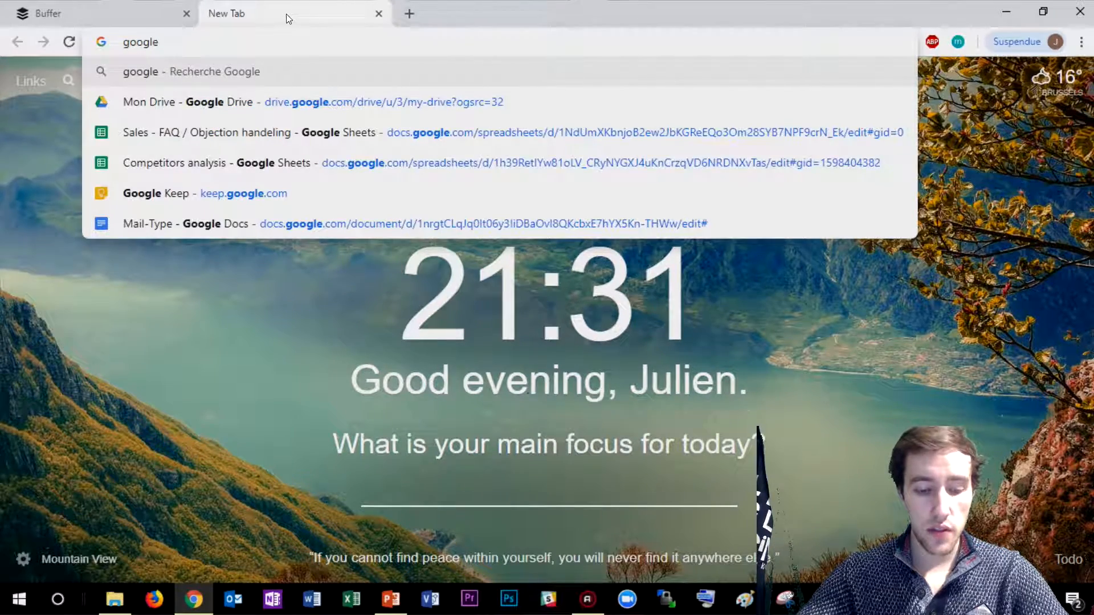
key(BackSpace)
key(BackSpace)
key(BackSpace)
key(BackSpace)
key(BackSpace)
key(BackSpace)
key(BackSpace)
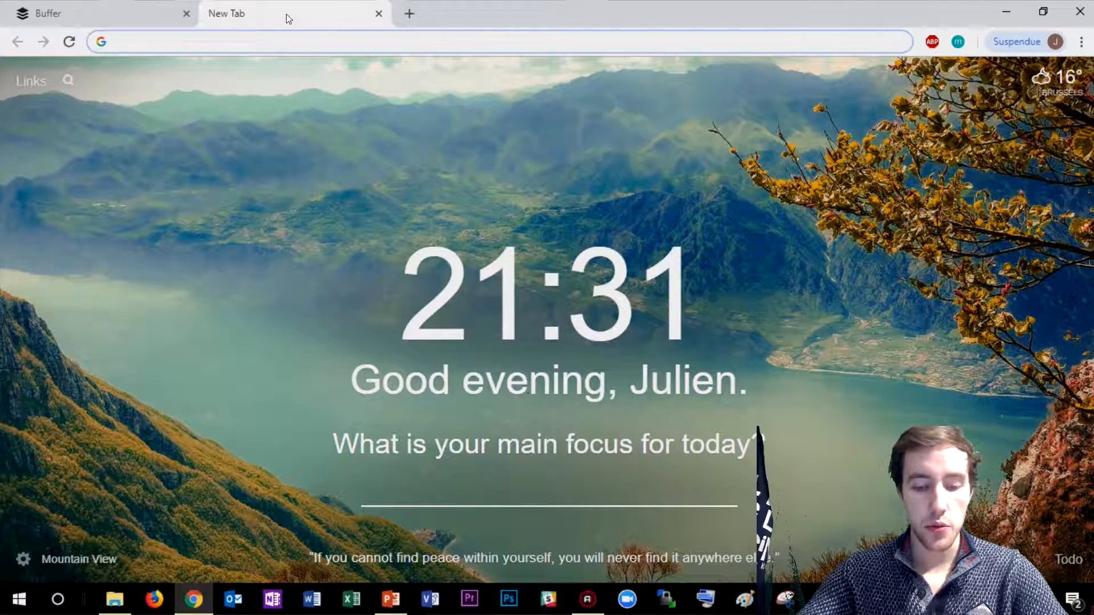
text(g)
key(BackSpace)
text(oo)
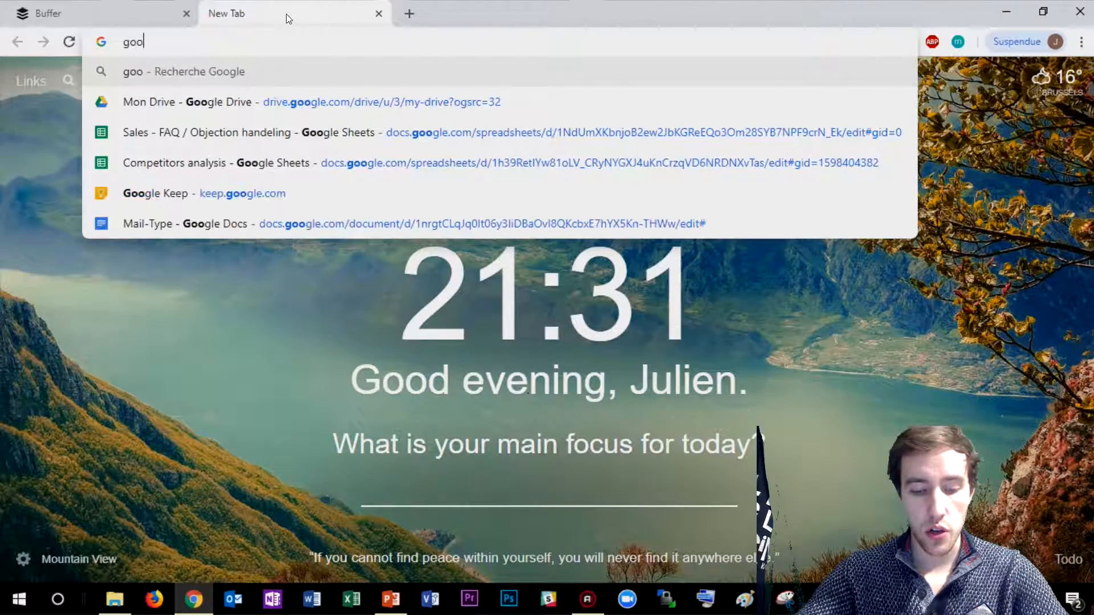
key(BackSpace)
key(BackSpace)
key(BackSpace)
Open the Chrome Web Store and search its extensions for "buffer"
text(web stro)
key(BackSpace)
key(BackSpace)
text(ore)
key(Return)
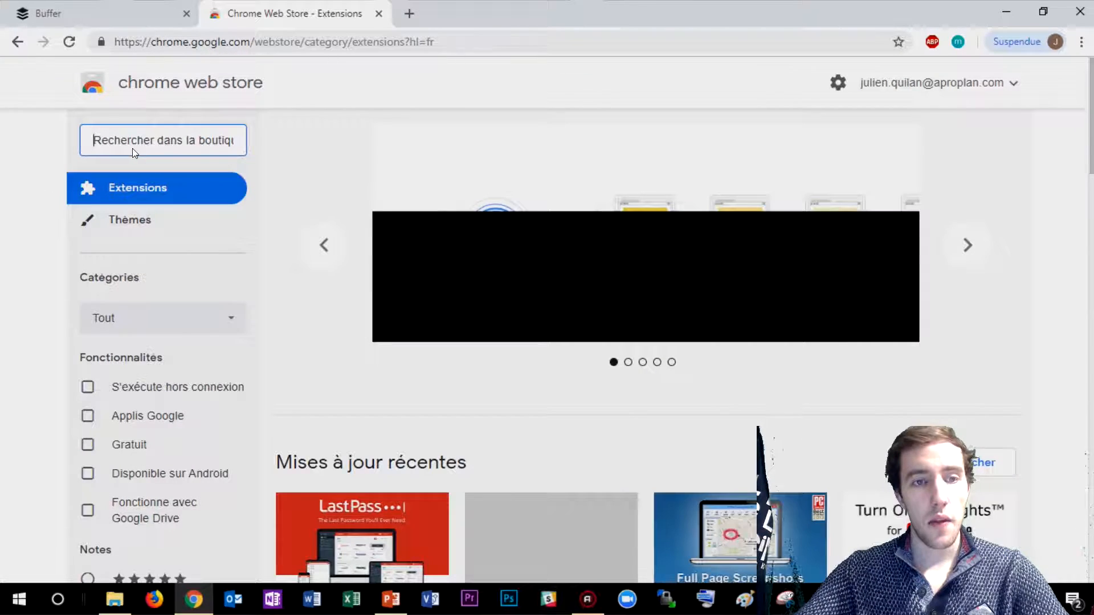
click(133, 148)
text(buffer)
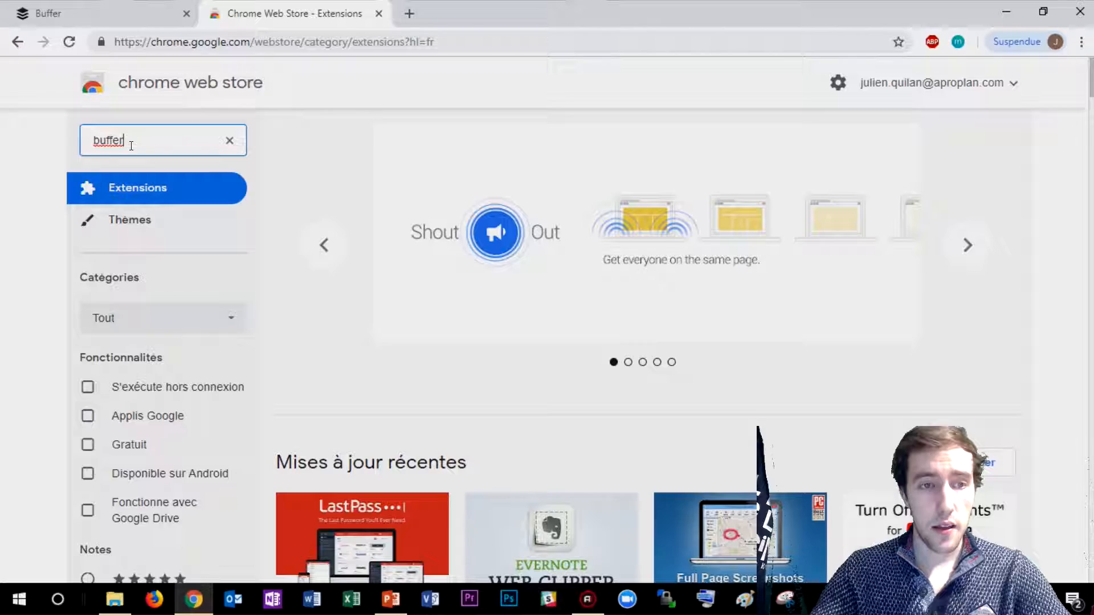
key(Return)
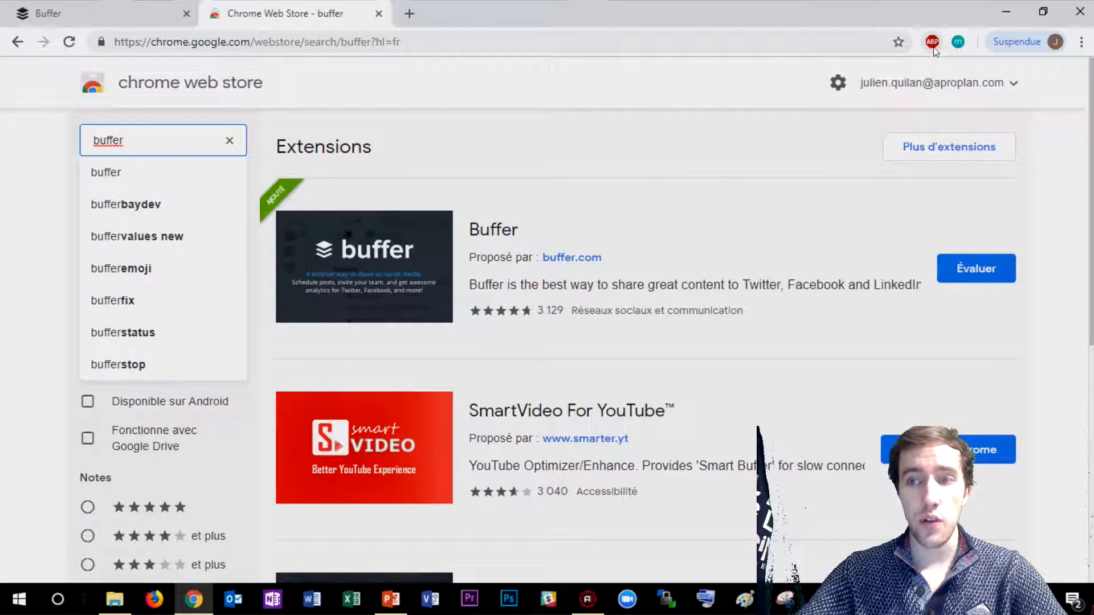
Enable the installed Buffer extension in Chrome's extensions page and return to the Chrome Web Store
click(1081, 41)
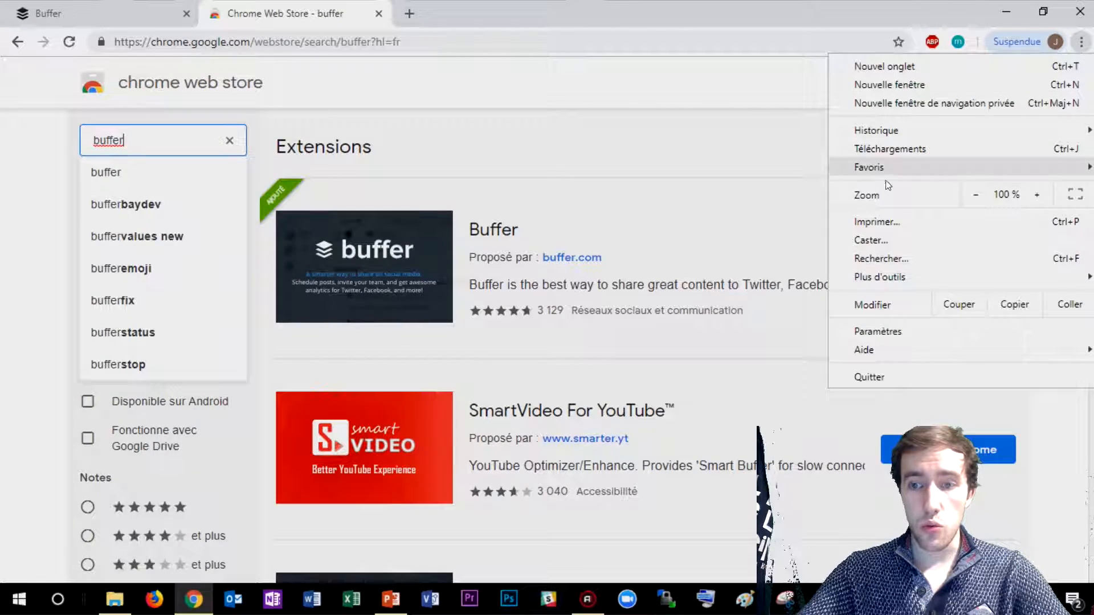
mouse_move(890, 279)
click(658, 340)
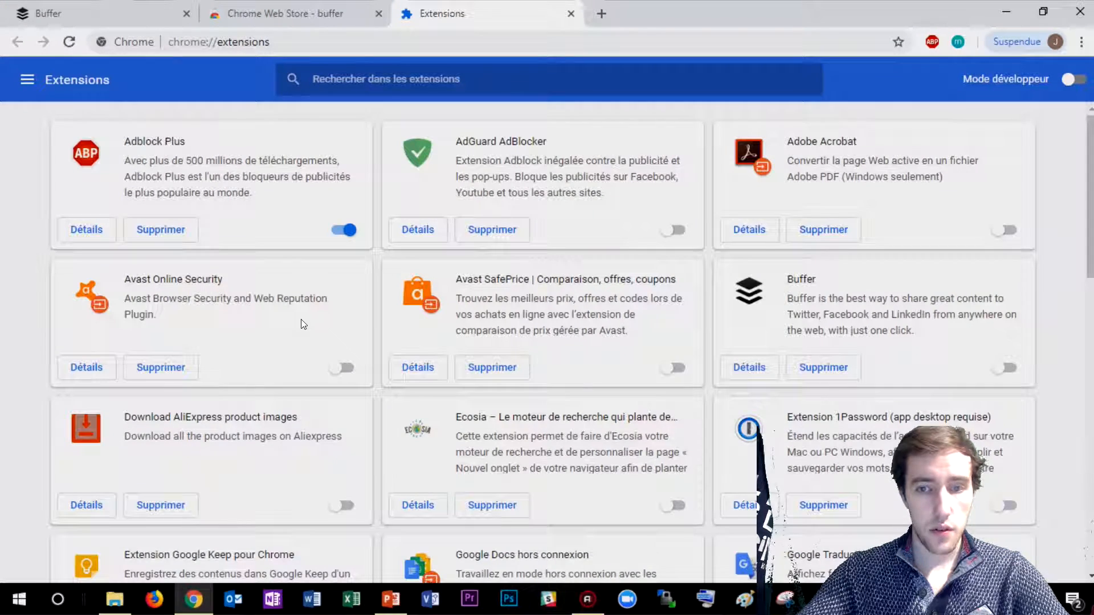
click(1006, 368)
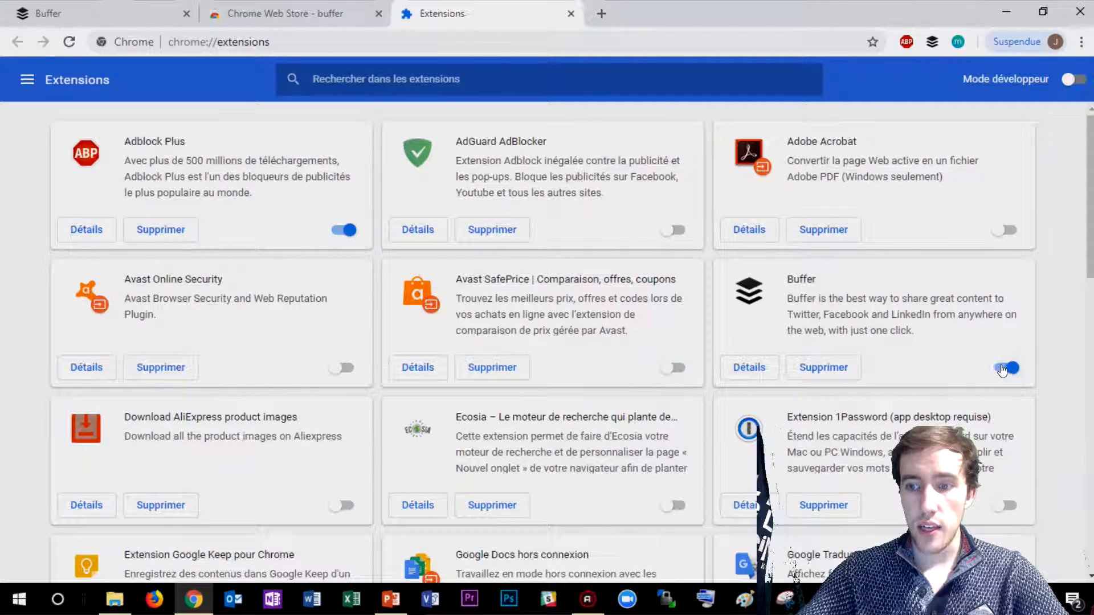
click(570, 14)
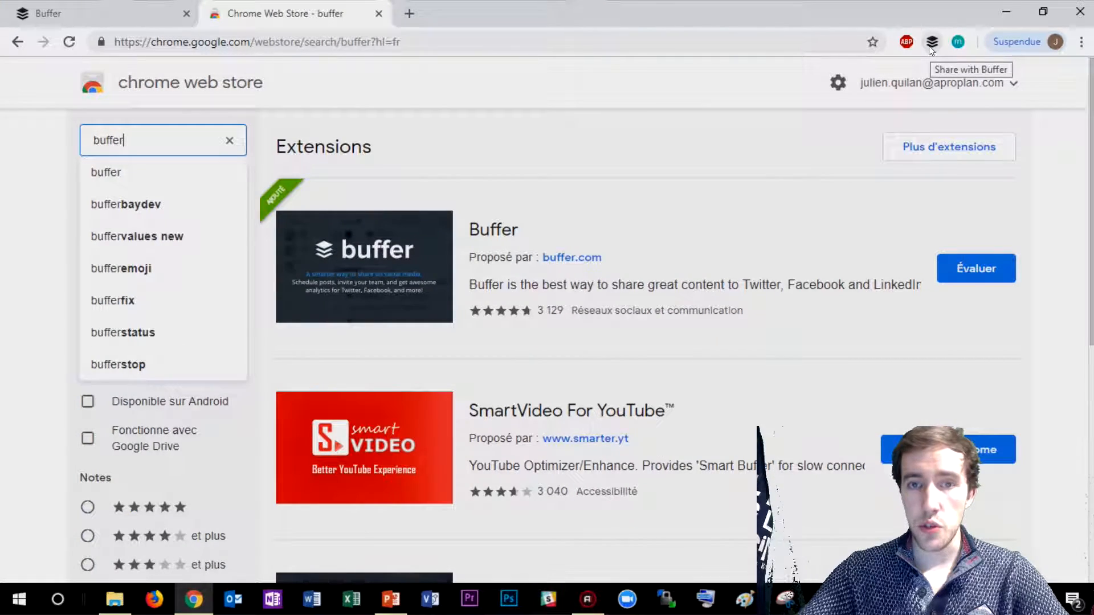
Find and open the consoGlobe website in a new tab and start sharing its home page with the Buffer extension
click(408, 14)
text(c)
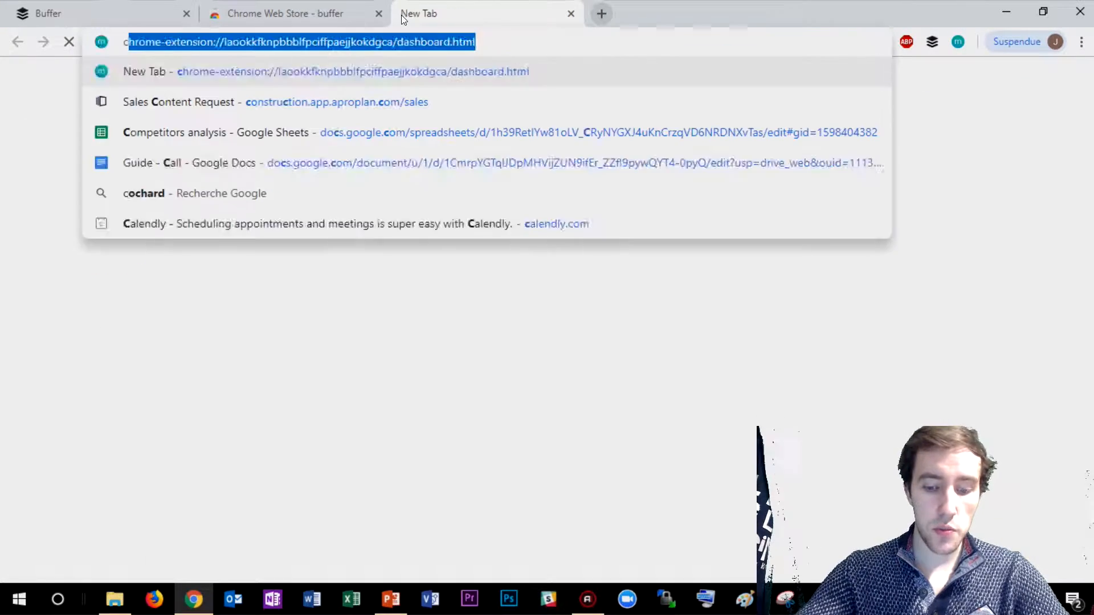
text(onsoglobe)
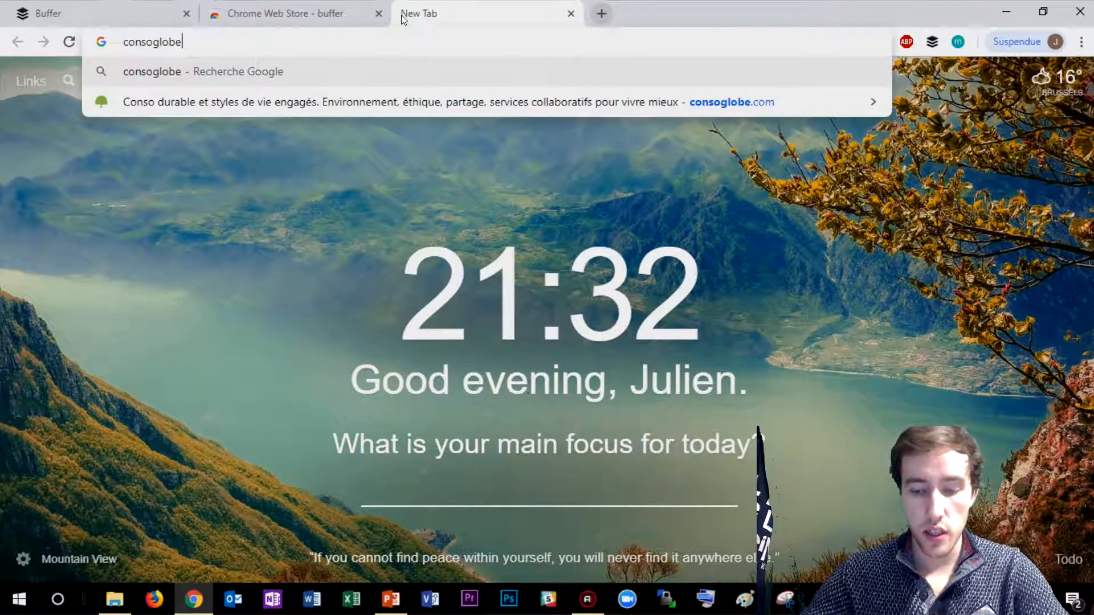
key(Return)
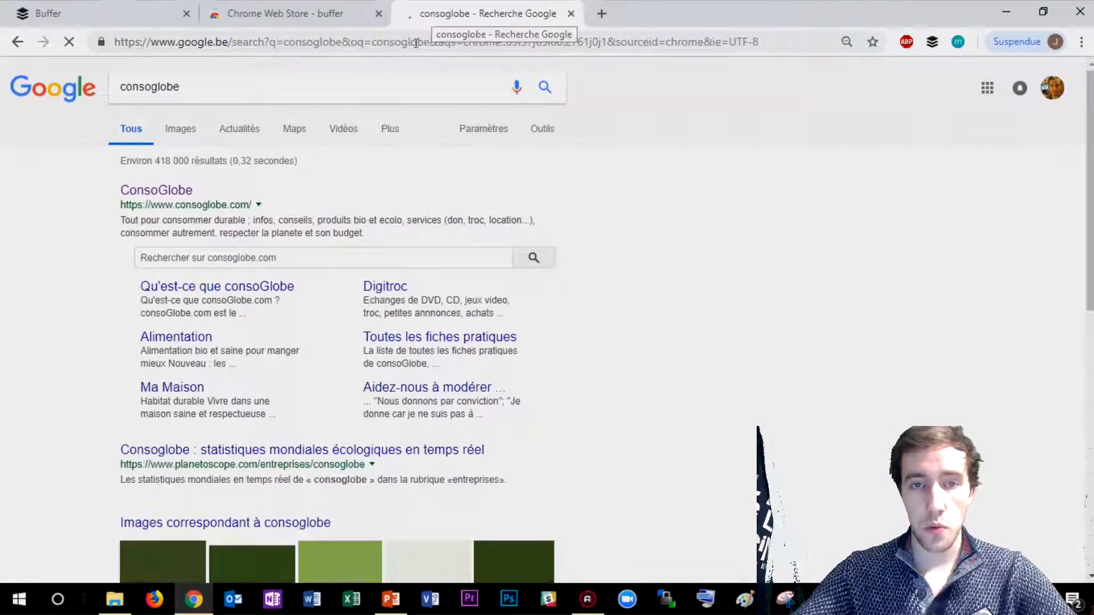
click(158, 192)
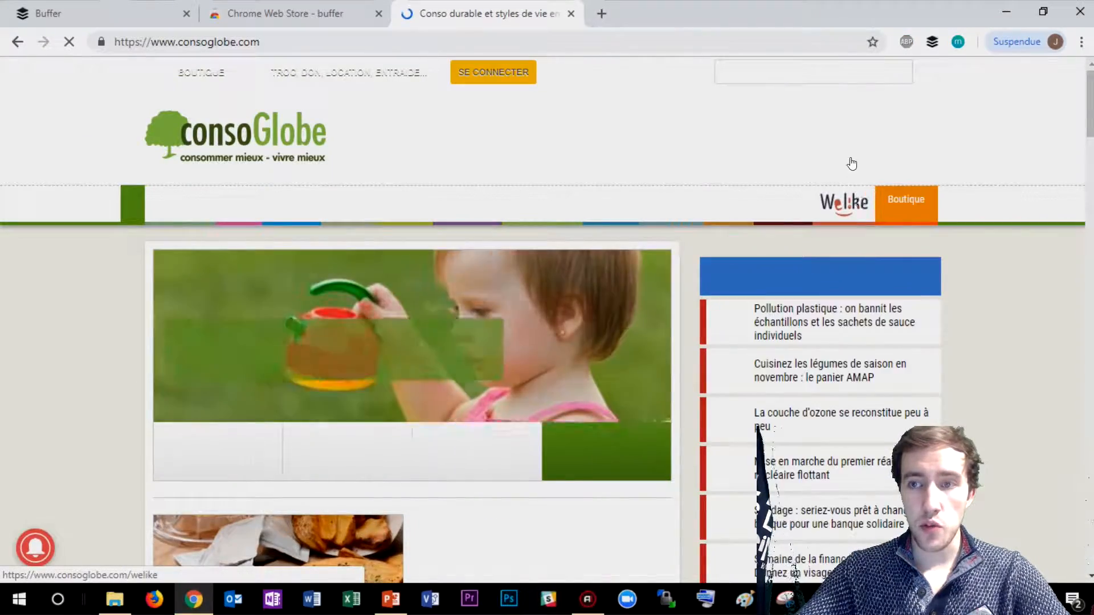
click(931, 43)
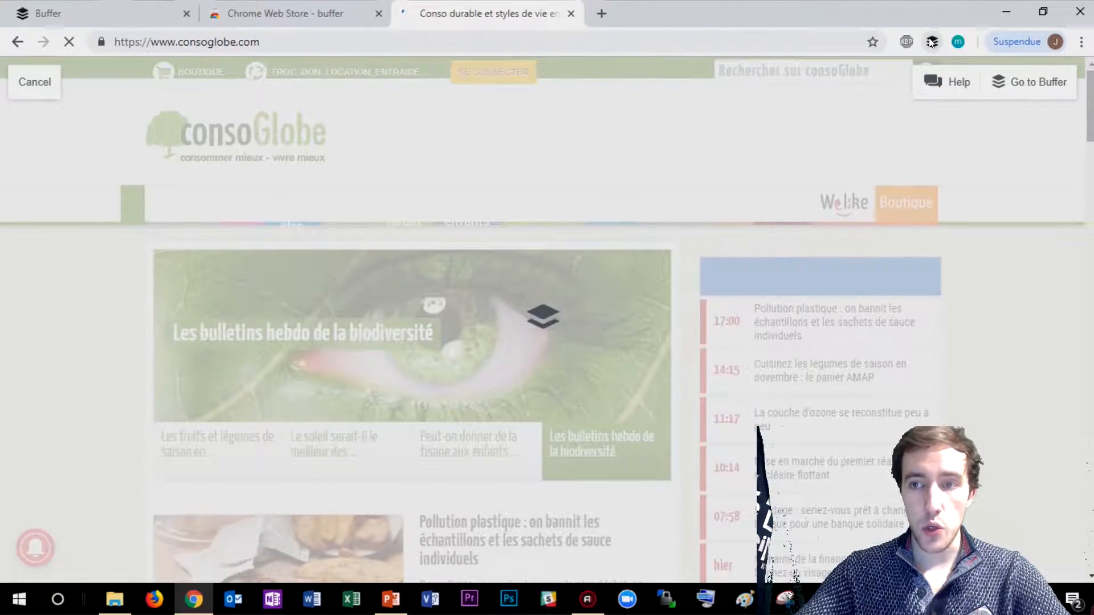
click(1031, 82)
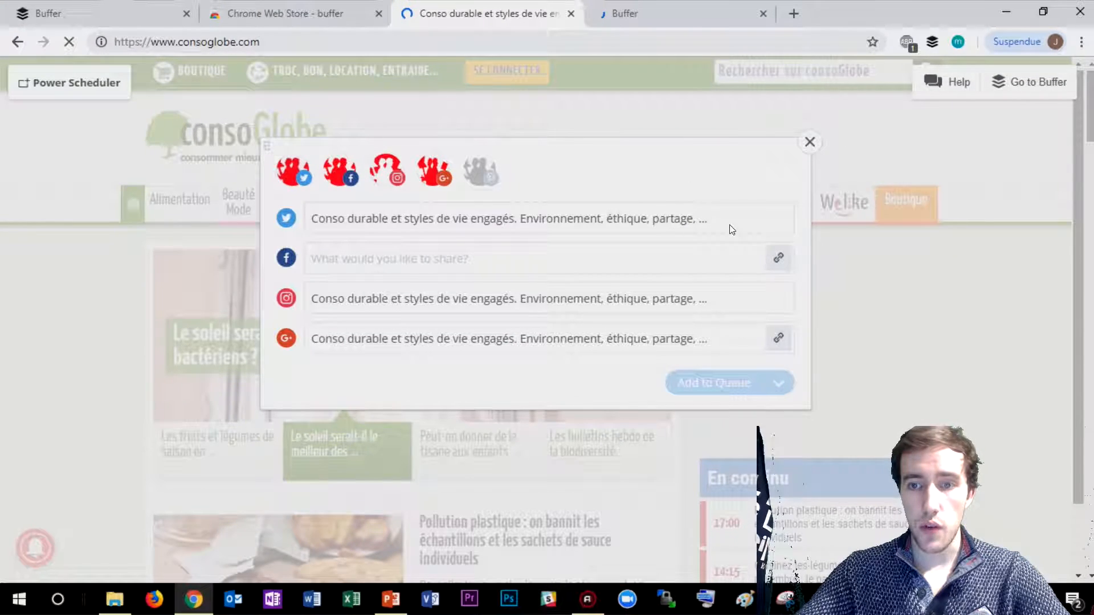
Write "Conso durable pour les enfants !" as the Facebook message of the shared consoGlobe link
click(383, 259)
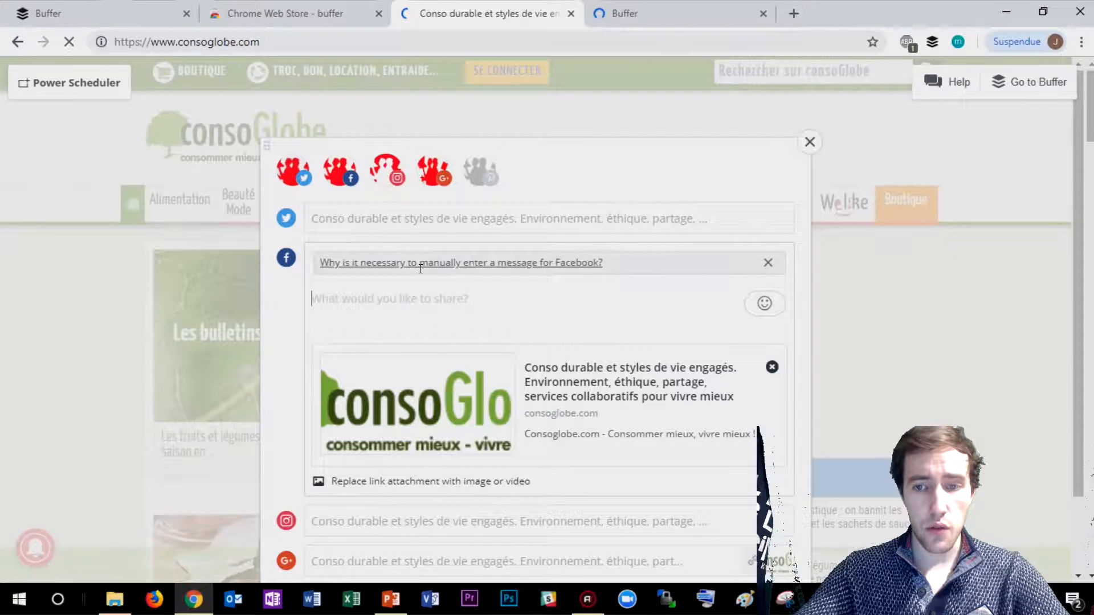
scroll(551, 229, down, 2)
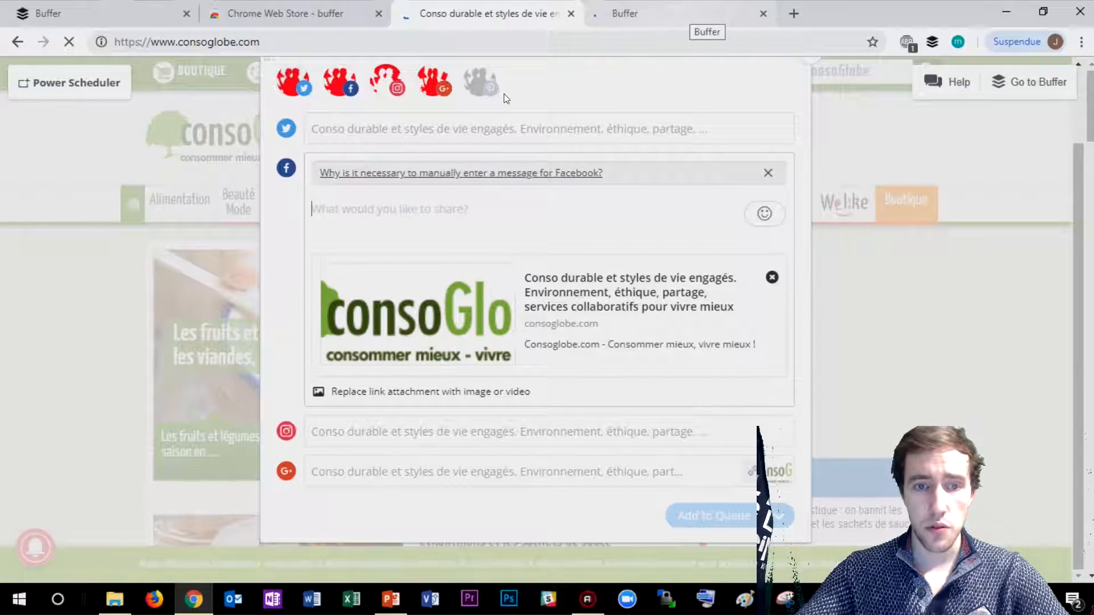
click(768, 172)
text(CONSO )
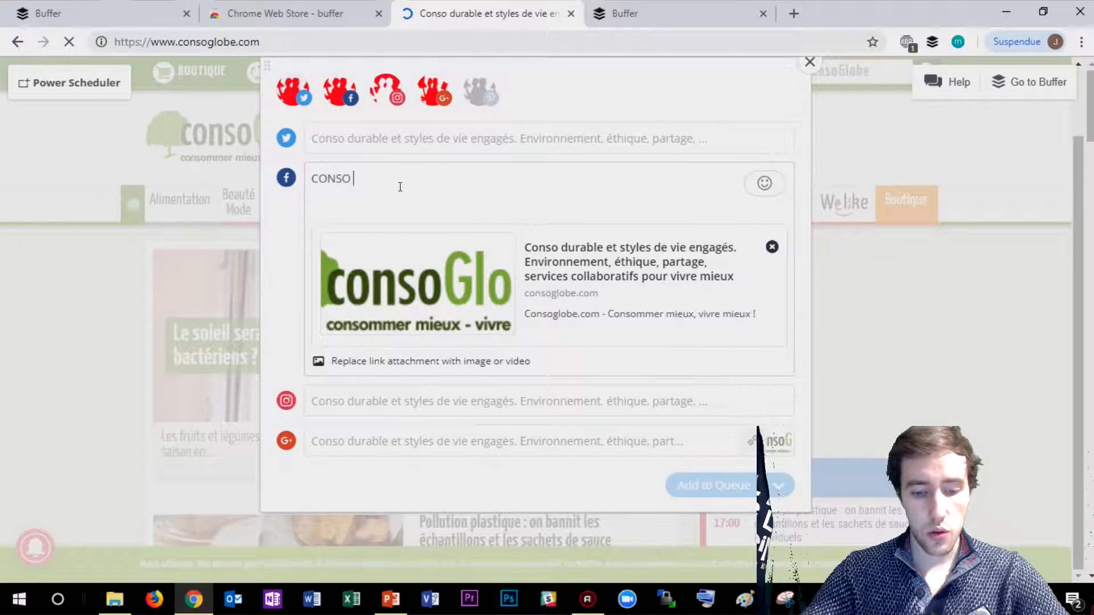
text(DURBL)
key(BackSpace)
key(BackSpace)
key(BackSpace)
key(BackSpace)
key(BackSpace)
key(BackSpace)
key(BackSpace)
key(BackSpace)
key(BackSpace)
key(BackSpace)
key(BackSpace)
text(Conso du)
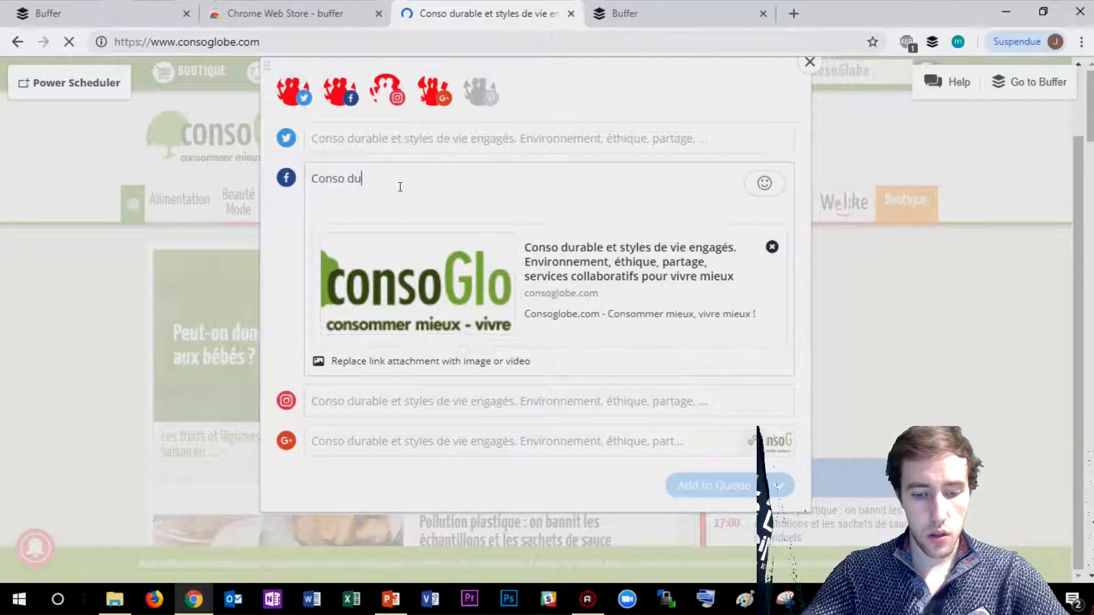
text(rable pour les enfants !)
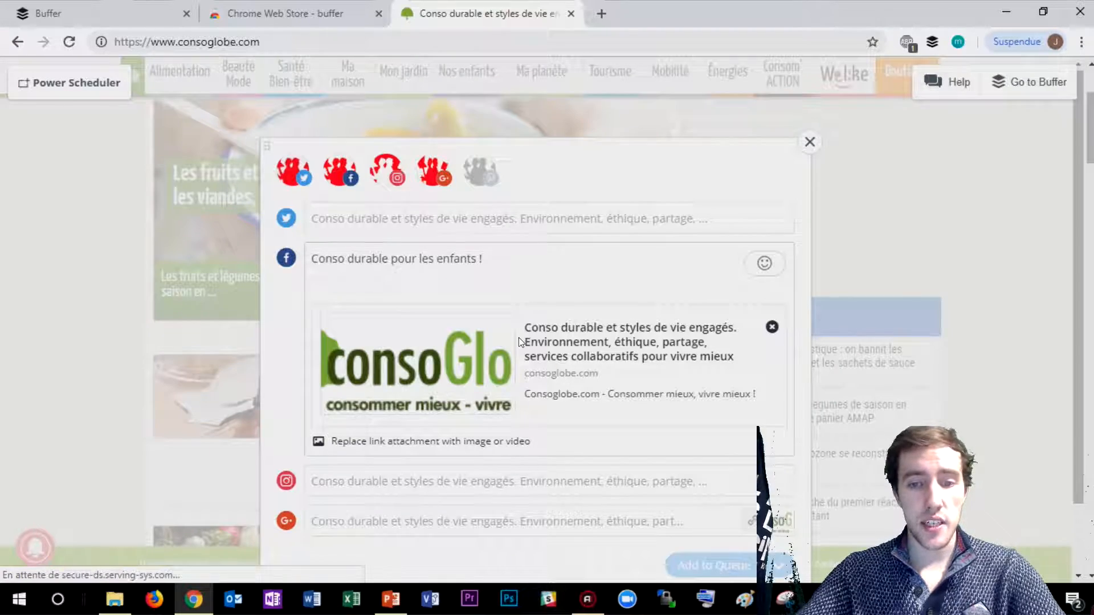
Add the suggested soup photo to the Instagram version and view the sharing options, closing the composer without queueing the post
click(422, 477)
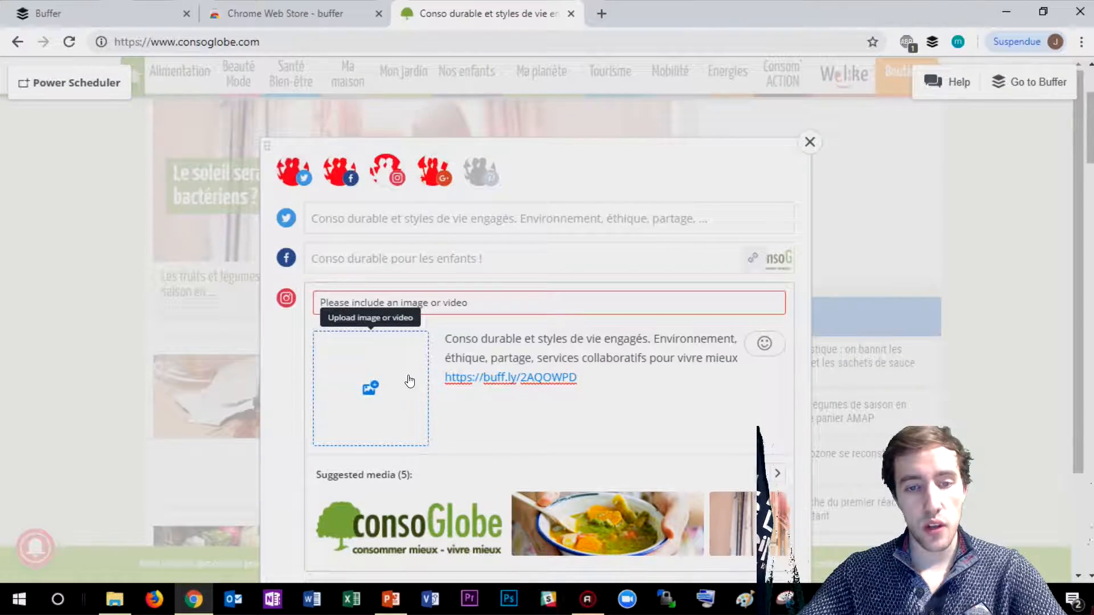
click(585, 503)
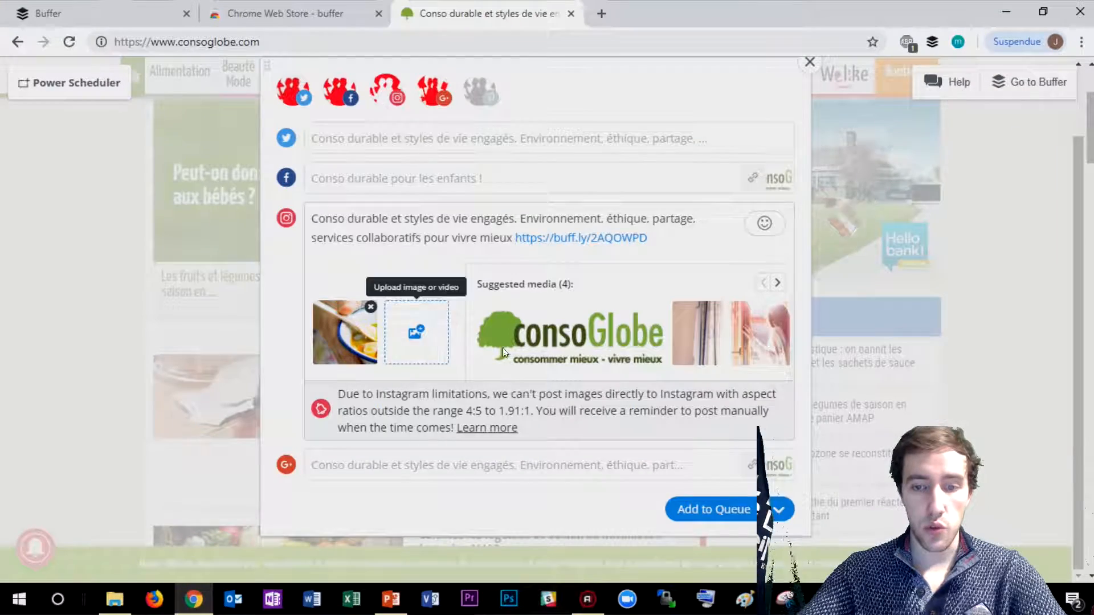
click(790, 509)
scroll(736, 535, down, 1)
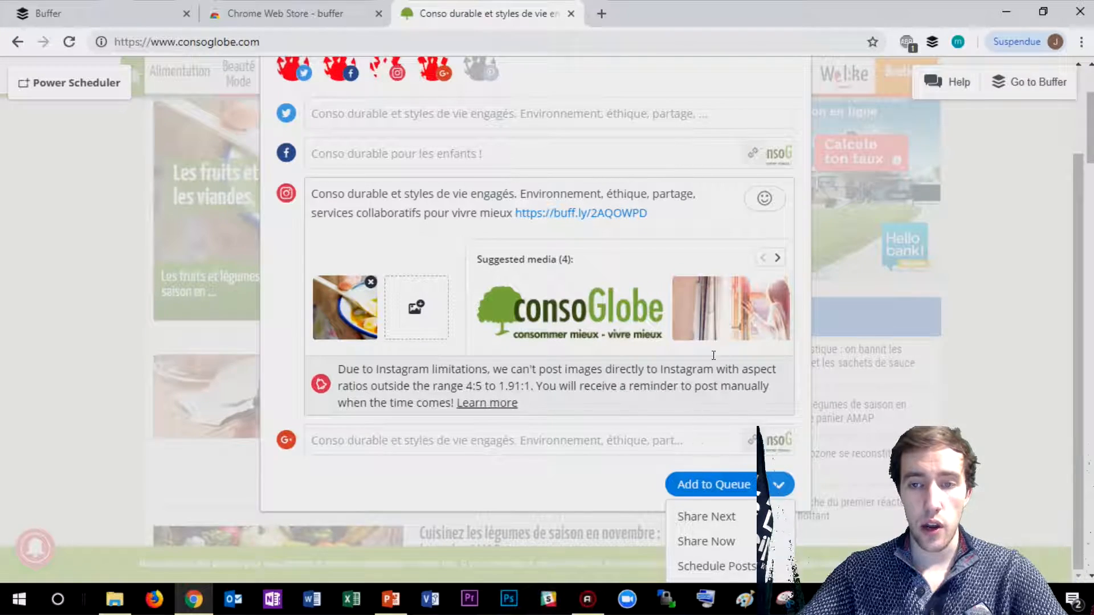
click(794, 109)
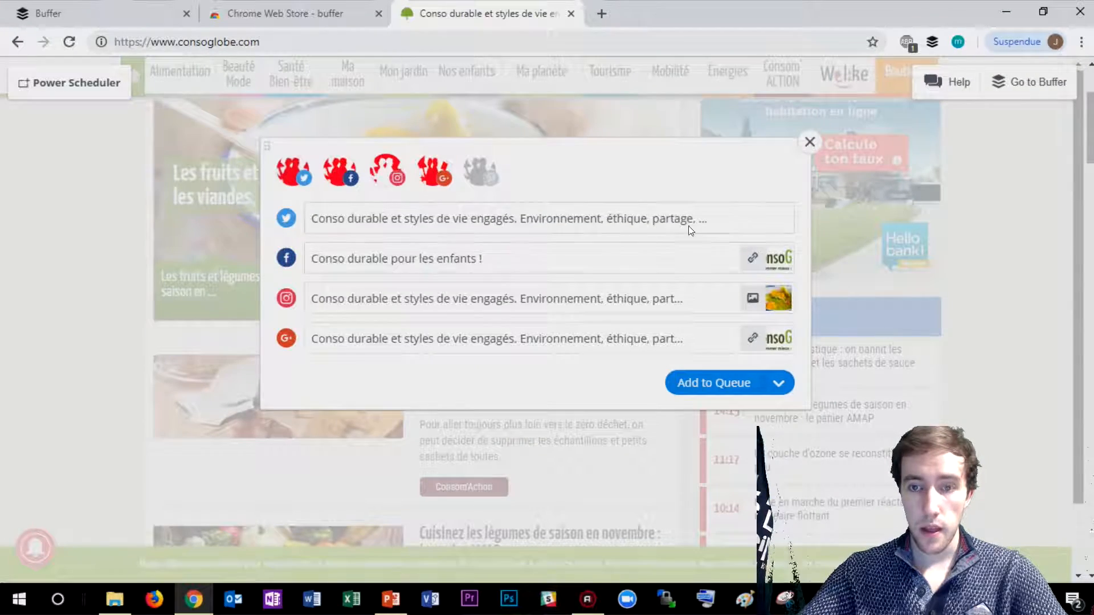
click(803, 149)
Examine the recent pins in the Pinterest account's posts analytics, including their comments, likes and repins
scroll(600, 258, up, 3)
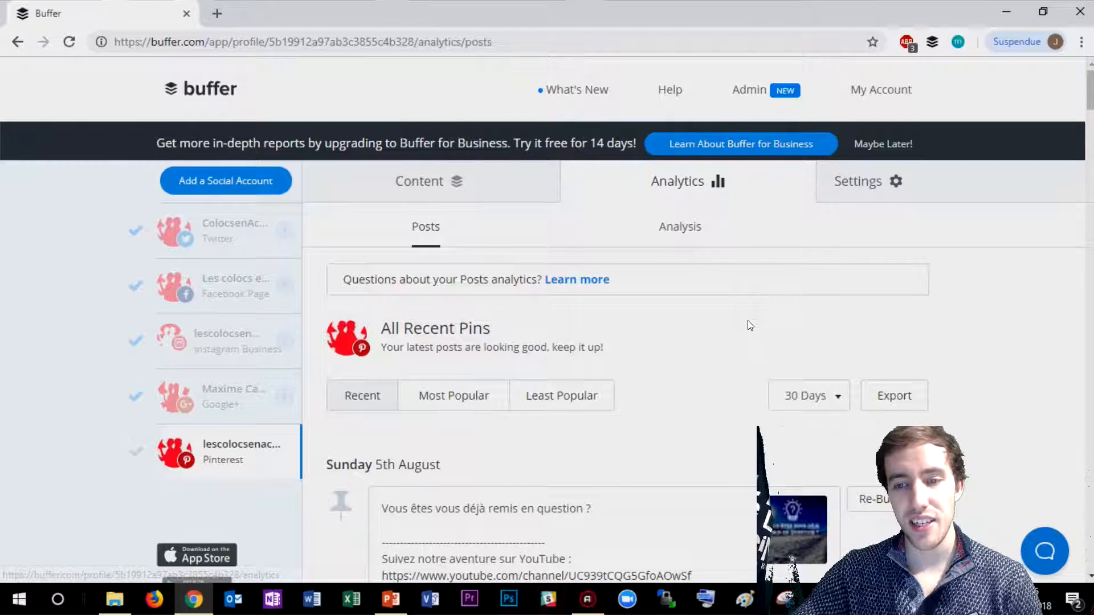
scroll(743, 361, down, 4)
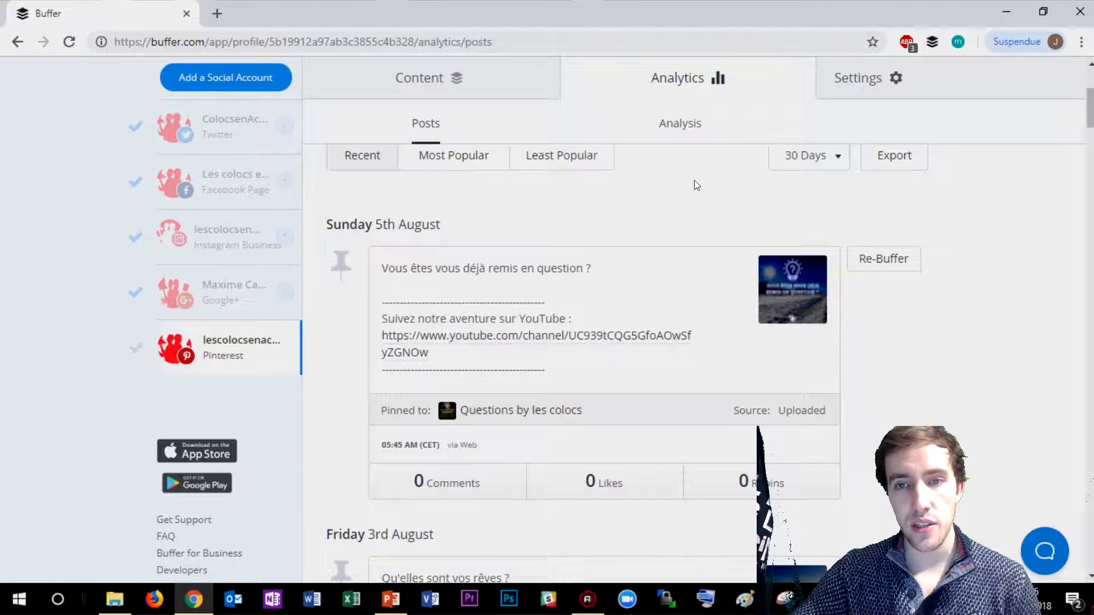
scroll(625, 179, up, 3)
scroll(648, 85, up, 2)
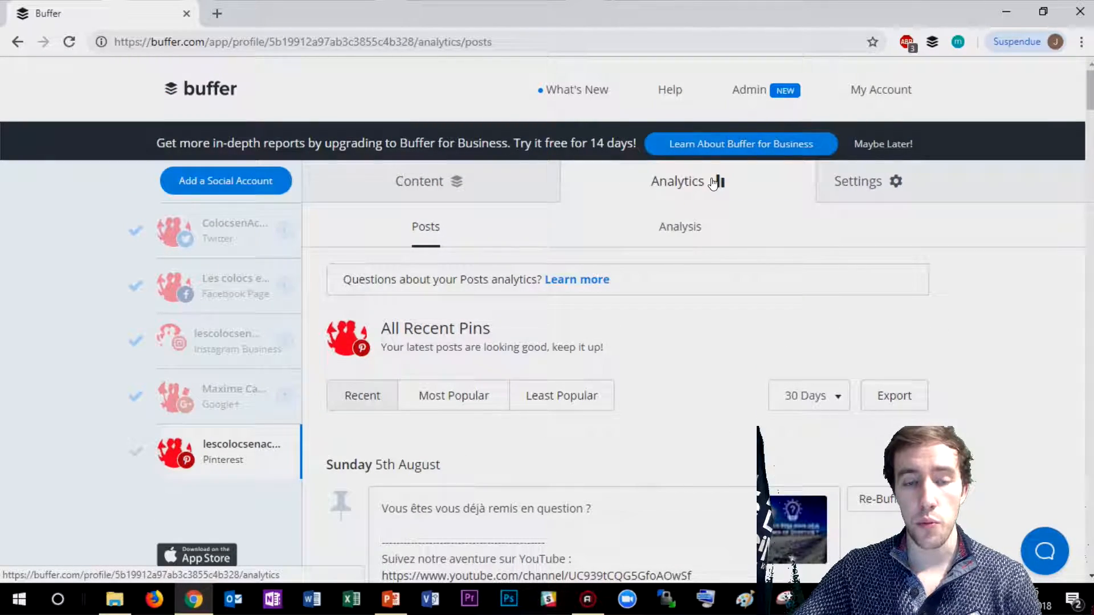
scroll(649, 386, down, 6)
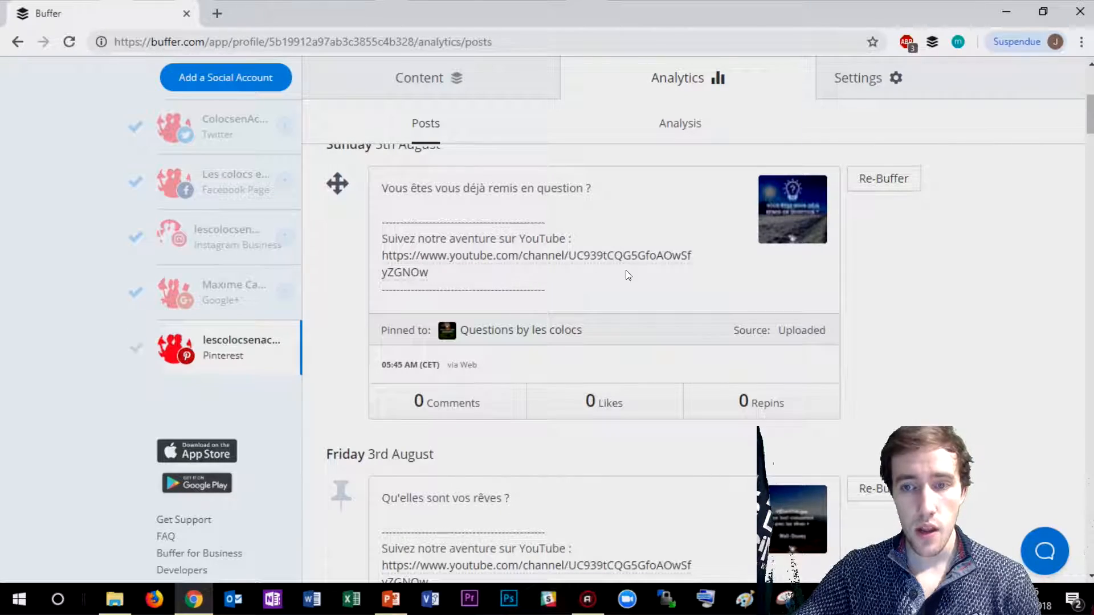
scroll(488, 276, down, 10)
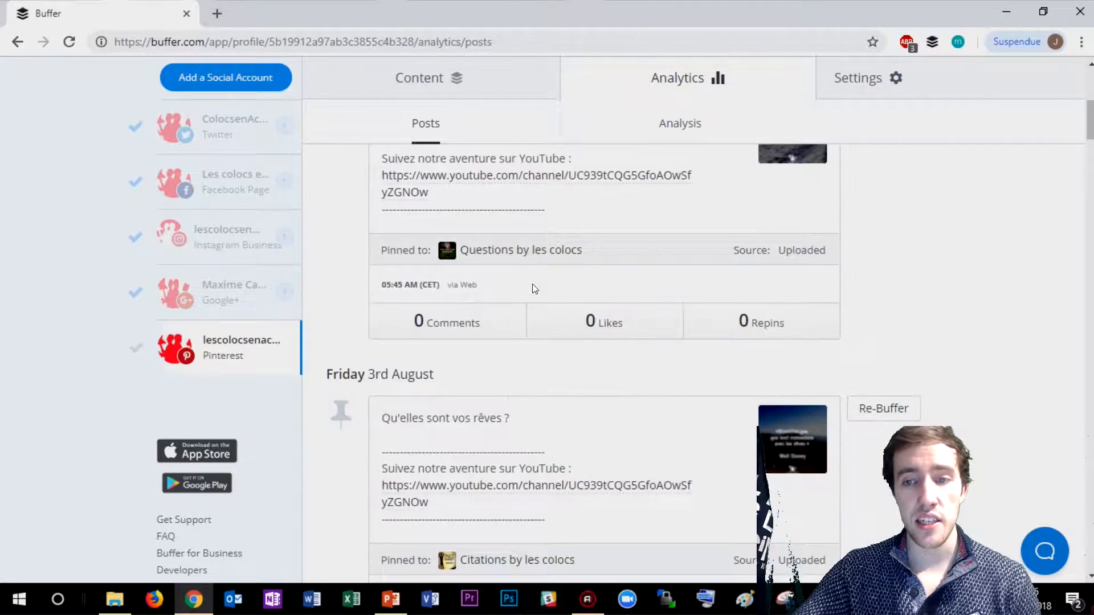
scroll(557, 302, down, 3)
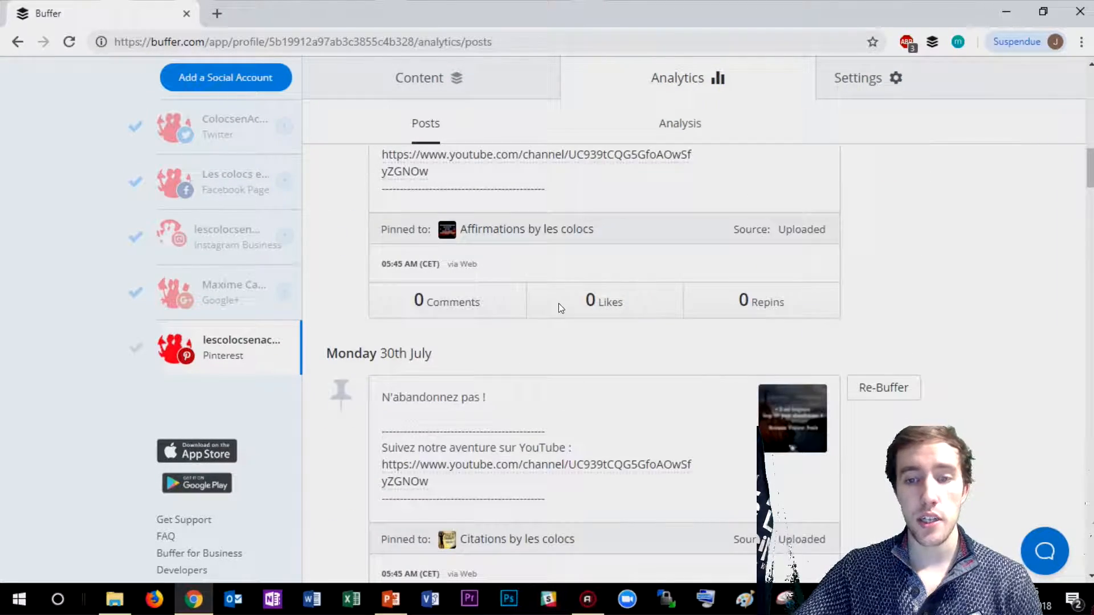
scroll(555, 294, down, 3)
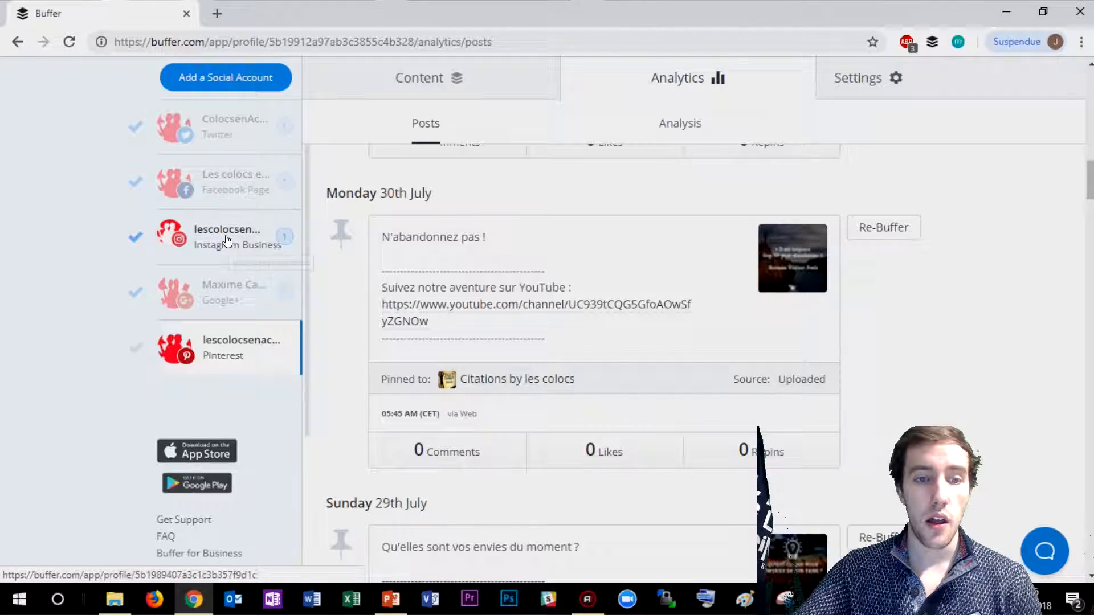
Examine the Facebook Page's posts analytics from October back to August, including each post's comments, likes, clicks and shares
click(174, 185)
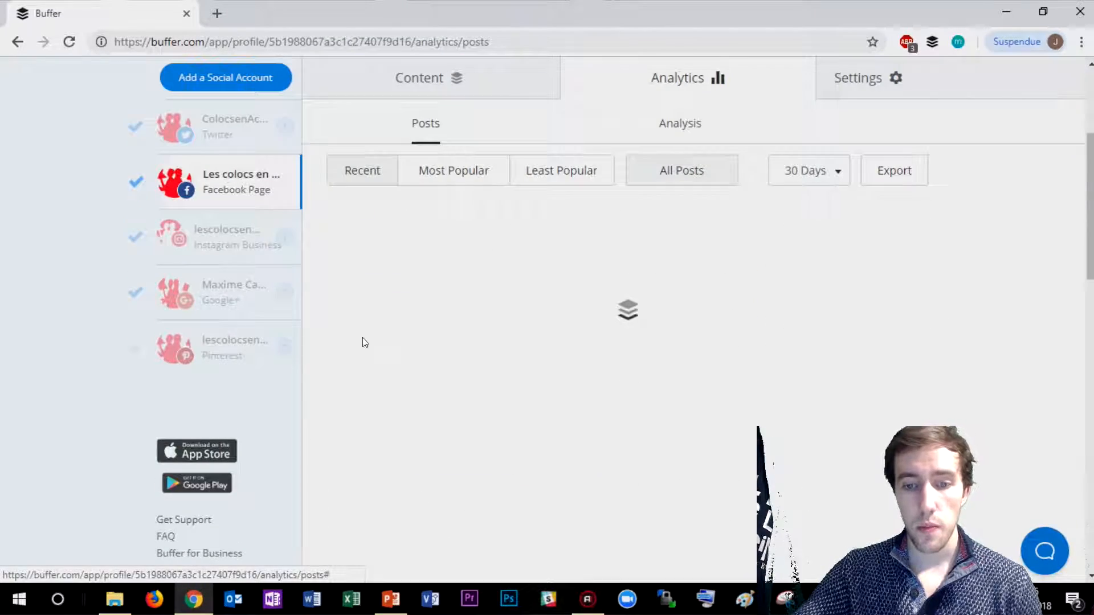
scroll(376, 313, down, 3)
scroll(477, 279, down, 9)
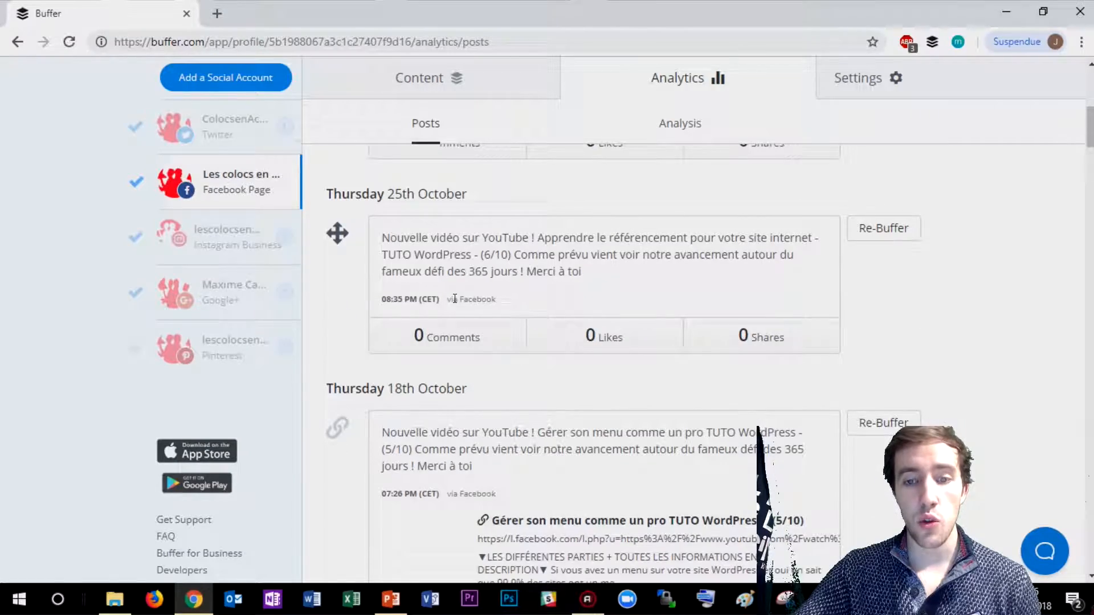
scroll(489, 304, down, 15)
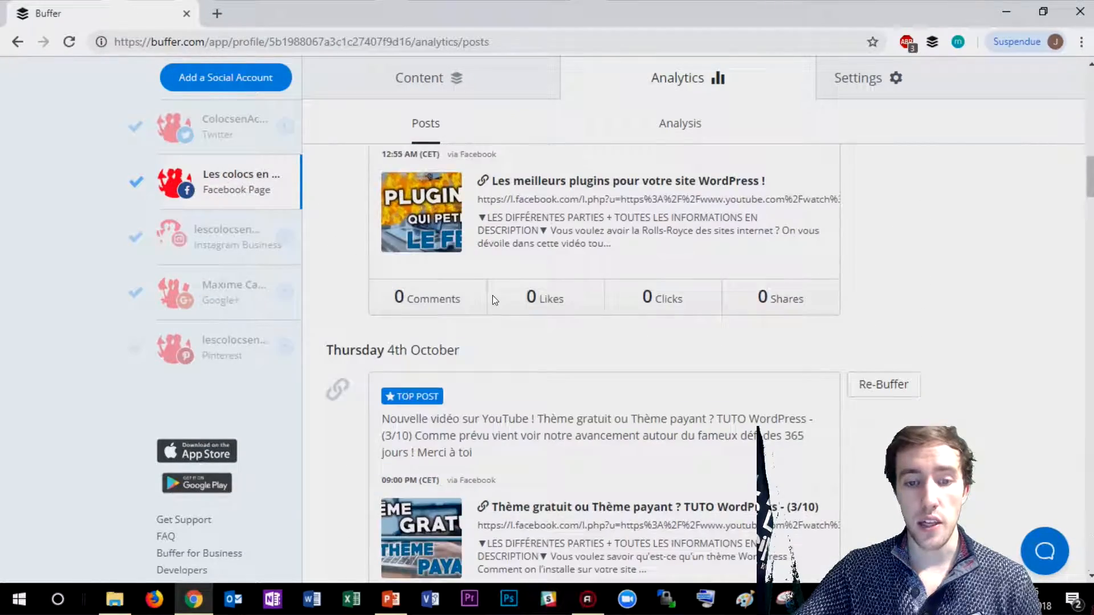
scroll(500, 296, down, 4)
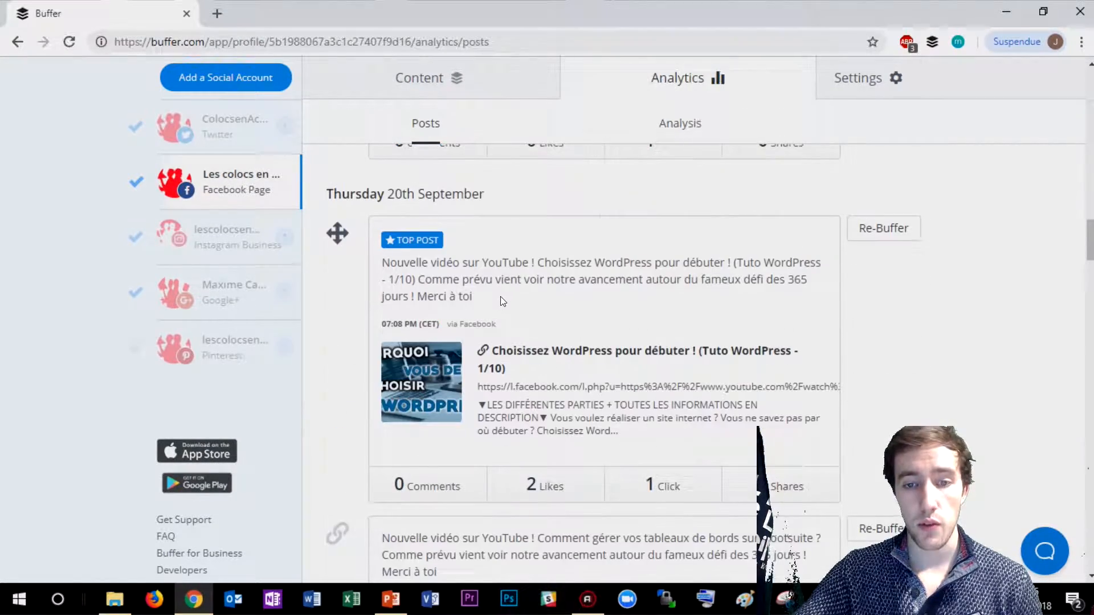
scroll(500, 297, down, 17)
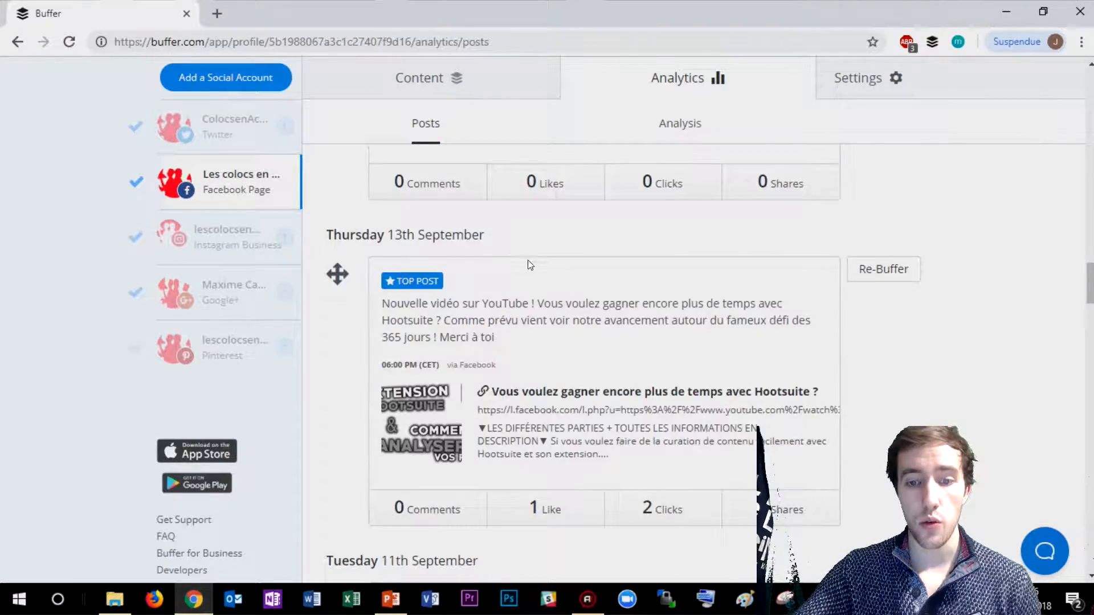
scroll(623, 257, down, 7)
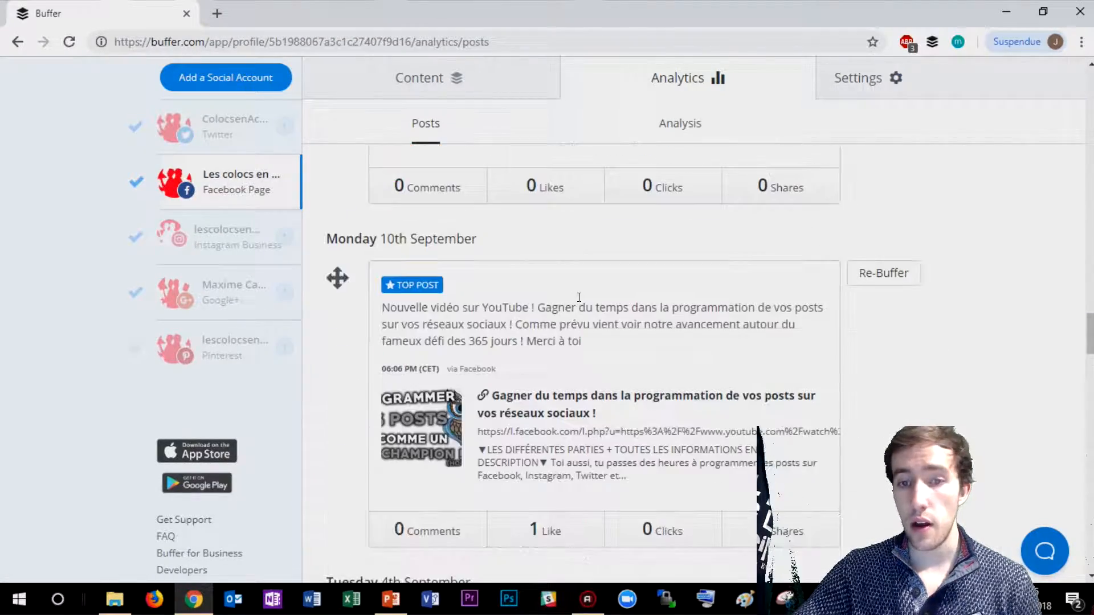
scroll(587, 294, down, 3)
scroll(591, 299, down, 6)
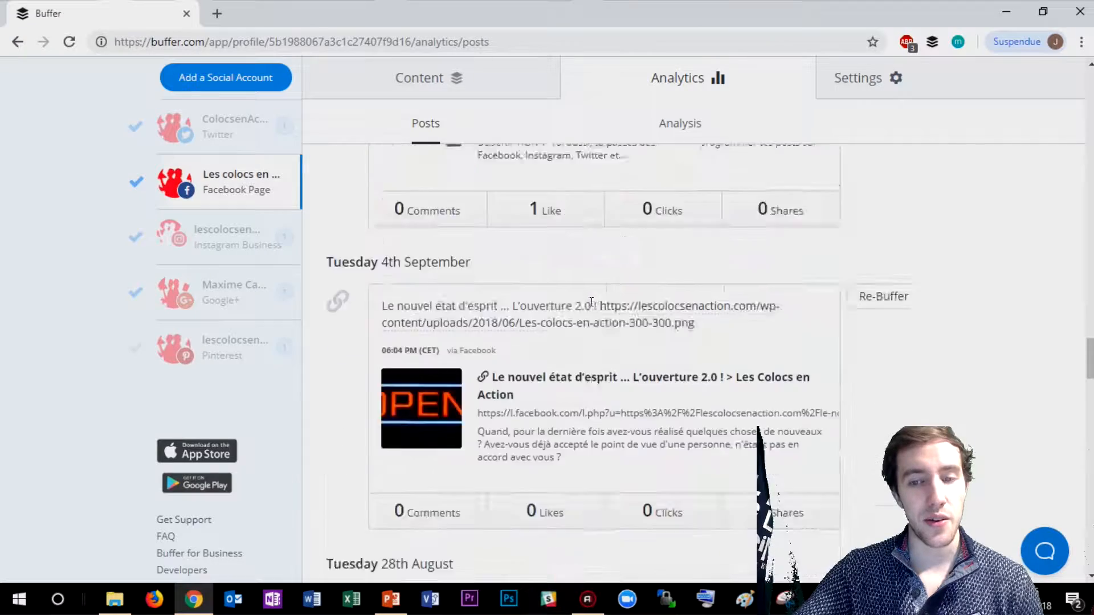
scroll(588, 288, down, 4)
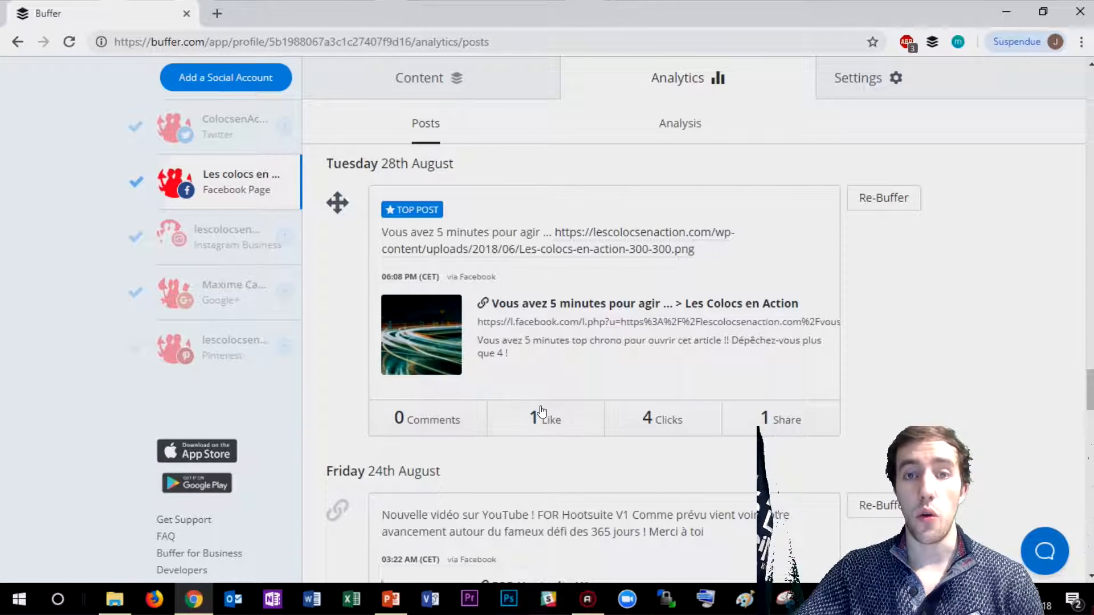
scroll(533, 420, down, 5)
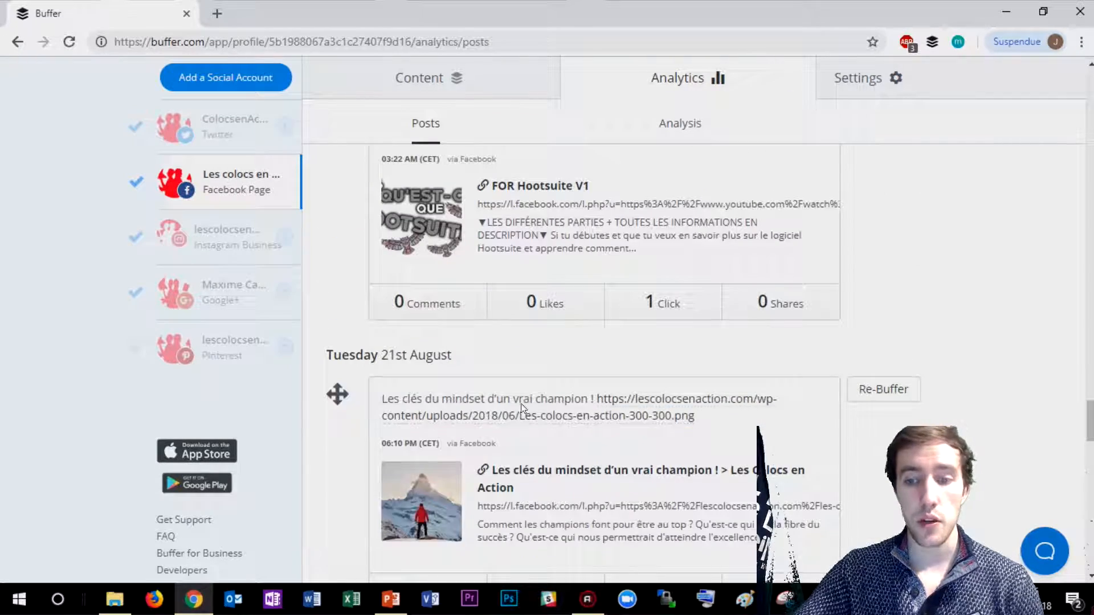
Examine the Instagram Business account's posts analytics from August back to late July, including comments, likes and top posts
click(239, 239)
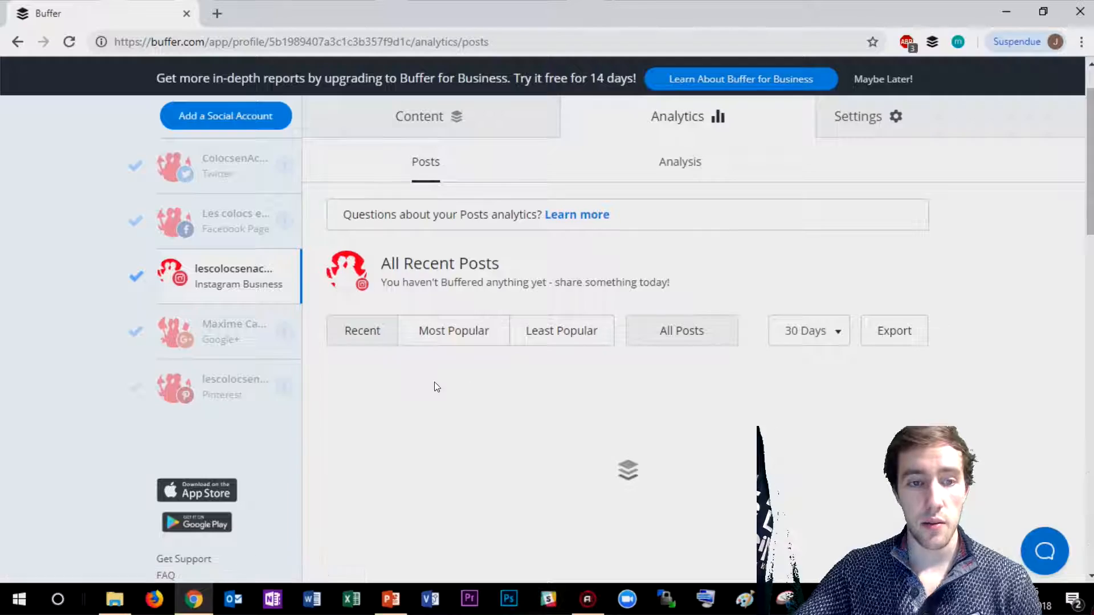
scroll(558, 389, down, 3)
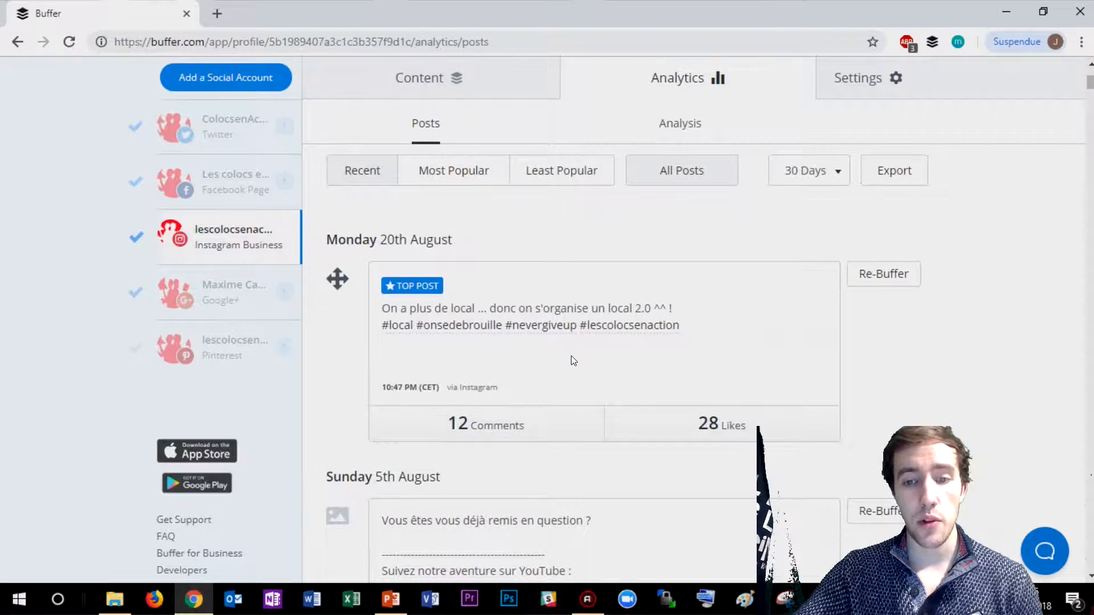
scroll(581, 341, down, 9)
scroll(581, 333, up, 10)
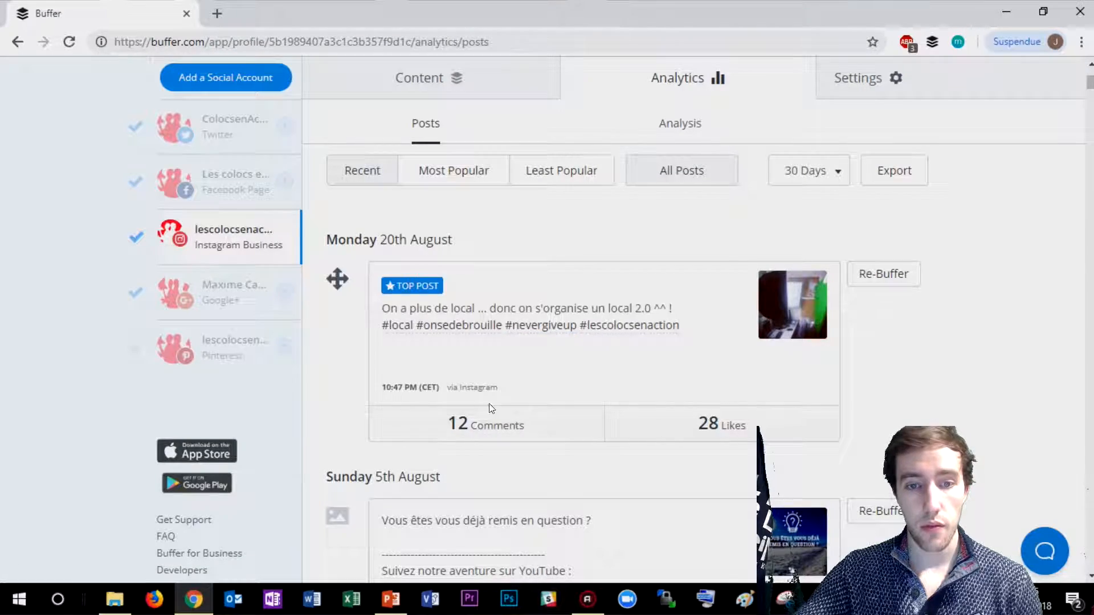
scroll(708, 386, down, 7)
scroll(705, 376, down, 18)
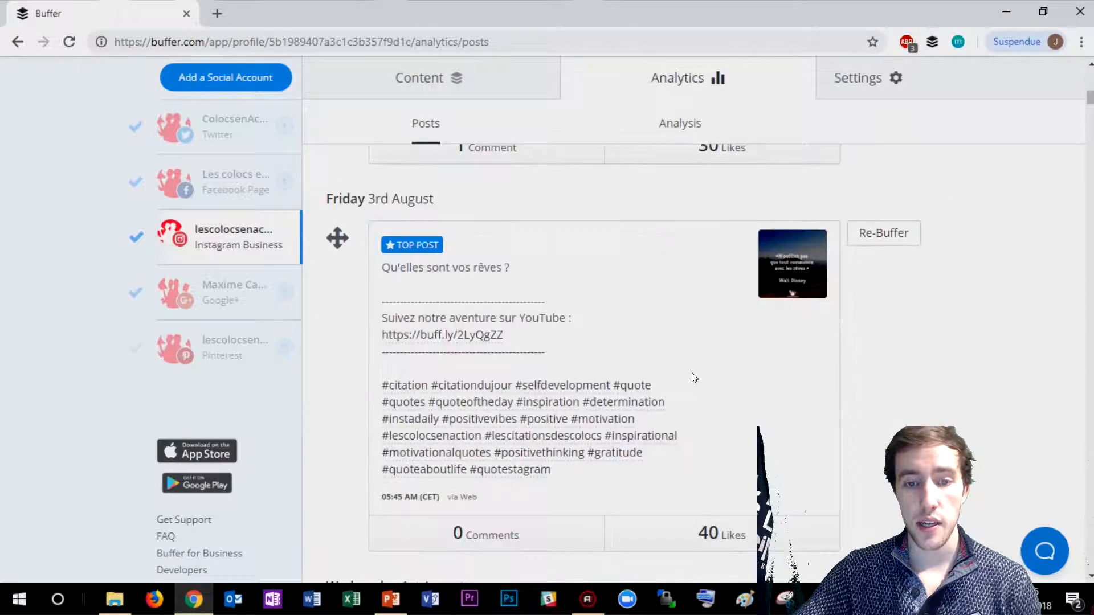
scroll(644, 376, down, 10)
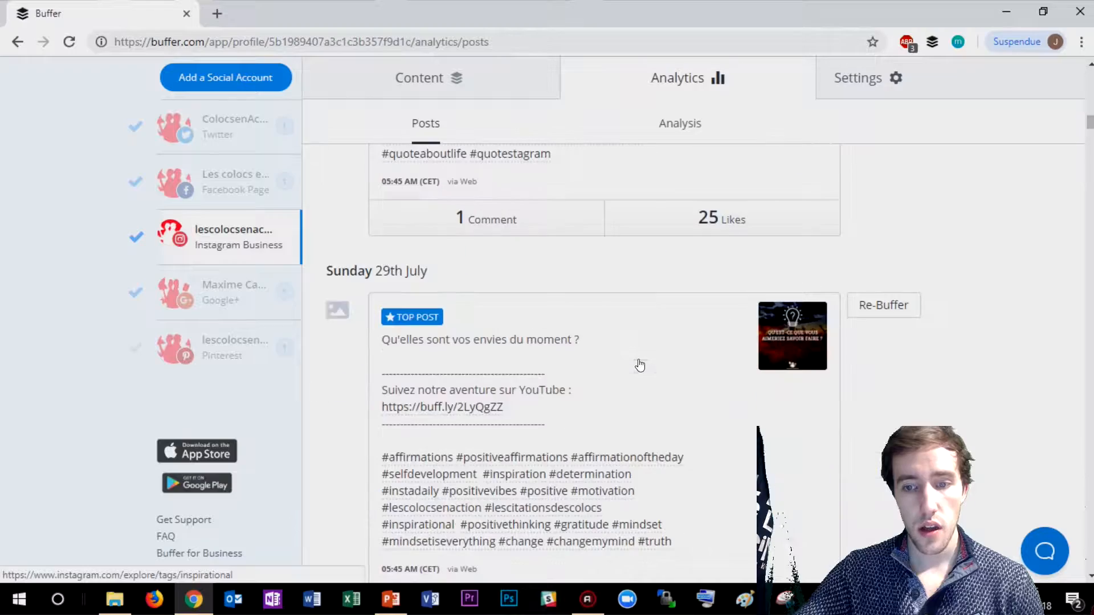
Open the Twitter account's posts analytics, view the post type filter options and look through the recent tweets
click(235, 127)
click(729, 328)
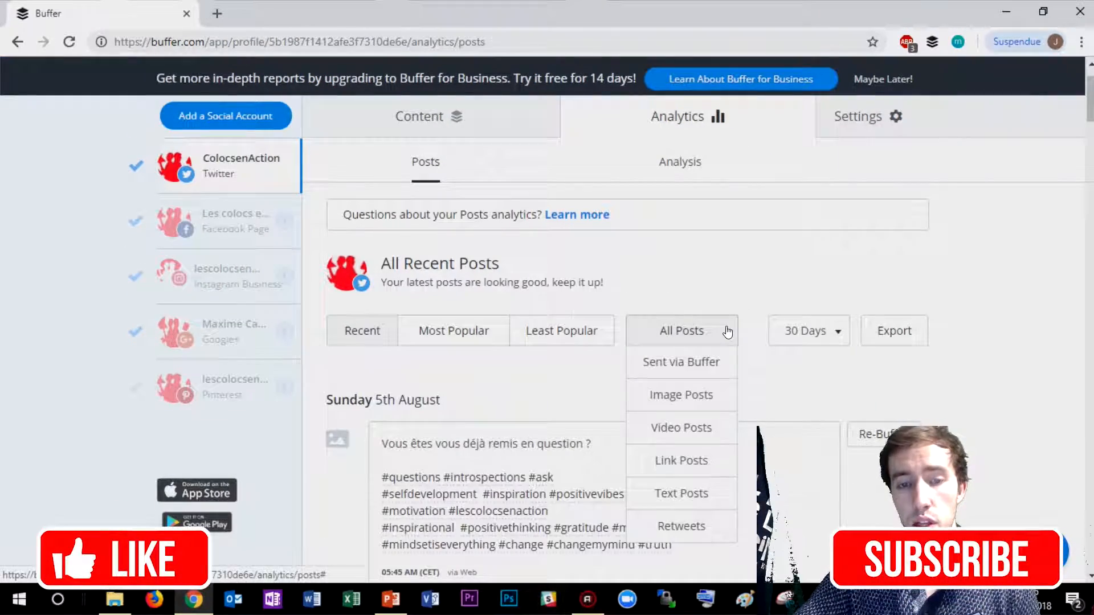
scroll(725, 327, down, 10)
scroll(843, 293, down, 3)
scroll(811, 286, up, 6)
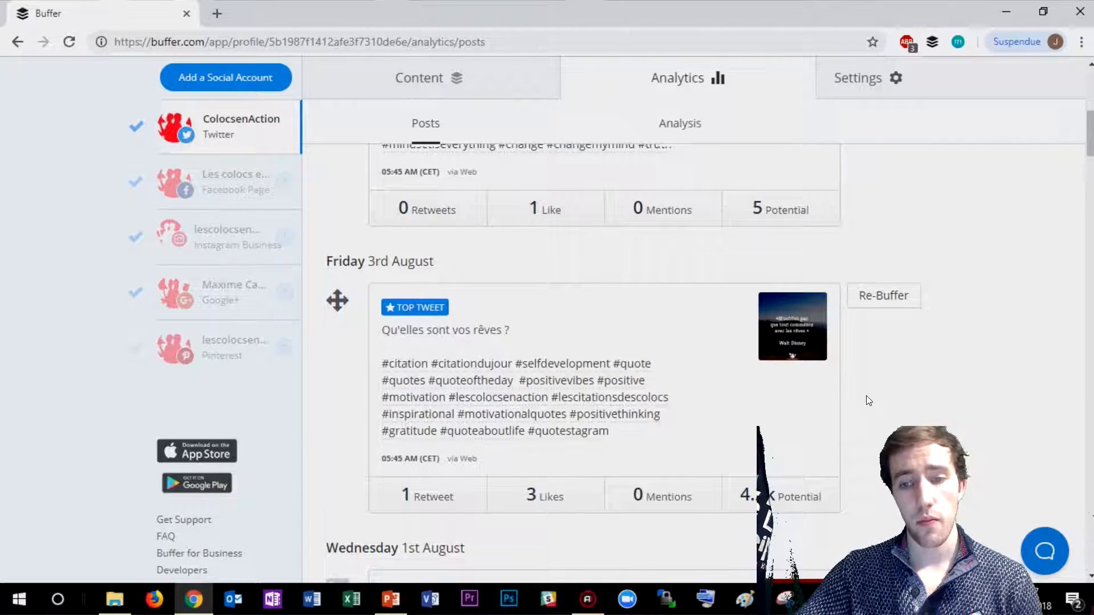
scroll(655, 382, down, 3)
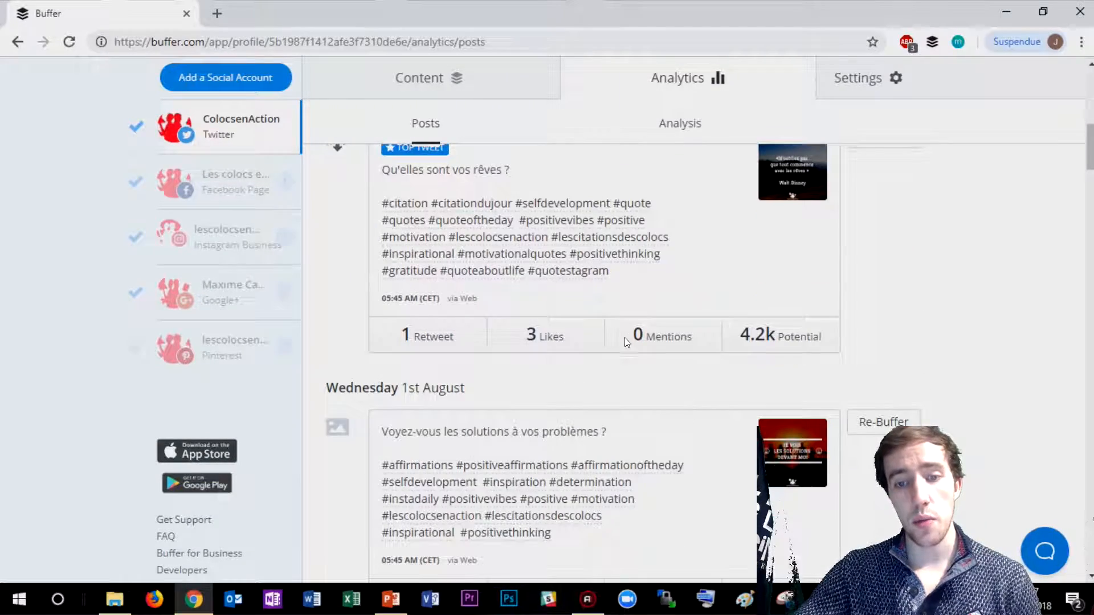
List who retweeted the 3rd August top tweet and review the engagement figures of the 1st August tweet
click(440, 340)
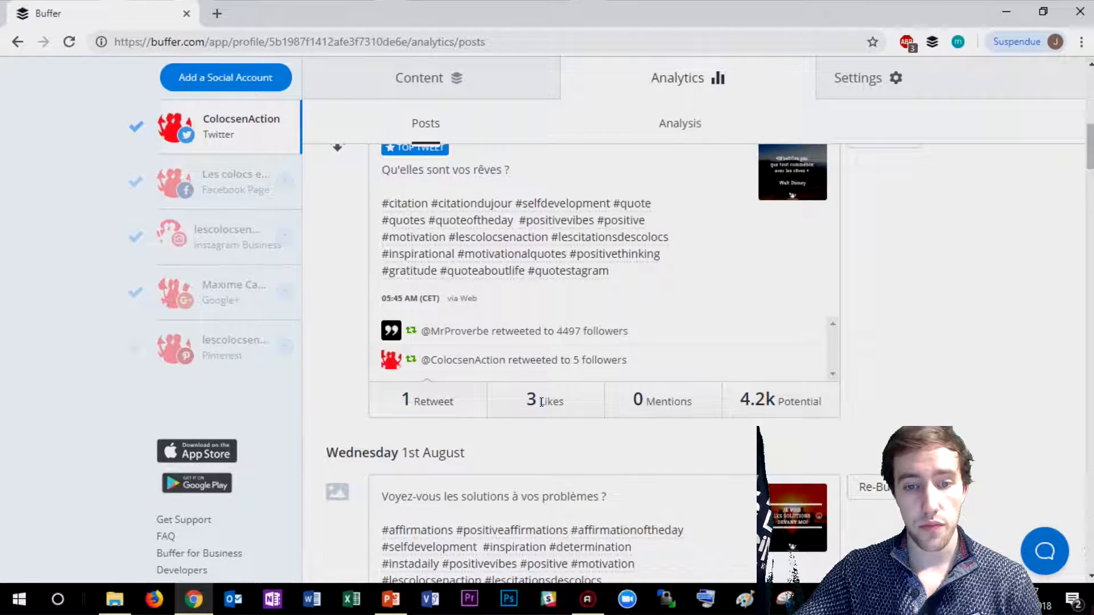
scroll(655, 341, down, 4)
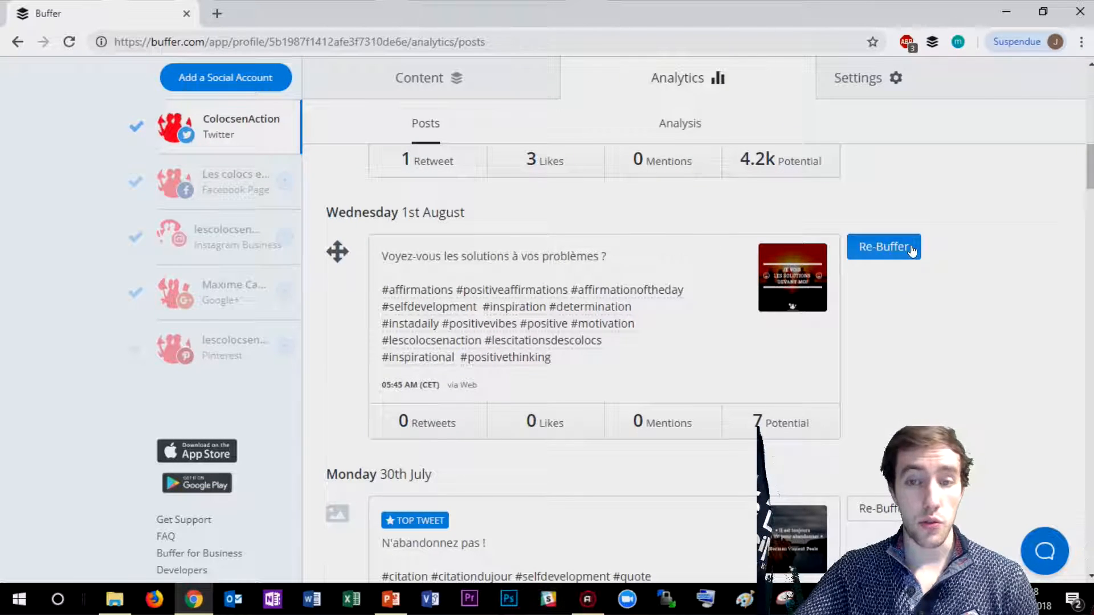
mouse_move(1089, 167)
mouse_down()
mouse_move(1089, 155)
mouse_move(1090, 171)
mouse_up()
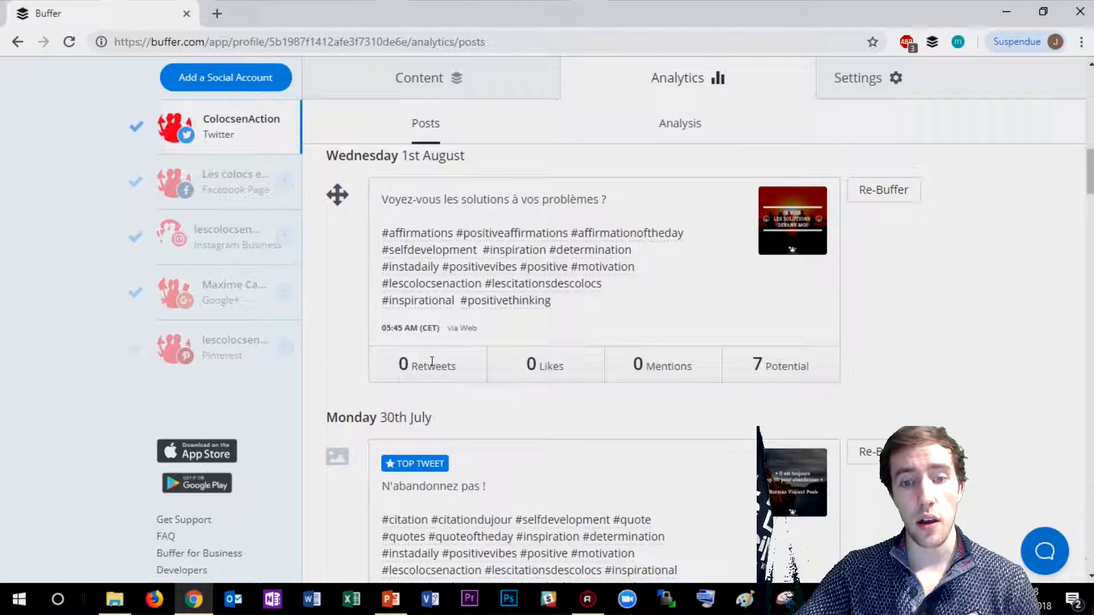
drag(399, 365, 780, 346)
click(964, 347)
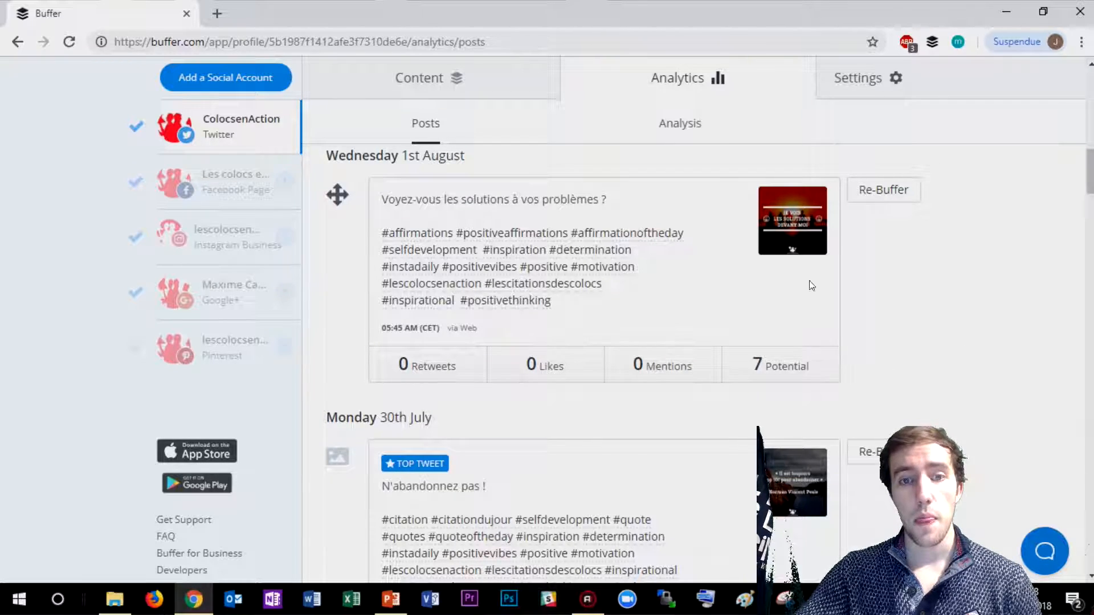
click(680, 140)
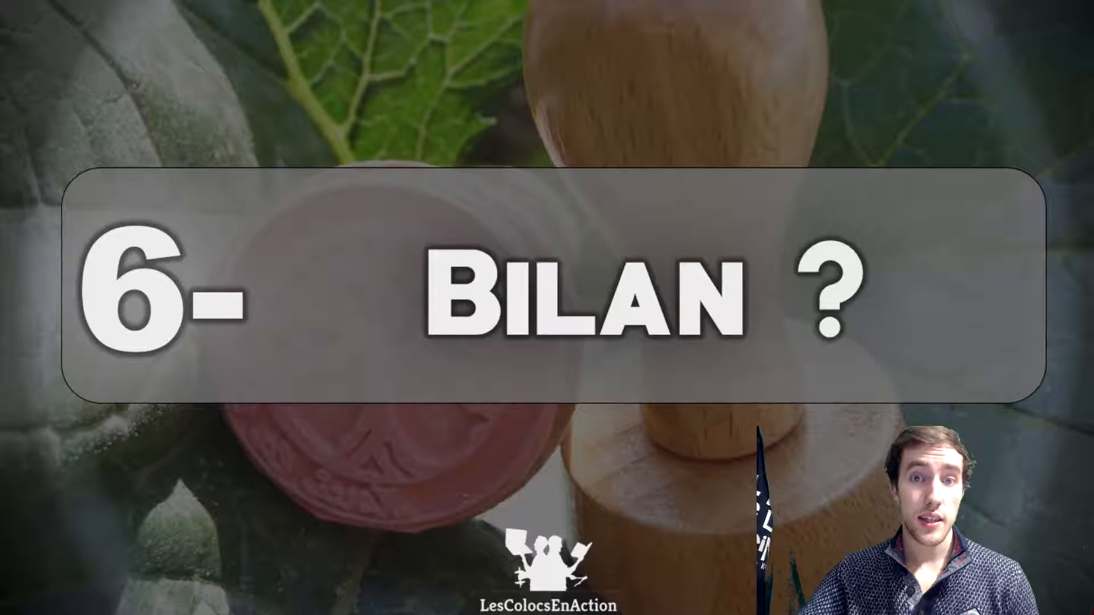